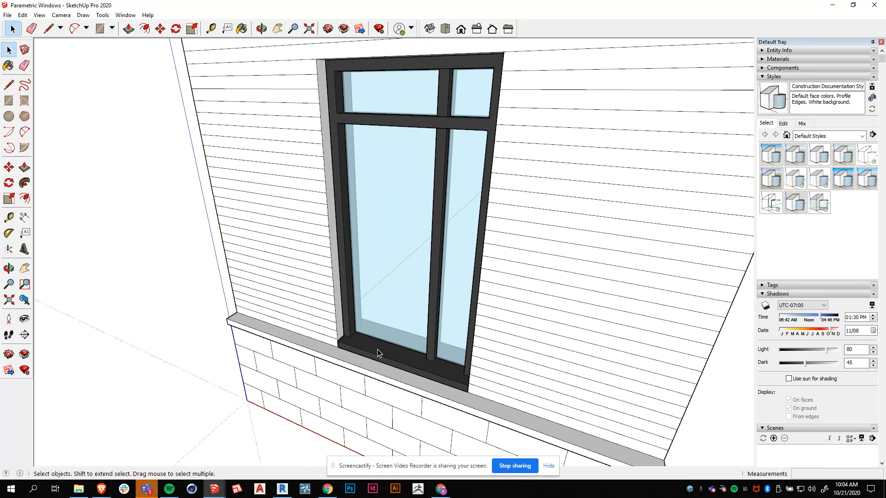
Step: Switch to Revit and open the Ref. Level floor plan of the window family
{"action": "left_click", "coordinate": [282, 489]}
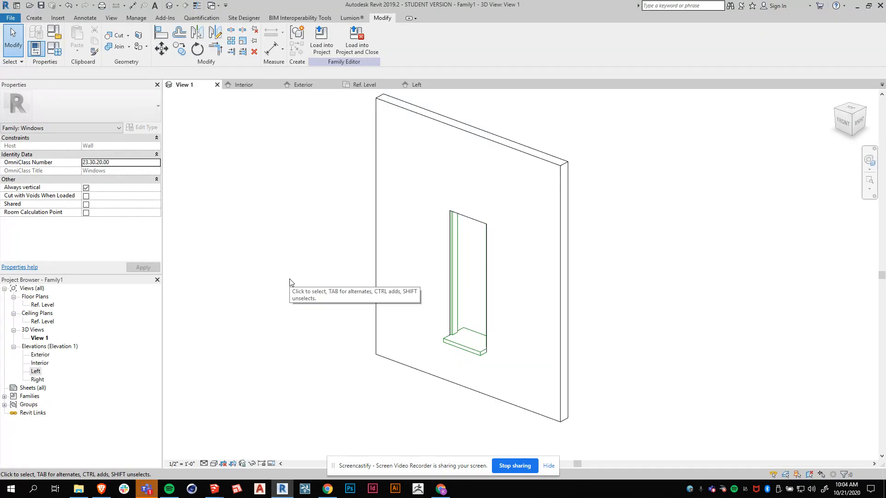
{"action": "left_click", "coordinate": [375, 83]}
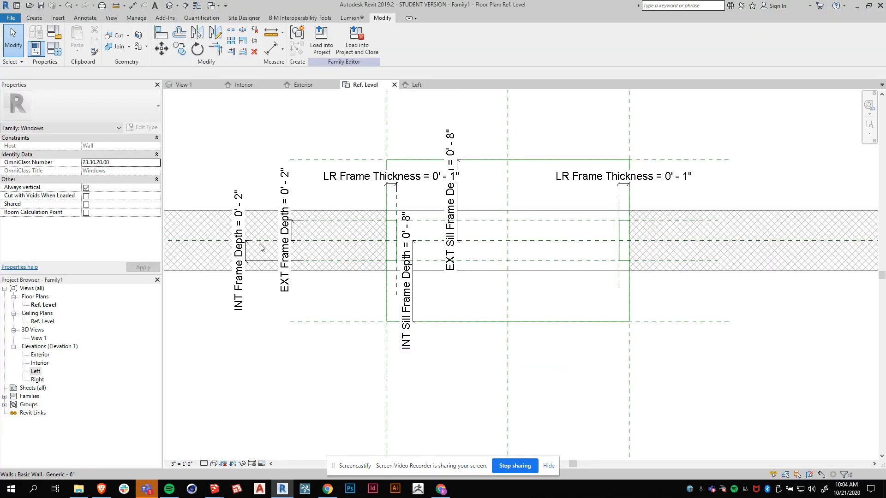
{"action": "scroll", "coordinate": [260, 243], "scroll_direction": "right", "scroll_amount": 3, "text": "shift"}
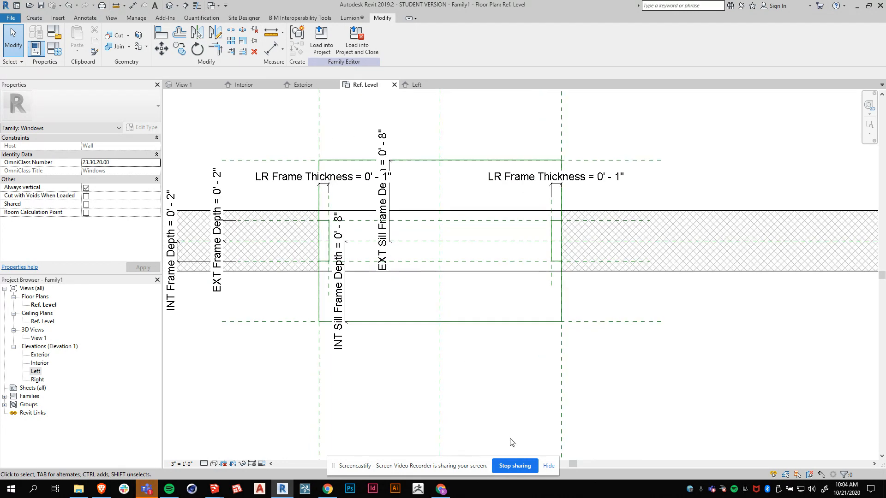
{"action": "scroll", "coordinate": [485, 429], "scroll_direction": "up", "scroll_amount": 2}
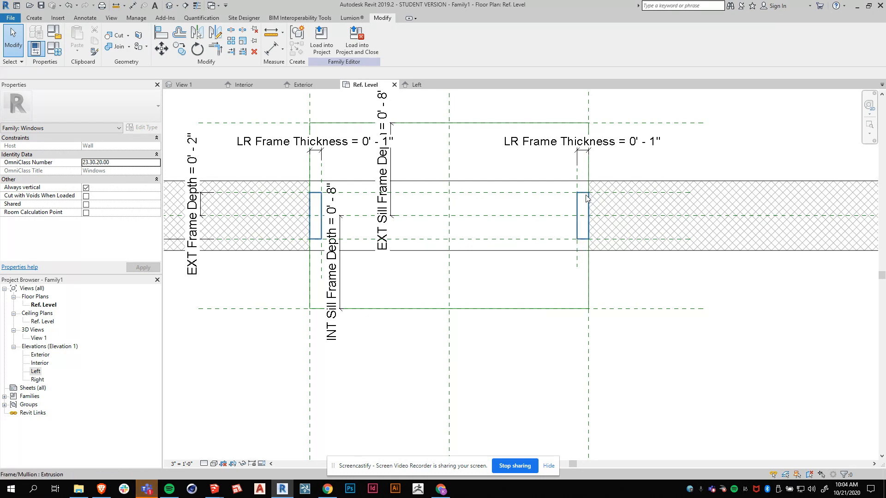
{"action": "scroll", "coordinate": [445, 291], "scroll_direction": "down", "scroll_amount": 1}
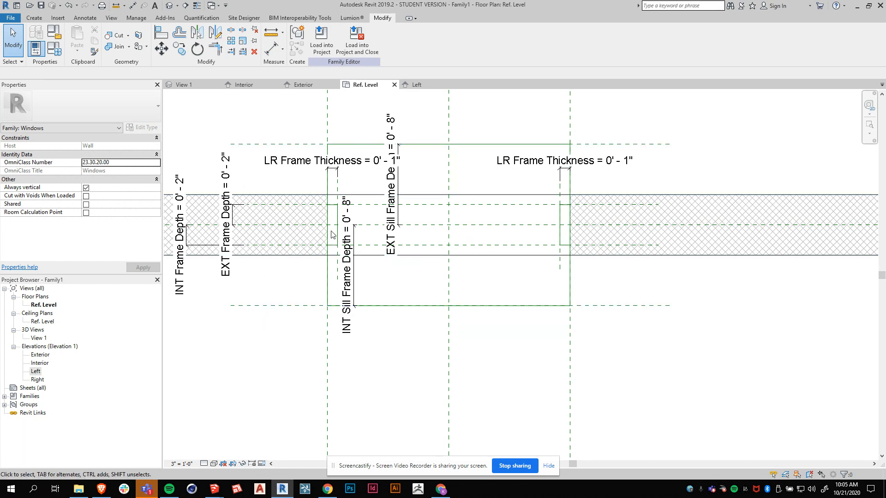
Step: Start a new extrusion and set its work plane to Reference Plane : Top
{"action": "left_click", "coordinate": [35, 18]}
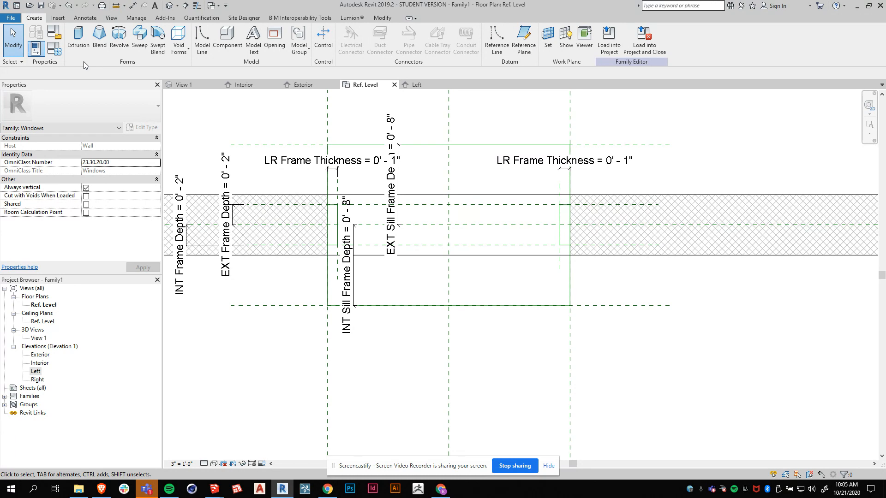
{"action": "left_click", "coordinate": [77, 46]}
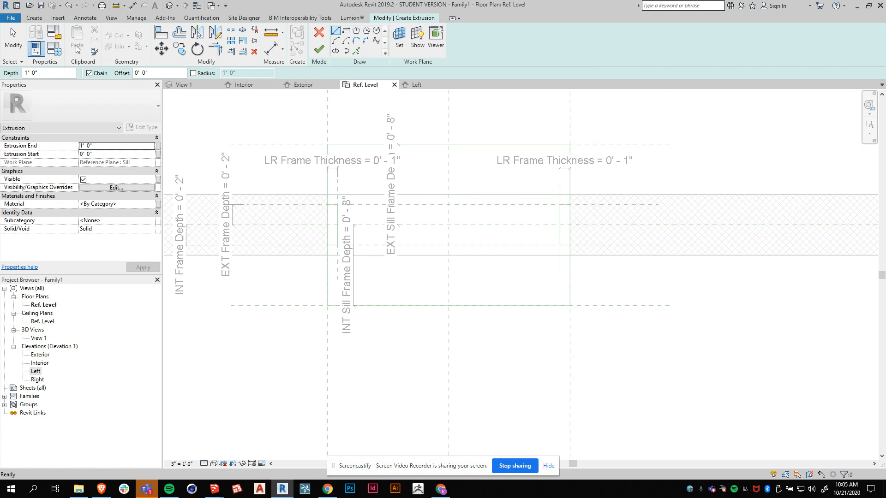
{"action": "left_click", "coordinate": [400, 37]}
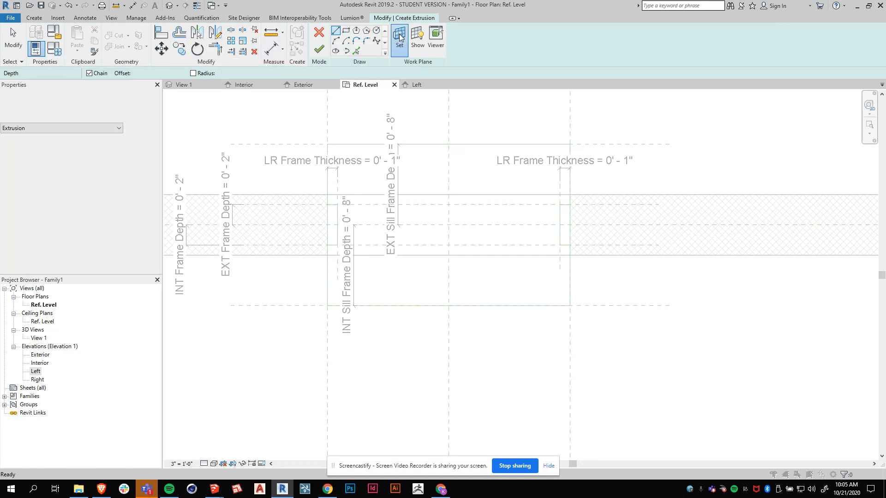
{"action": "left_click", "coordinate": [456, 247]}
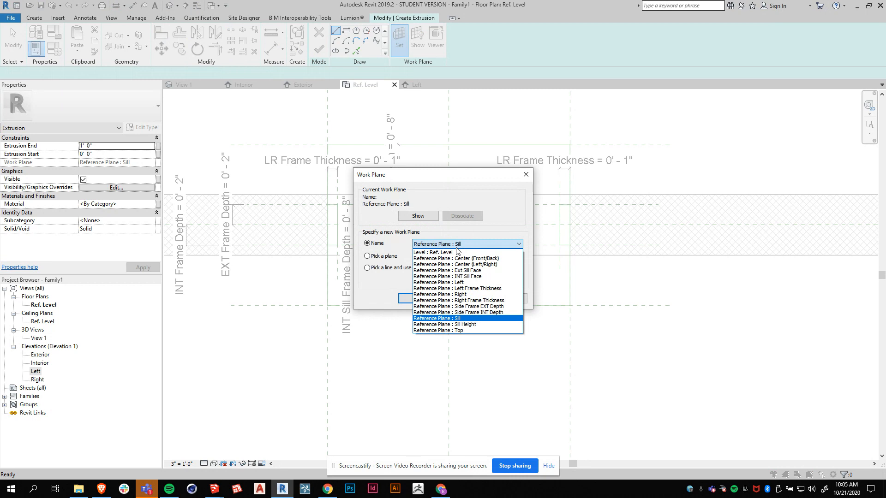
{"action": "left_click", "coordinate": [460, 331]}
{"action": "left_click", "coordinate": [421, 299]}
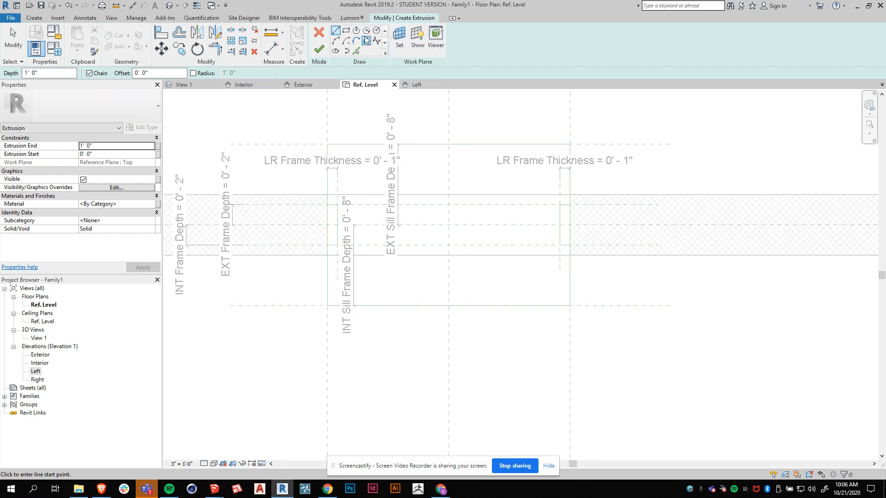
Step: Sketch a rectangle between the inner faces of the two side frames, lock all four sides to the reference planes, and finish the extrusion
{"action": "left_click", "coordinate": [346, 31]}
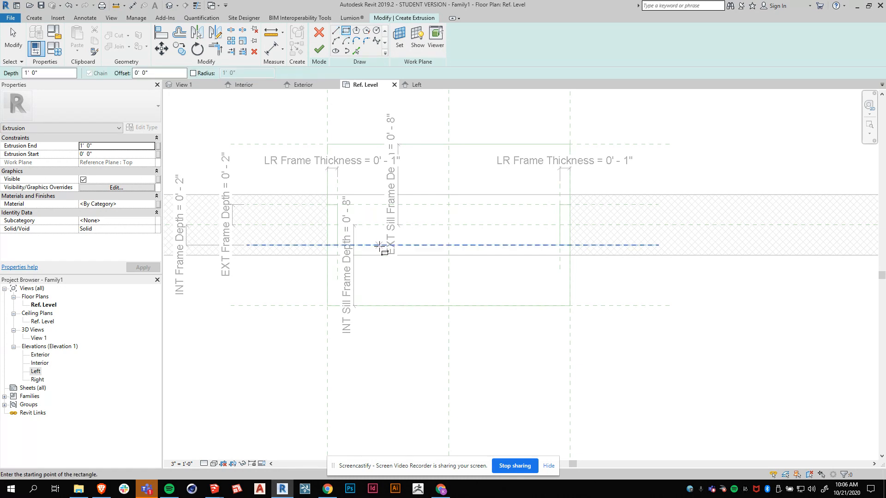
{"action": "left_click", "coordinate": [337, 205]}
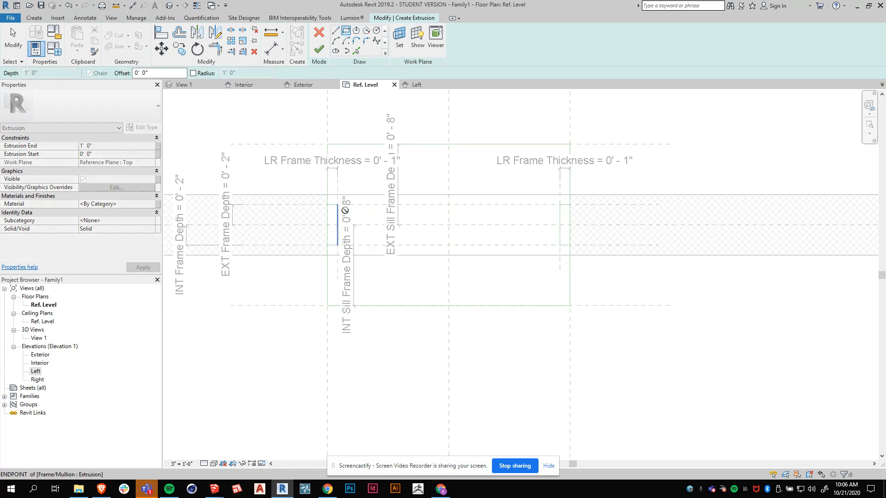
{"action": "left_click", "coordinate": [560, 245]}
{"action": "left_click", "coordinate": [429, 190]}
{"action": "left_click", "coordinate": [323, 239]}
{"action": "left_click", "coordinate": [467, 258]}
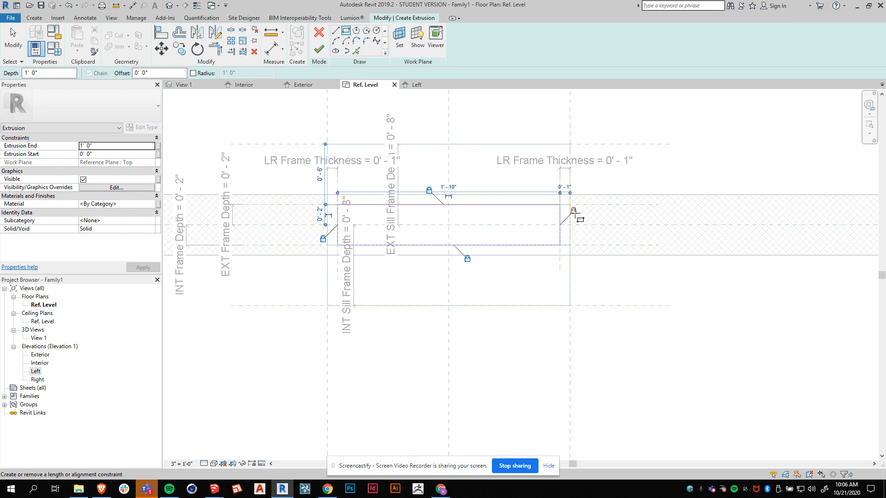
{"action": "left_click", "coordinate": [574, 211]}
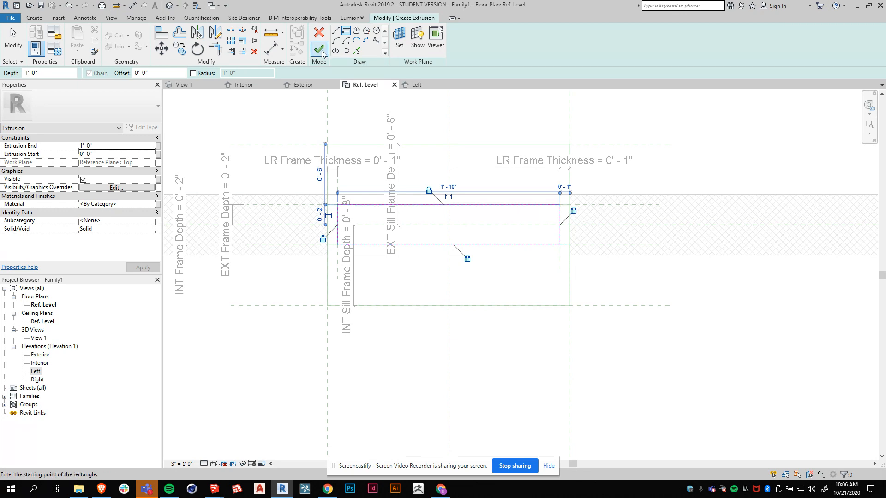
{"action": "left_click", "coordinate": [320, 49]}
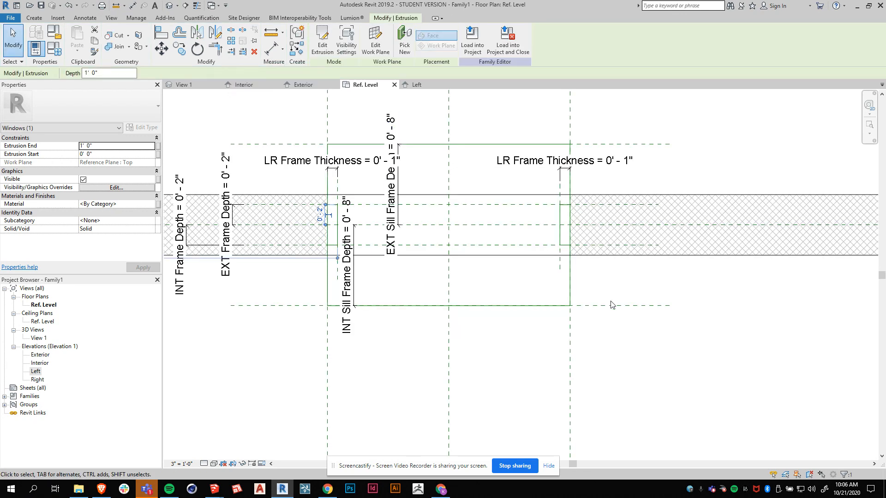
{"action": "left_click", "coordinate": [485, 386]}
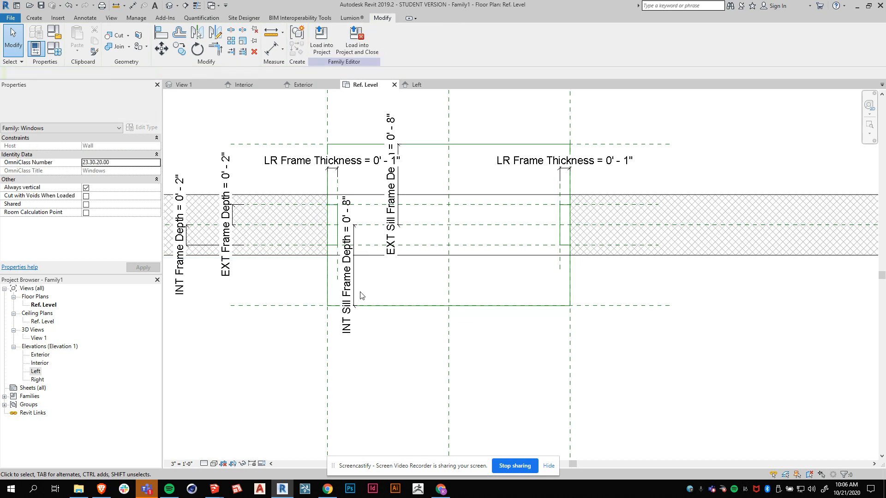
Step: In the Exterior elevation, lower the upper face of the new extrusion to an extrusion end of about 9 inches
{"action": "left_click", "coordinate": [301, 85]}
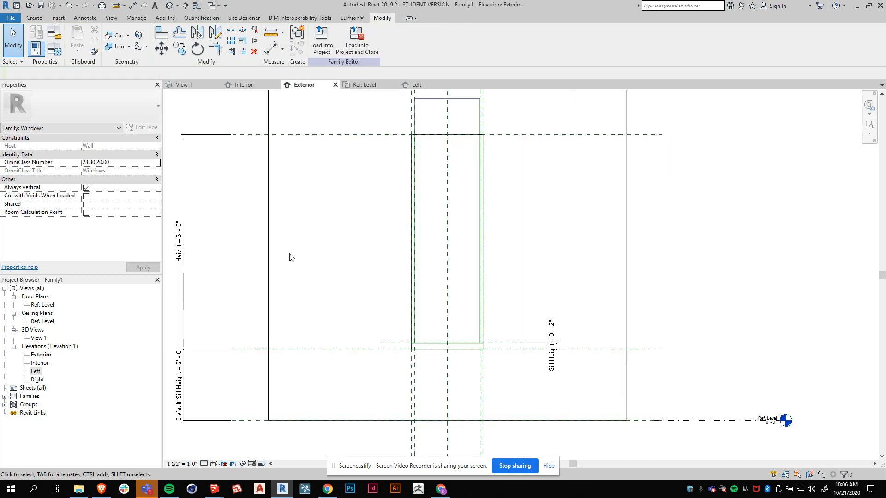
{"action": "scroll", "coordinate": [455, 133], "scroll_direction": "up", "scroll_amount": 4}
{"action": "left_click", "coordinate": [378, 162]}
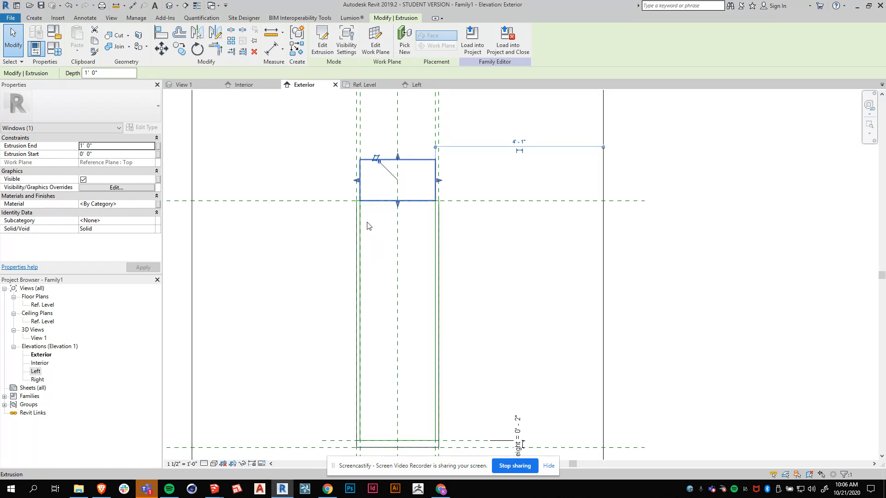
{"action": "scroll", "coordinate": [393, 151], "scroll_direction": "down", "scroll_amount": 1}
{"action": "scroll", "coordinate": [375, 213], "scroll_direction": "up", "scroll_amount": 1}
{"action": "scroll", "coordinate": [375, 217], "scroll_direction": "up", "scroll_amount": 1}
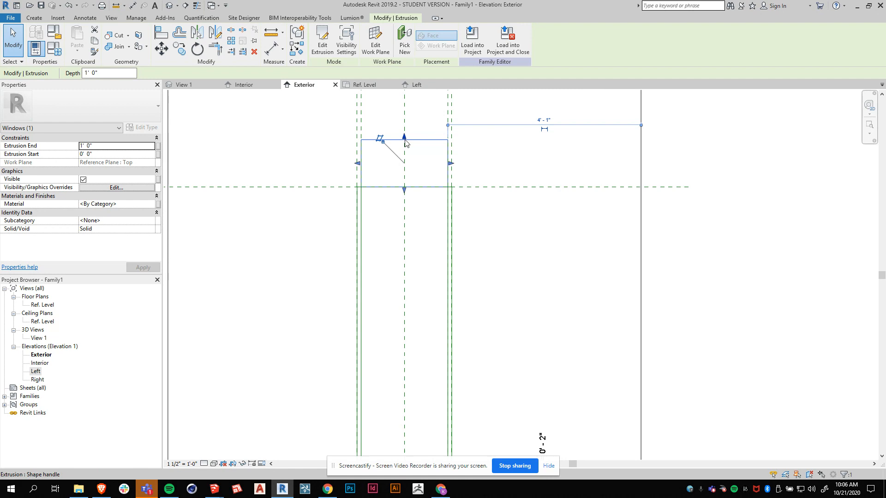
{"action": "left_click_drag", "start_coordinate": [395, 180], "coordinate": [396, 152]}
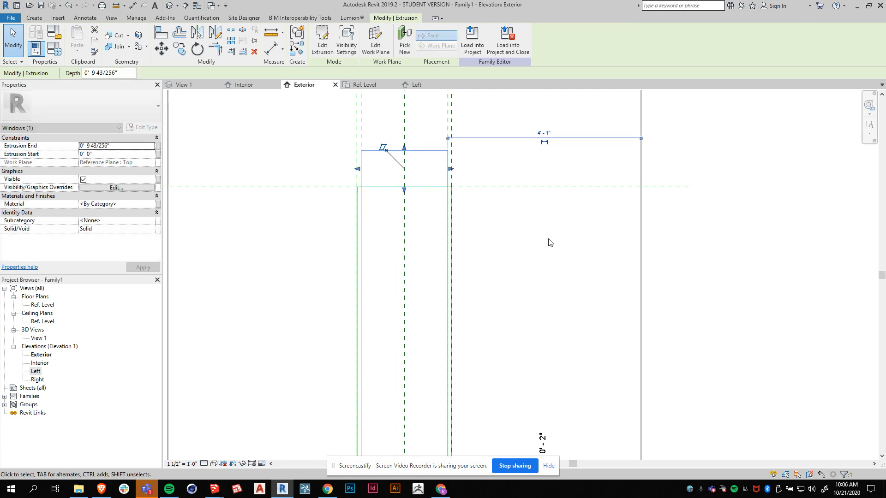
{"action": "left_click", "coordinate": [548, 242]}
Step: Draw a horizontal reference plane across the window about 1 15/16" below the Top reference plane
{"action": "scroll", "coordinate": [362, 193], "scroll_direction": "up", "scroll_amount": 3}
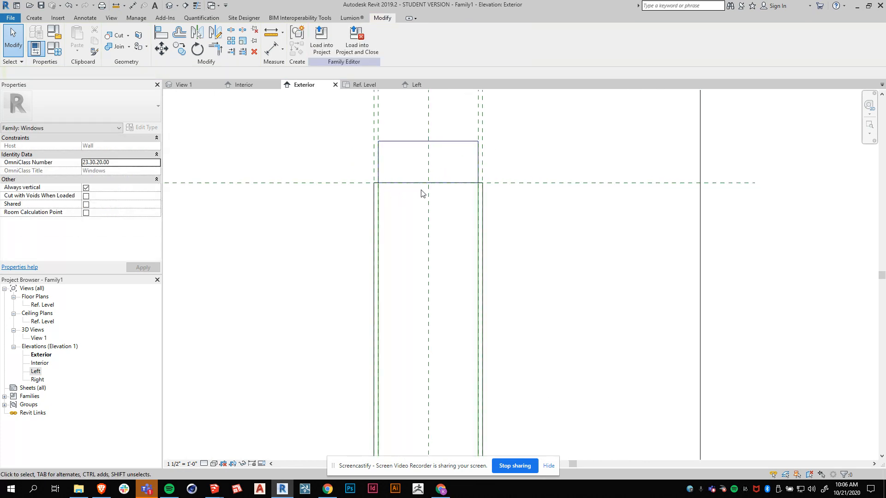
{"action": "left_click", "coordinate": [36, 17]}
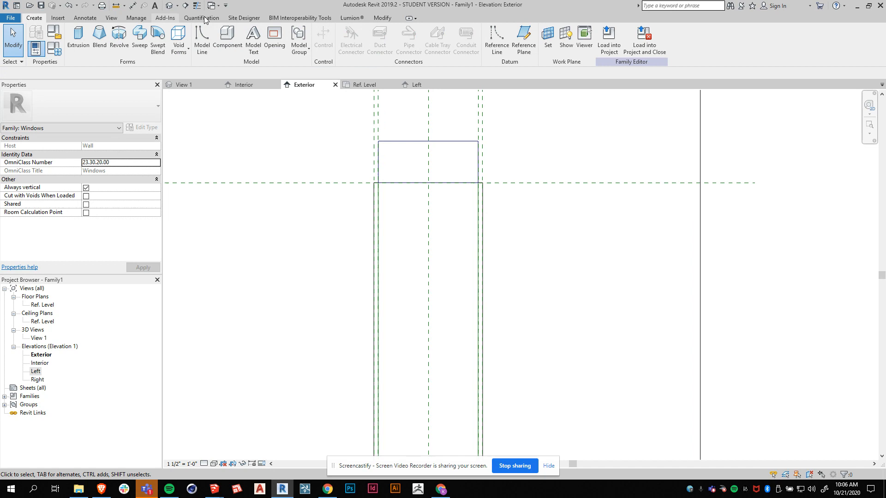
{"action": "left_click", "coordinate": [524, 40]}
{"action": "left_click", "coordinate": [361, 191]}
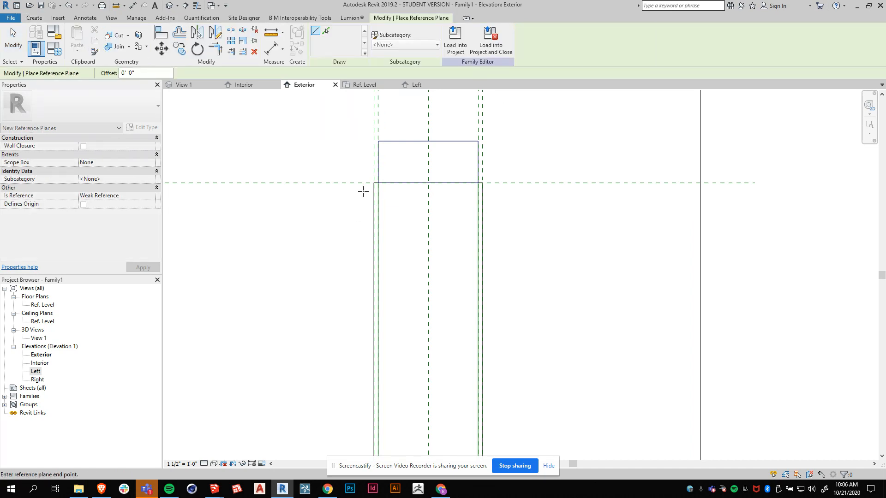
{"action": "left_click", "coordinate": [509, 192]}
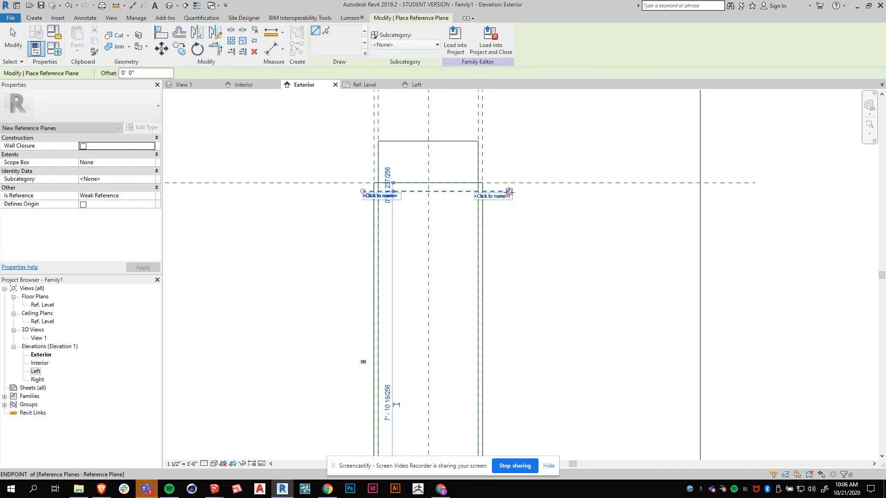
{"action": "key", "text": "Escape"}
{"action": "key", "text": "Escape"}
Step: Name the new horizontal reference plane "Top Frame Height"
{"action": "left_click", "coordinate": [459, 191]}
{"action": "left_click", "coordinate": [492, 196]}
{"action": "type", "text": "Top Frame Height"}
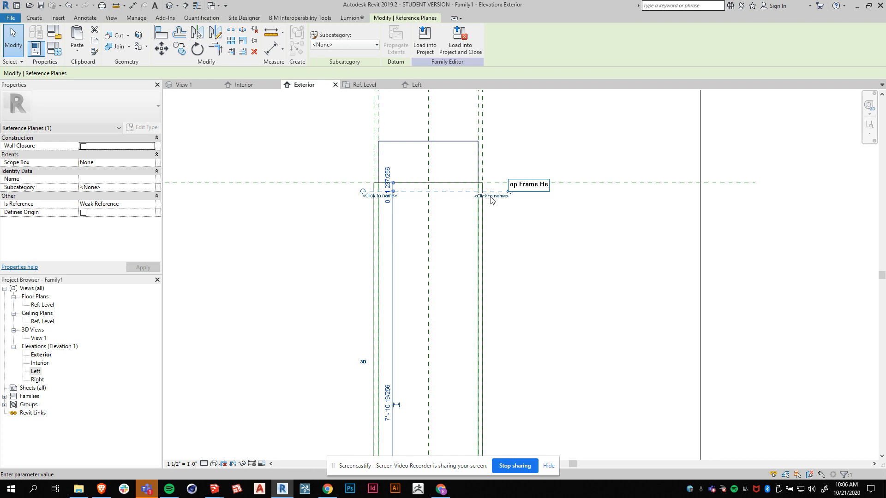
{"action": "key", "text": "Return"}
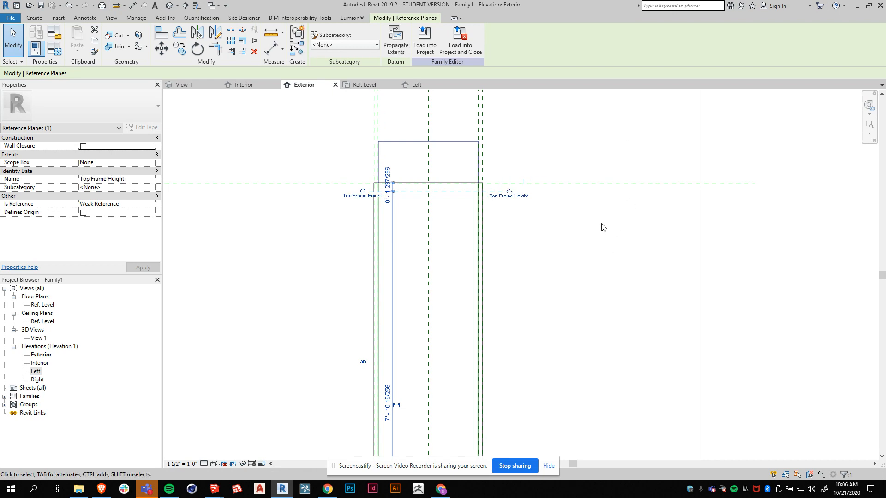
{"action": "scroll", "coordinate": [534, 141], "scroll_direction": "down", "scroll_amount": 1}
{"action": "left_click", "coordinate": [557, 247]}
Step: Add an aligned dimension between the Top and Top Frame Height reference planes, placed to the right of the window
{"action": "scroll", "coordinate": [455, 188], "scroll_direction": "up", "scroll_amount": 1}
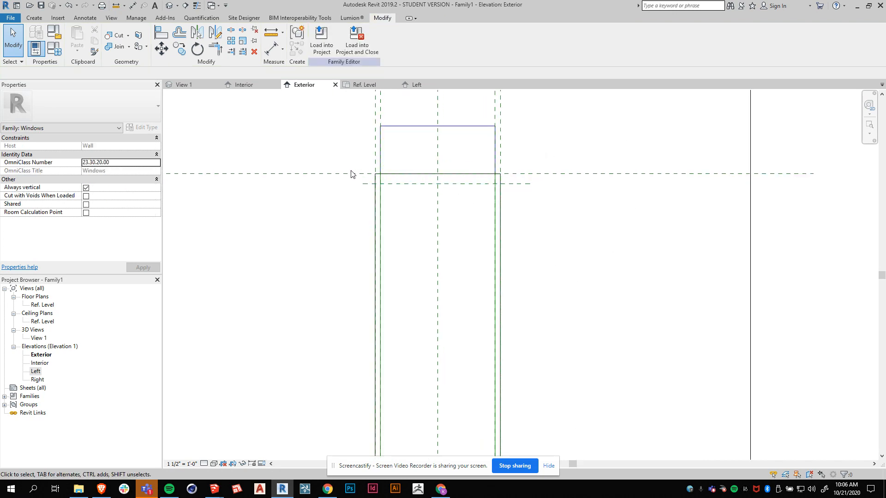
{"action": "left_click", "coordinate": [34, 17]}
{"action": "left_click", "coordinate": [85, 18]}
{"action": "left_click", "coordinate": [36, 36]}
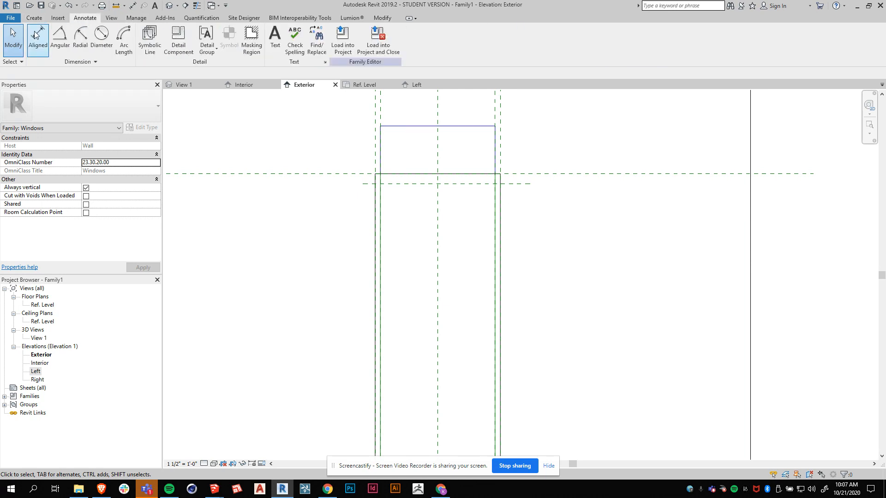
{"action": "left_click", "coordinate": [510, 173]}
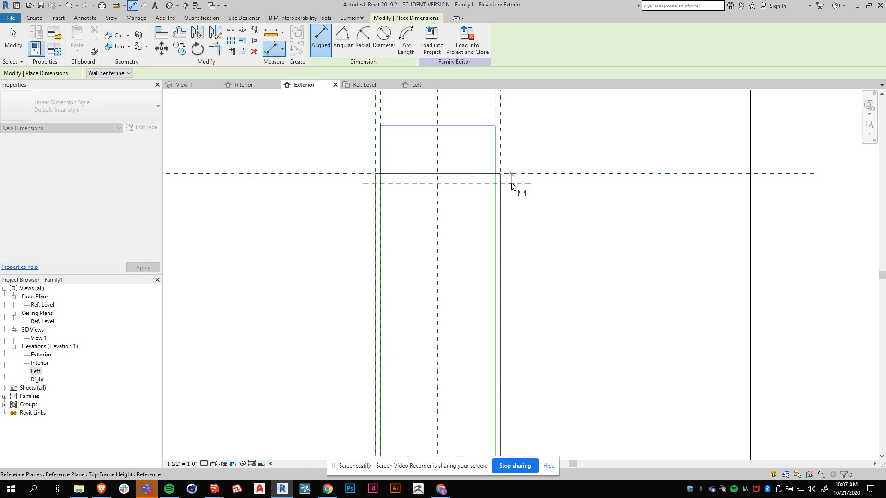
{"action": "left_click", "coordinate": [511, 183]}
{"action": "left_click", "coordinate": [572, 208]}
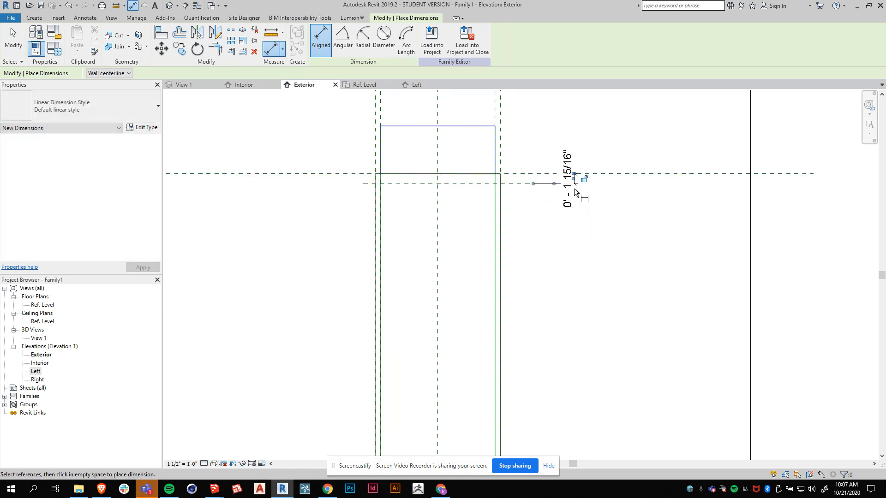
{"action": "key", "text": "Escape"}
{"action": "key", "text": "Escape"}
Step: Label the Top Frame Height dimension with the LR Frame Thickness parameter
{"action": "left_click", "coordinate": [568, 181]}
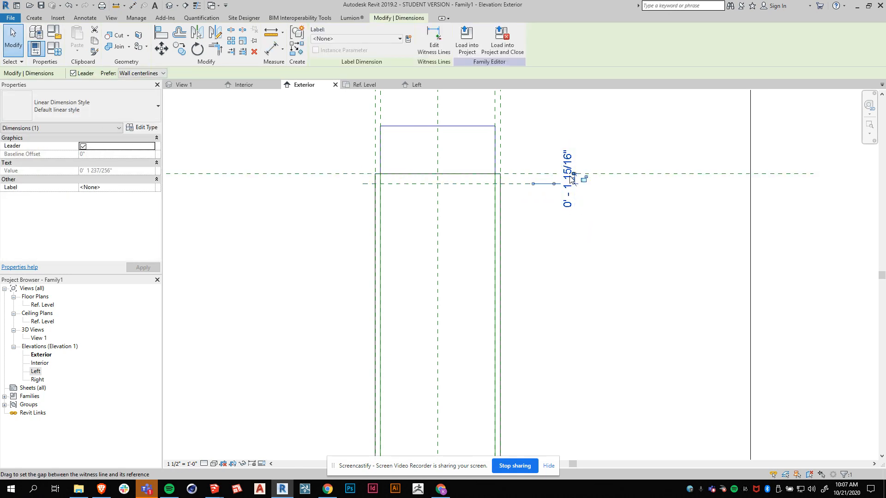
{"action": "scroll", "coordinate": [551, 182], "scroll_direction": "down", "scroll_amount": 1}
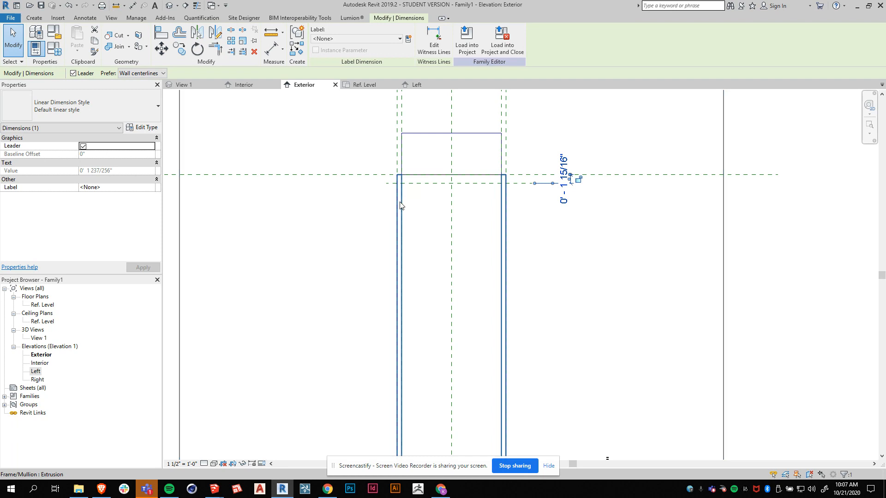
{"action": "left_click", "coordinate": [397, 41]}
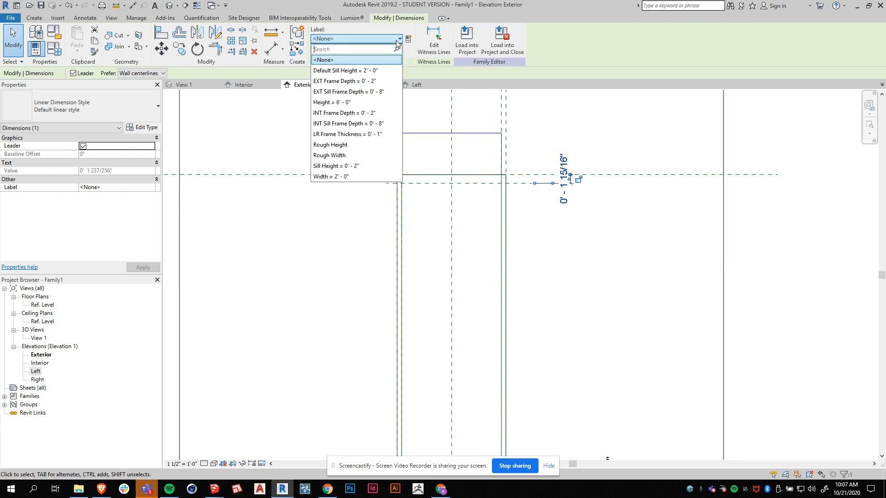
{"action": "left_click", "coordinate": [348, 134]}
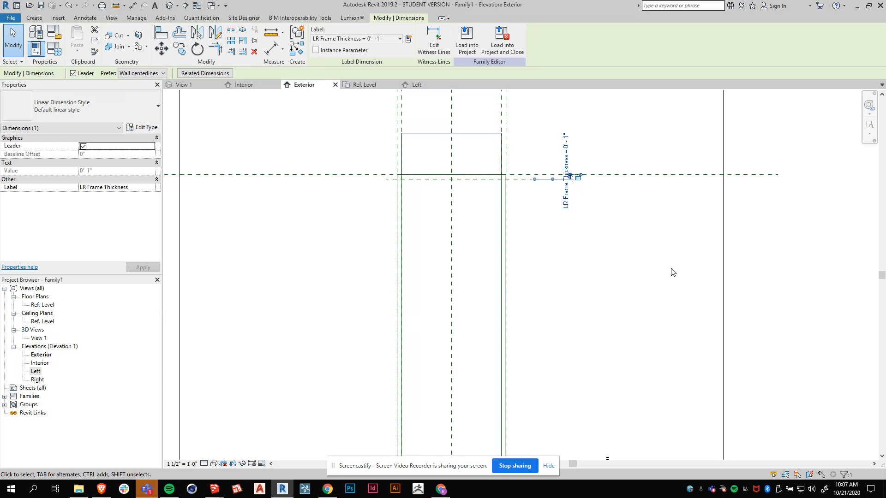
{"action": "left_click", "coordinate": [589, 297]}
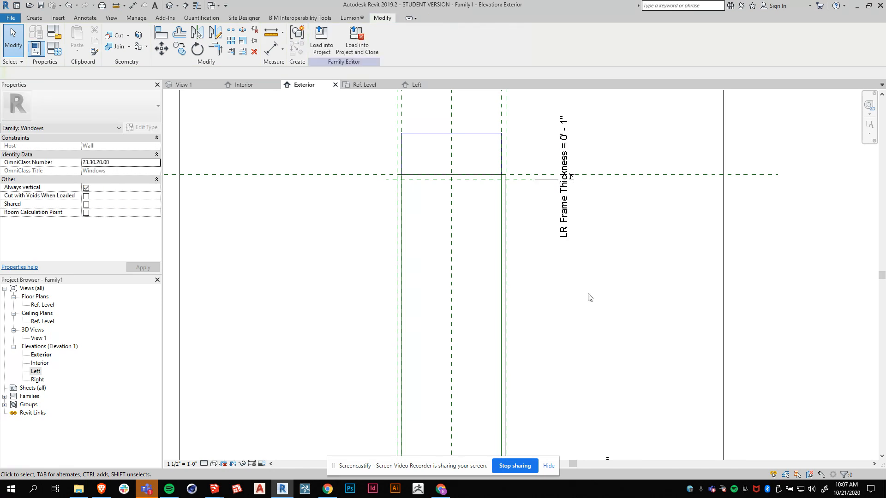
Step: Stretch the top frame extrusion down to the Top Frame Height reference plane in the Exterior elevation and lock it there
{"action": "left_click", "coordinate": [426, 139]}
{"action": "scroll", "coordinate": [390, 190], "scroll_direction": "up", "scroll_amount": 2}
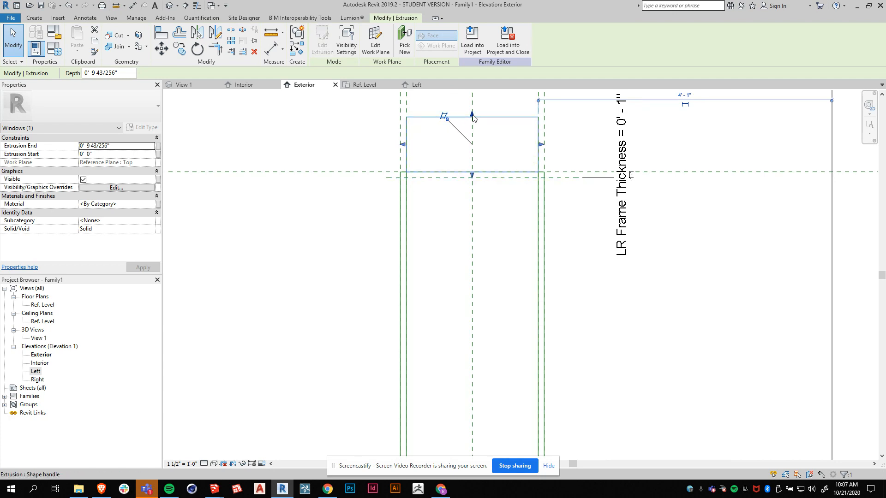
{"action": "left_click_drag", "start_coordinate": [472, 116], "coordinate": [469, 178]}
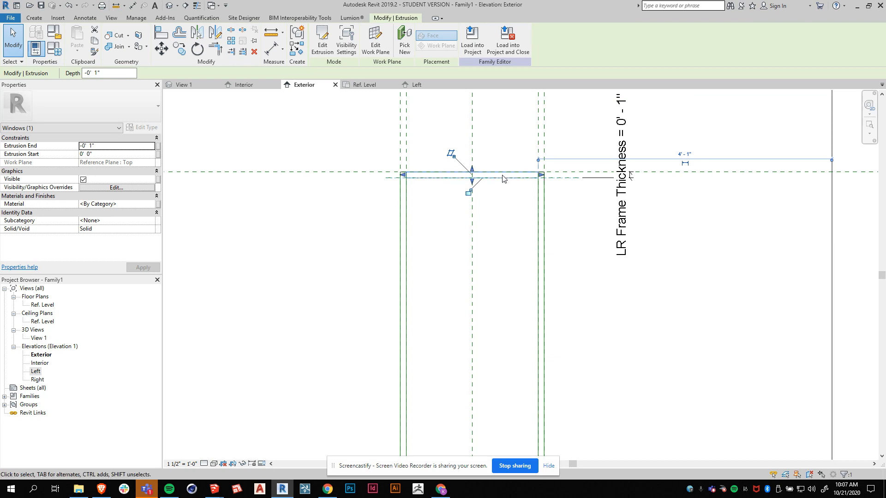
{"action": "left_click", "coordinate": [470, 192]}
{"action": "scroll", "coordinate": [466, 192], "scroll_direction": "down", "scroll_amount": 2}
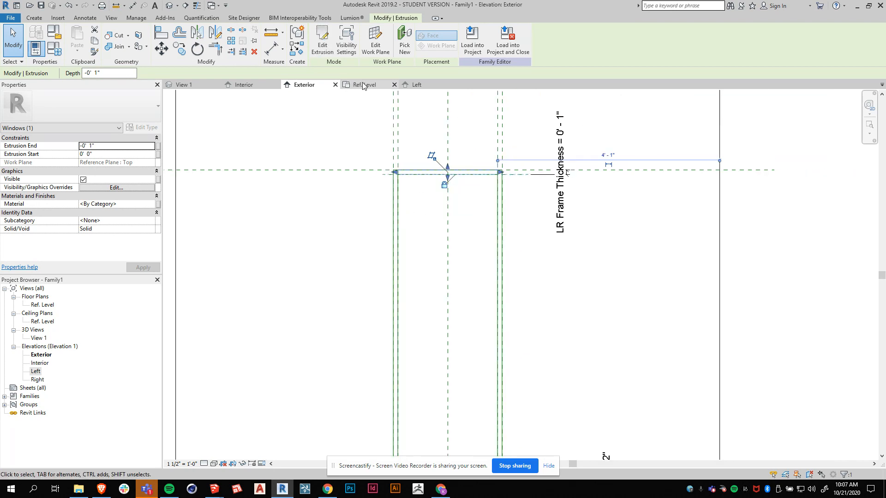
Step: In the 3D view, assign the top frame extrusion to the Frame/Mullion subcategory
{"action": "left_click", "coordinate": [184, 85]}
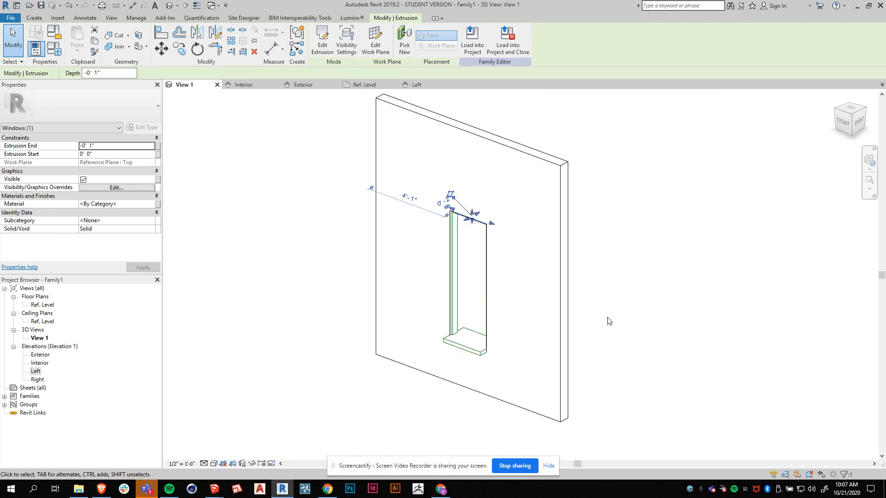
{"action": "key", "text": "Escape"}
{"action": "middle_click_drag", "start_coordinate": [486, 329], "coordinate": [466, 189]}
{"action": "scroll", "coordinate": [467, 230], "scroll_direction": "up", "scroll_amount": 2}
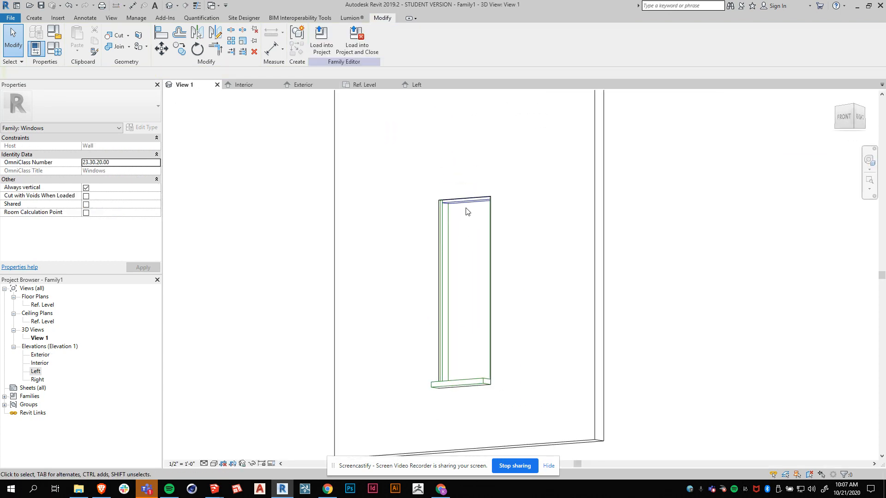
{"action": "left_click", "coordinate": [466, 201]}
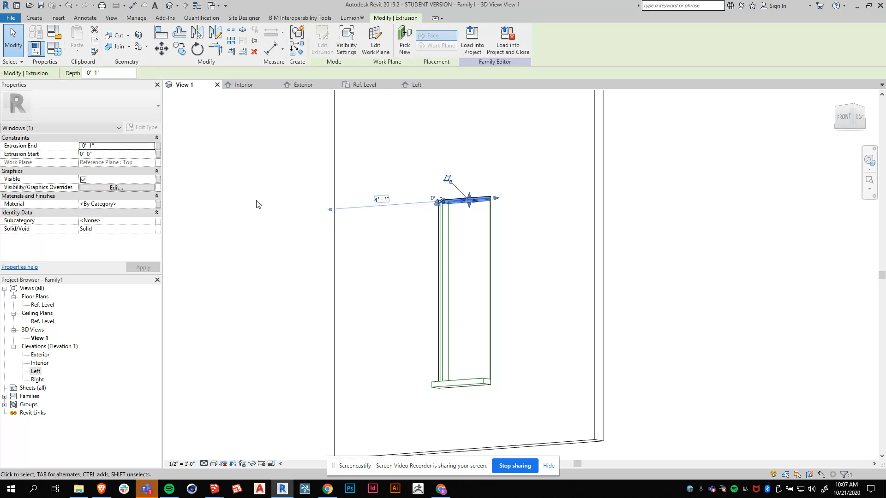
{"action": "left_click", "coordinate": [110, 221]}
{"action": "left_click", "coordinate": [151, 220]}
{"action": "left_click", "coordinate": [92, 226]}
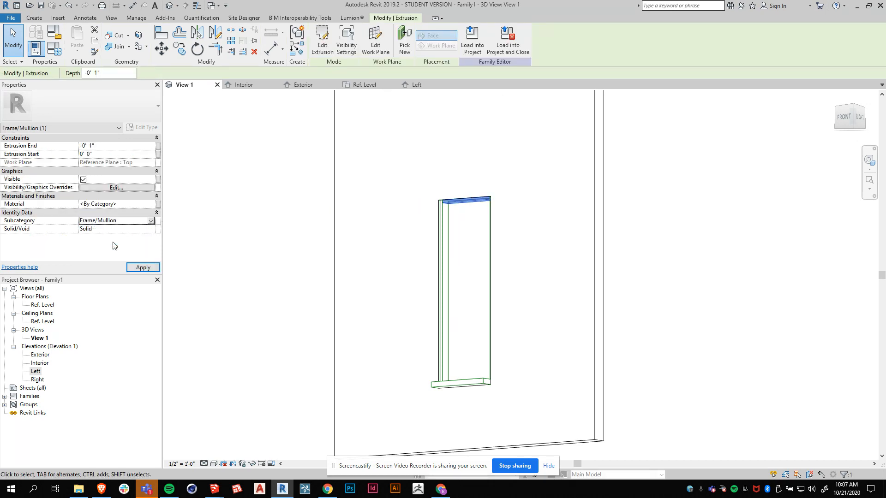
{"action": "left_click", "coordinate": [577, 244]}
Step: Rename the LR Frame Thickness family parameter as "LRT Frame Thickness"
{"action": "middle_click_drag", "start_coordinate": [575, 242], "coordinate": [566, 260], "text": "shift"}
{"action": "scroll", "coordinate": [431, 206], "scroll_direction": "up", "scroll_amount": 2}
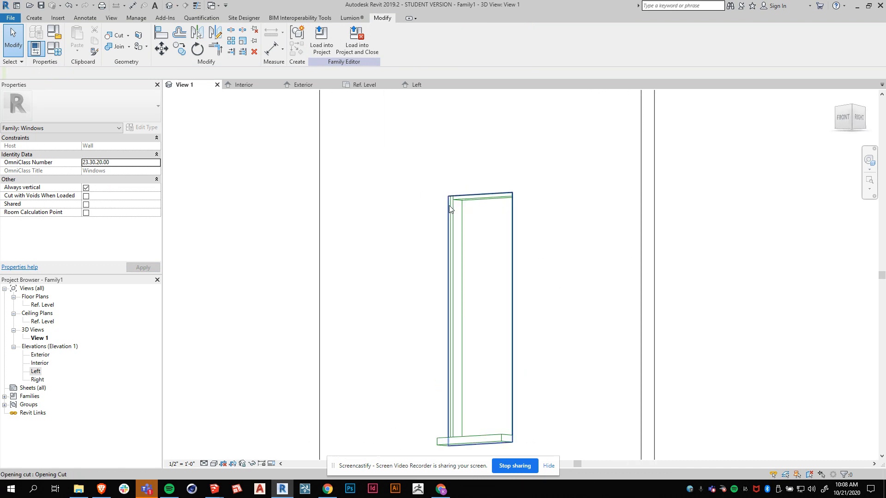
{"action": "left_click", "coordinate": [57, 52]}
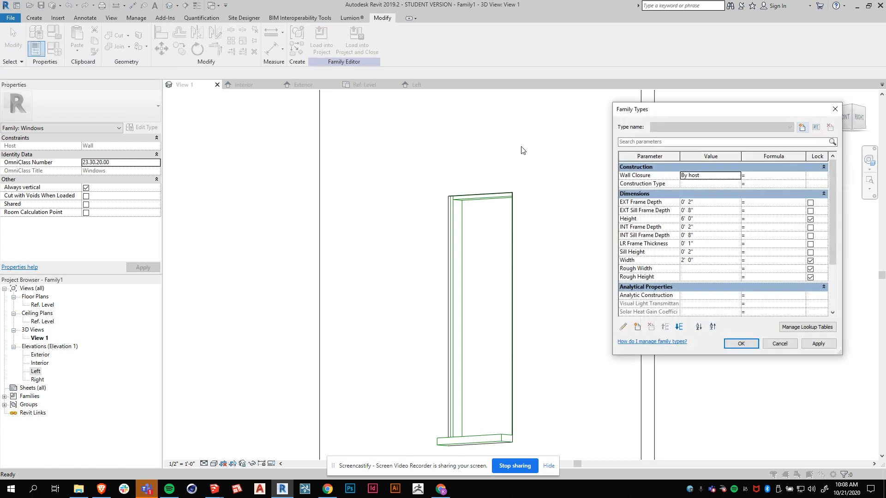
{"action": "left_click", "coordinate": [645, 245]}
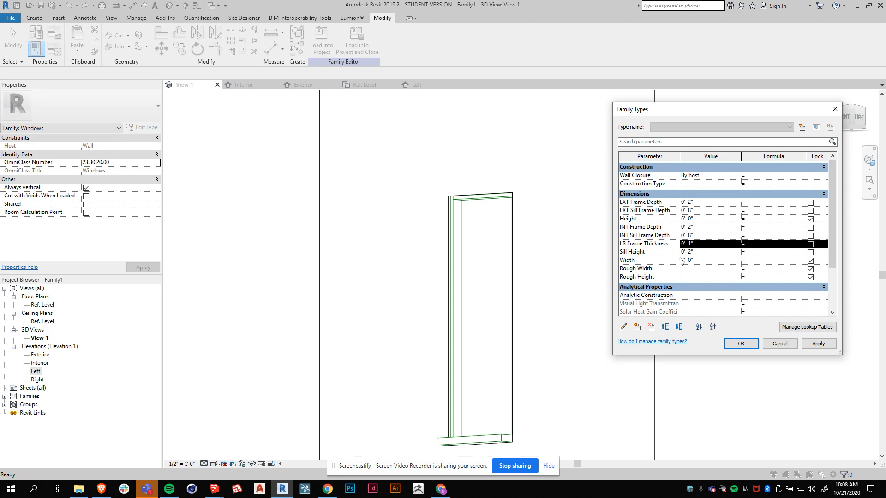
{"action": "left_click", "coordinate": [623, 327]}
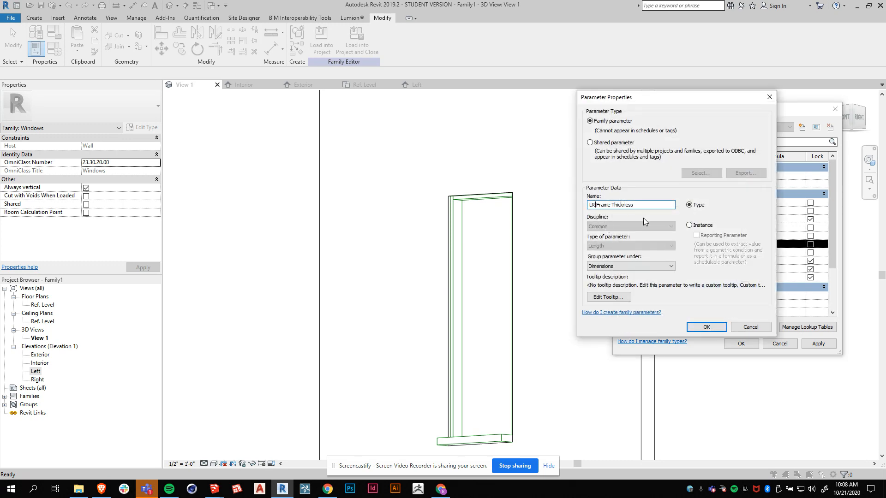
{"action": "type", "text": "t"}
{"action": "key", "text": "BackSpace"}
{"action": "type", "text": "T"}
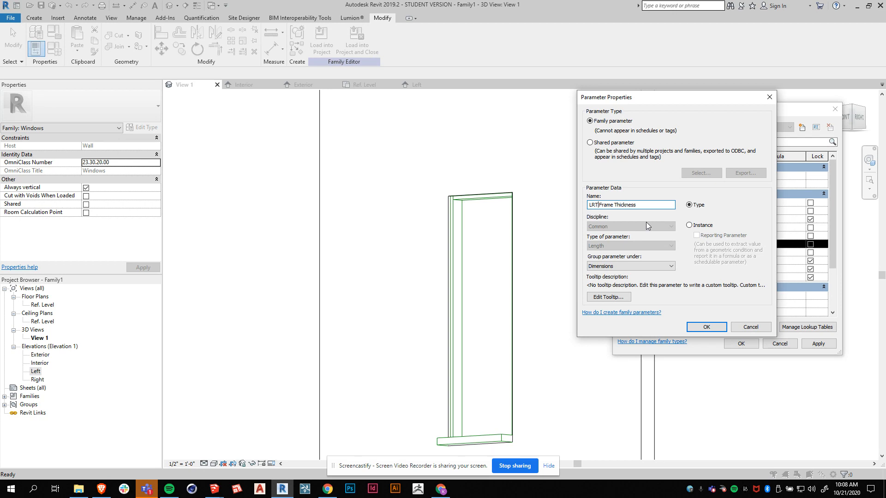
{"action": "left_click", "coordinate": [707, 327]}
Step: Set the LRT Frame Thickness parameter to 4" and apply it to test the window frame
{"action": "left_click", "coordinate": [695, 244]}
{"action": "left_click_drag", "start_coordinate": [695, 245], "coordinate": [684, 245]}
{"action": "type", "text": "1"}
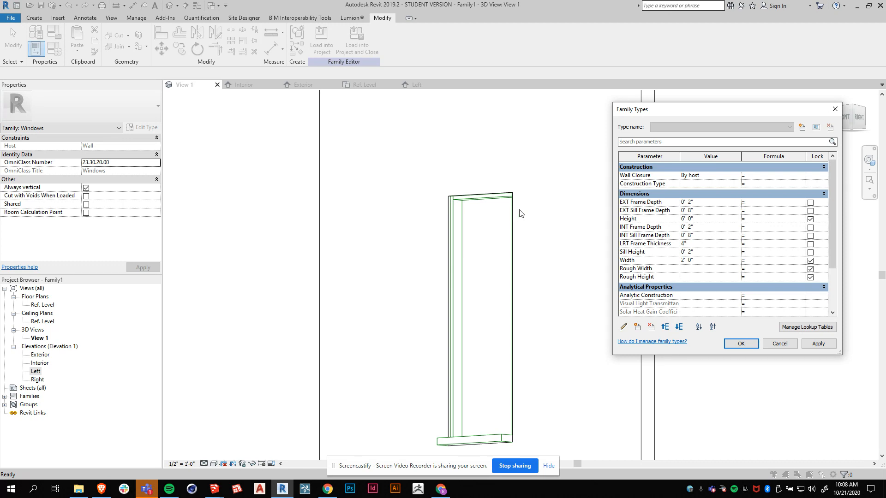
{"action": "left_click", "coordinate": [809, 343]}
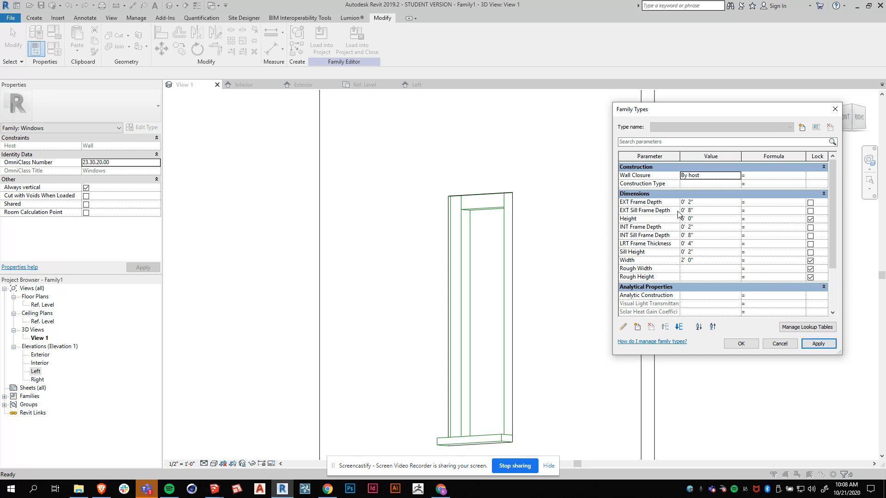
Step: Set the LRT Frame Thickness parameter to 1.5", apply it and close the family types
{"action": "left_click", "coordinate": [735, 244]}
{"action": "type", "text": "1."}
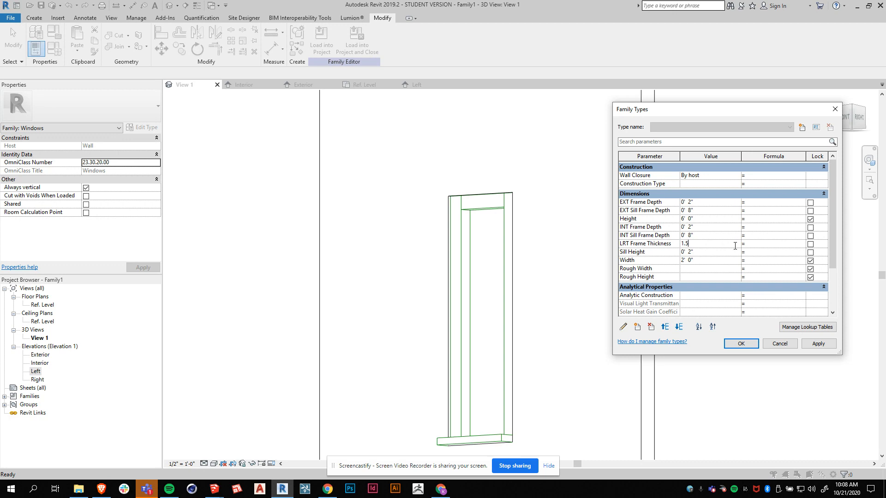
{"action": "type", "text": "5\""}
{"action": "left_click", "coordinate": [826, 347]}
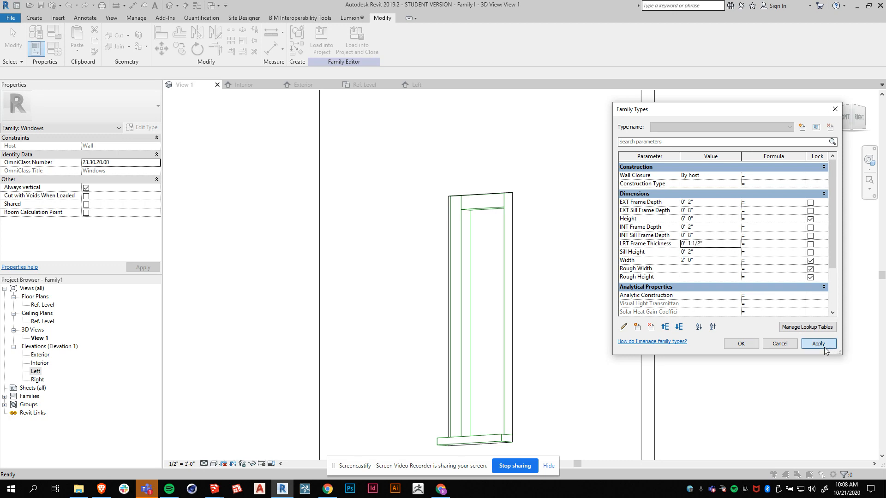
{"action": "left_click", "coordinate": [741, 344]}
{"action": "middle_click_drag", "start_coordinate": [398, 190], "coordinate": [496, 338], "text": "shift"}
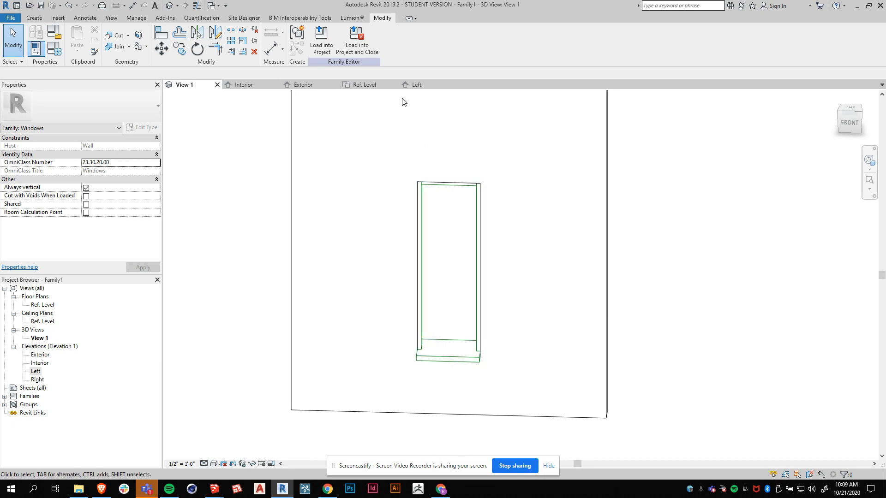
Step: In the Ref. Level floor plan, set the view scale to 6" = 1'-0"
{"action": "left_click", "coordinate": [362, 89]}
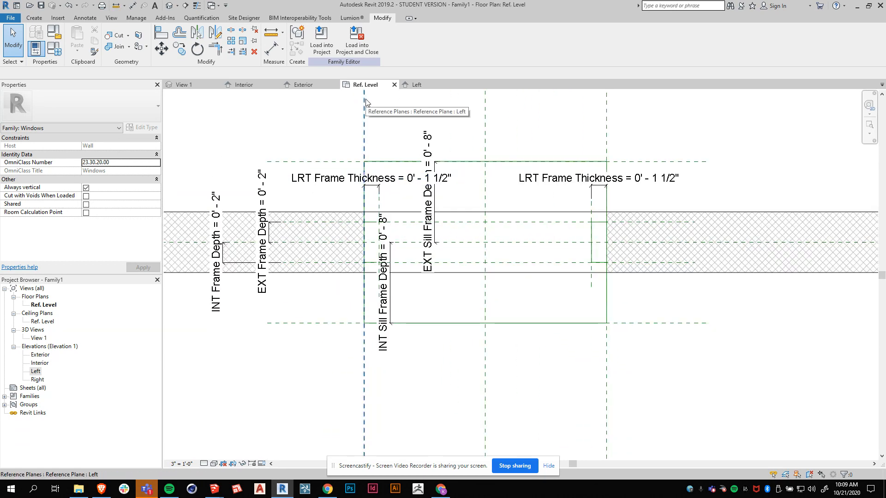
{"action": "scroll", "coordinate": [473, 205], "scroll_direction": "down", "scroll_amount": 1}
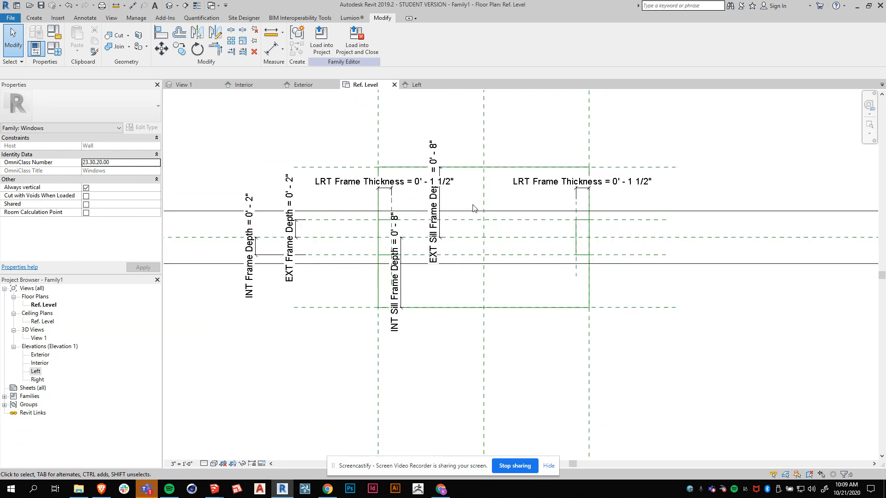
{"action": "left_click", "coordinate": [179, 465]}
{"action": "left_click", "coordinate": [193, 189]}
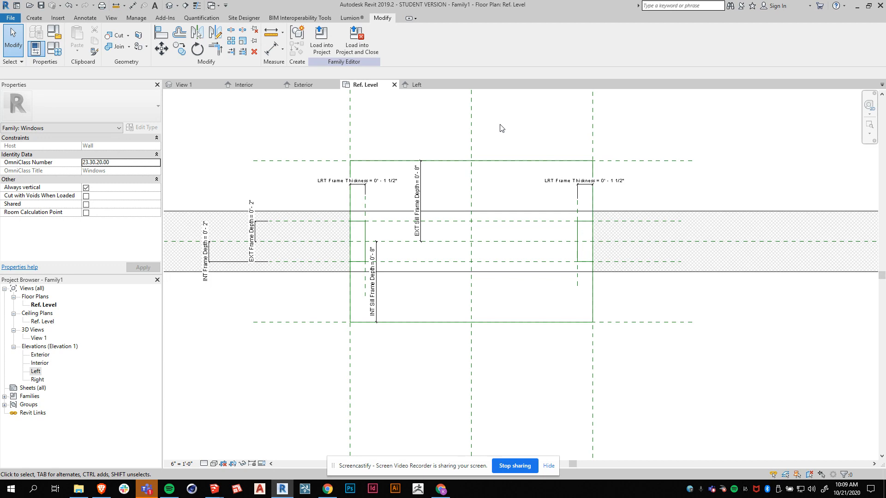
{"action": "left_click", "coordinate": [472, 231]}
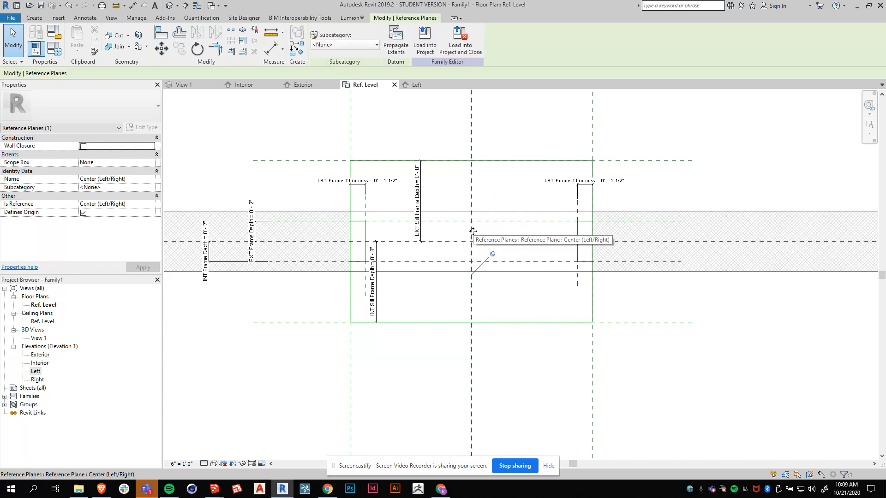
{"action": "left_click", "coordinate": [754, 299]}
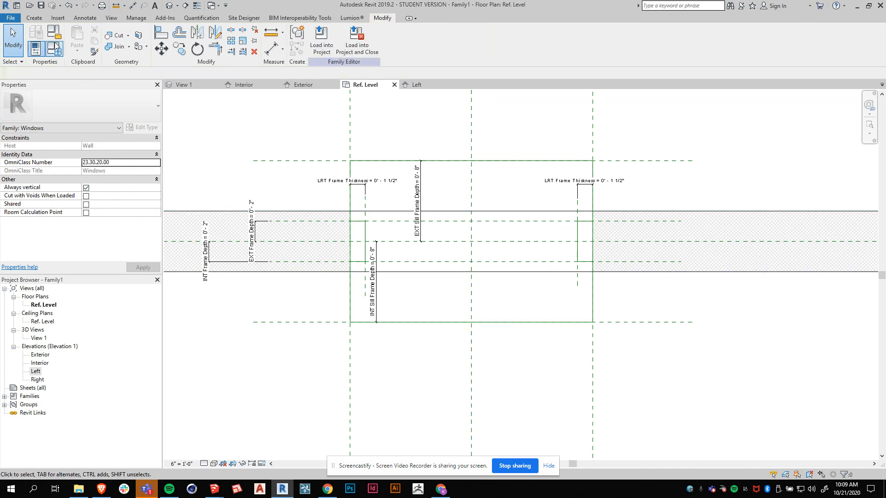
Step: Try to draw a vertical reference line through the window, just right of the Center (Left/Right) plane
{"action": "left_click", "coordinate": [38, 19]}
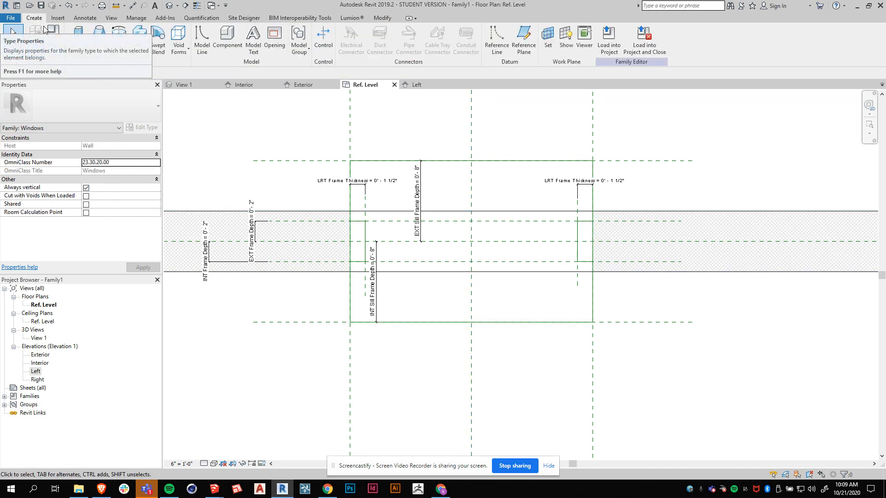
{"action": "left_click", "coordinate": [497, 40]}
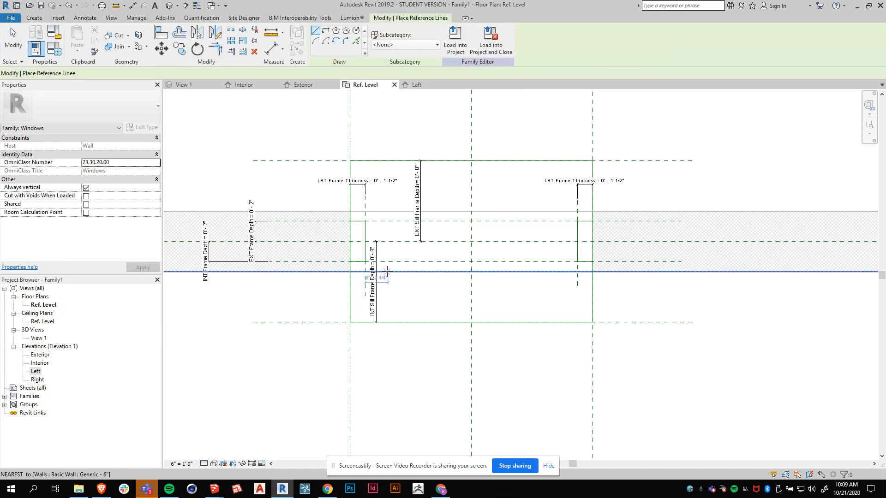
{"action": "scroll", "coordinate": [387, 271], "scroll_direction": "down", "scroll_amount": 1}
{"action": "left_click", "coordinate": [491, 160]}
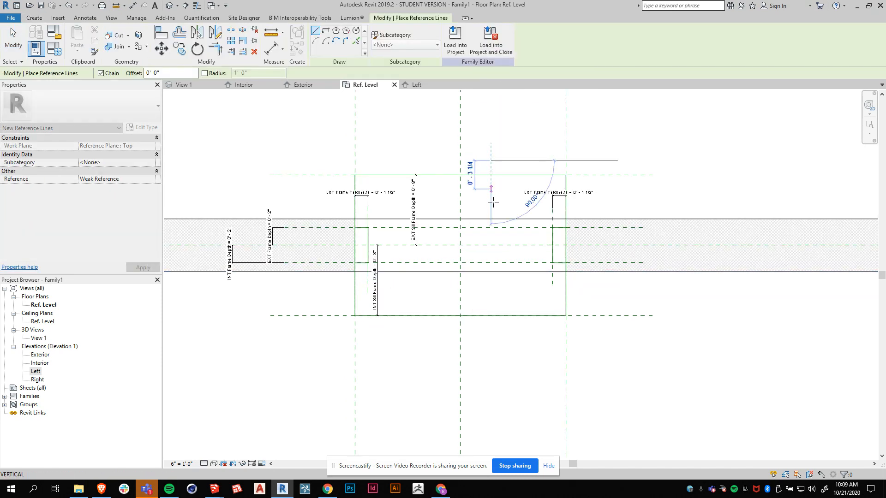
{"action": "left_click", "coordinate": [491, 341]}
{"action": "left_click", "coordinate": [490, 340]}
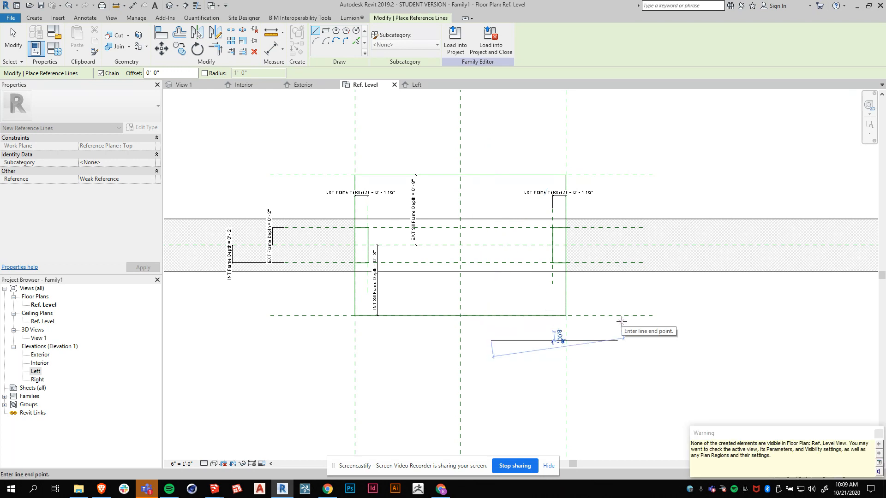
{"action": "key", "text": "Escape"}
{"action": "key", "text": "Escape"}
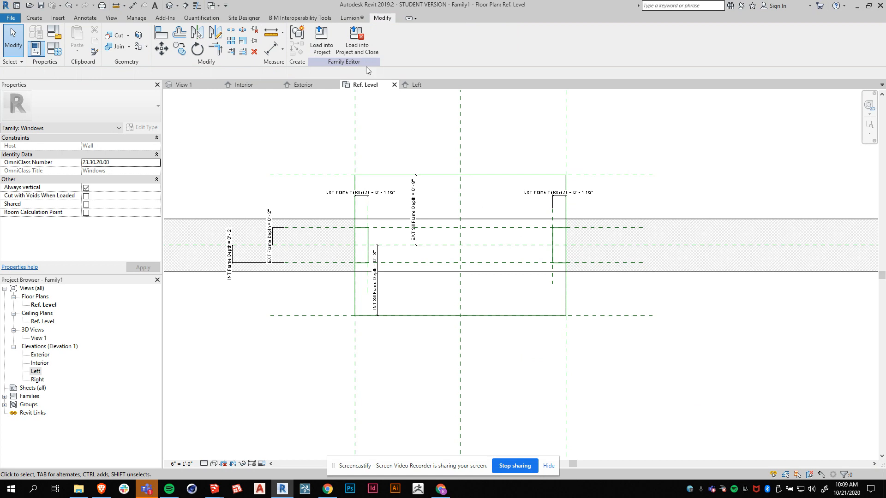
Step: Draw a vertical reference plane through the window about 3 1/4" right of the Center (Left/Right) plane
{"action": "left_click", "coordinate": [34, 17]}
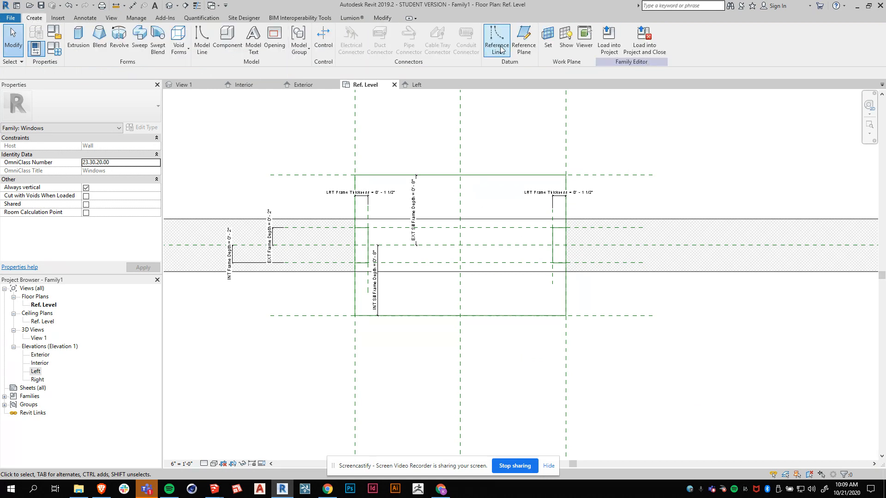
{"action": "left_click", "coordinate": [524, 39]}
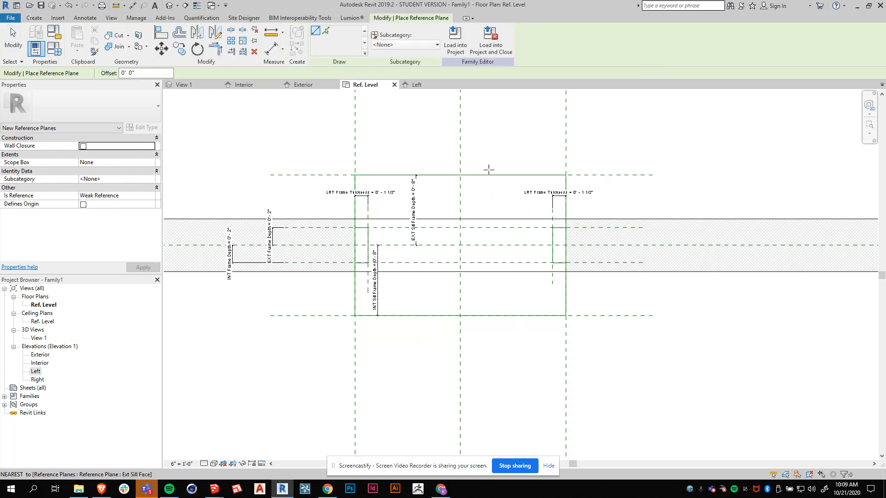
{"action": "left_click", "coordinate": [489, 167]}
{"action": "left_click", "coordinate": [491, 351]}
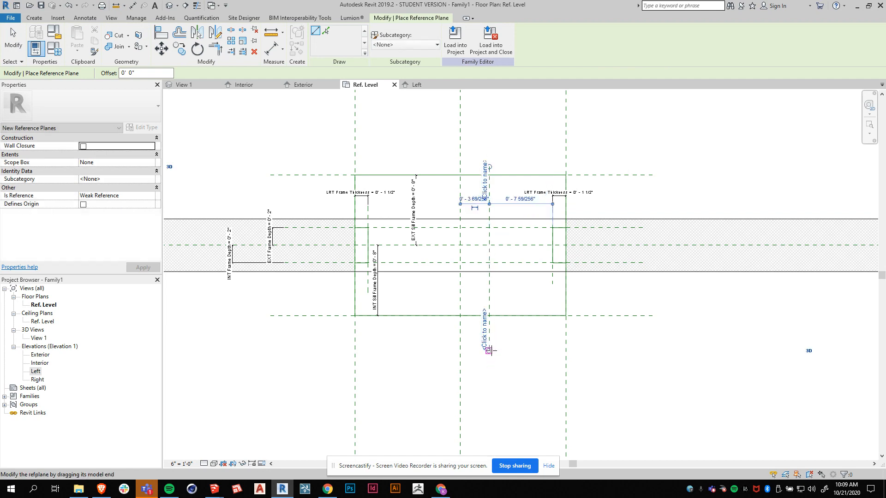
{"action": "key", "text": "Escape"}
{"action": "key", "text": "Escape"}
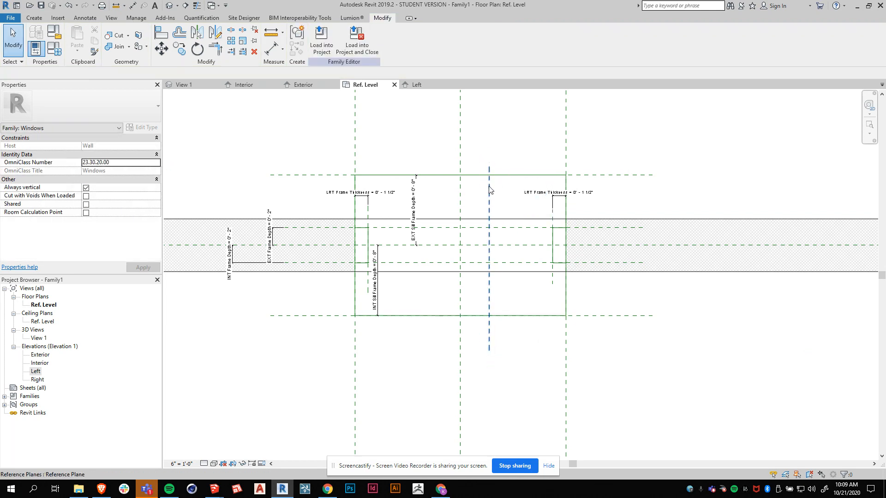
Step: Name the new vertical reference plane "V Frame"
{"action": "left_click", "coordinate": [485, 189]}
{"action": "left_click", "coordinate": [486, 189]}
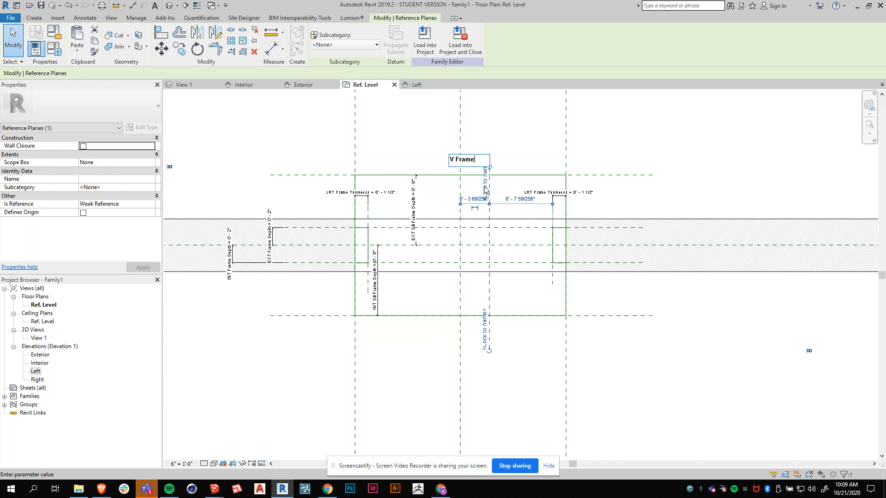
{"action": "type", "text": "V Frame"}
{"action": "key", "text": "Return"}
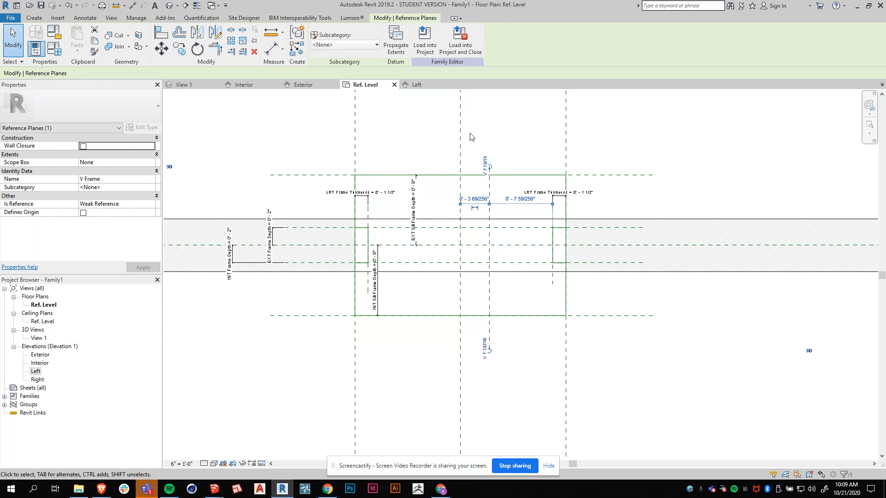
{"action": "left_click", "coordinate": [515, 157]}
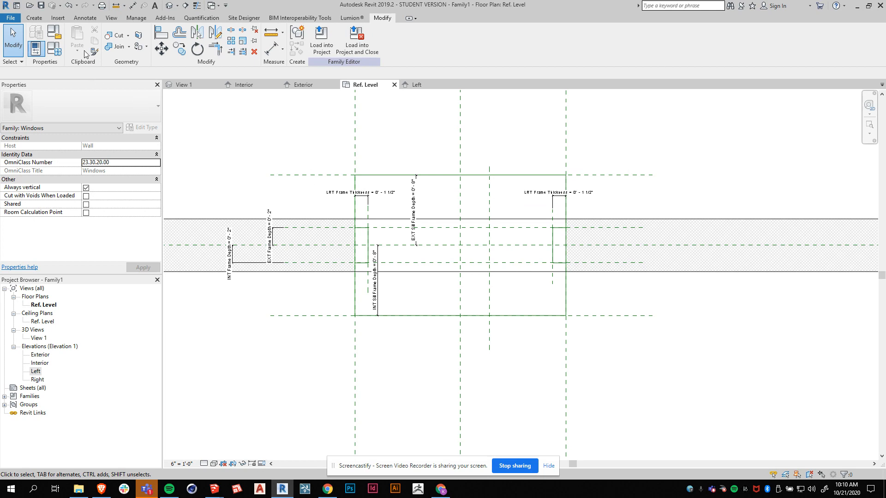
Step: Dimension from the Right reference plane to the V Frame plane, placing the aligned dimension below the window
{"action": "left_click", "coordinate": [85, 17]}
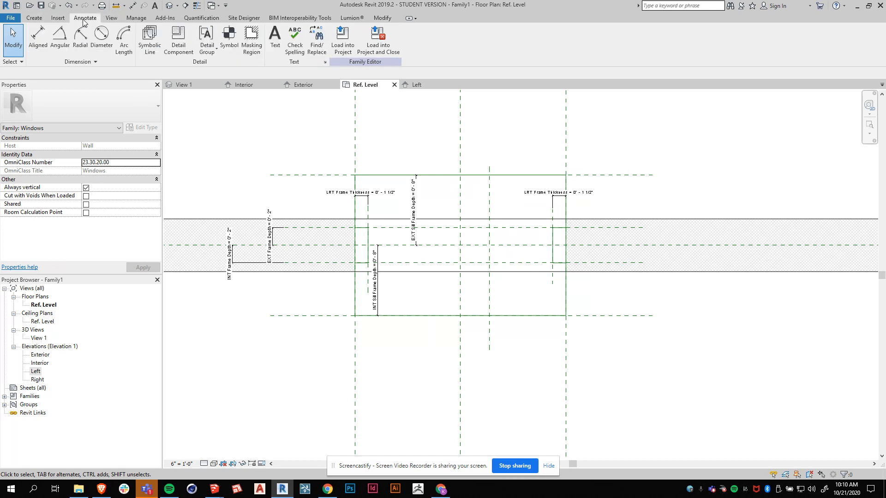
{"action": "left_click", "coordinate": [37, 41]}
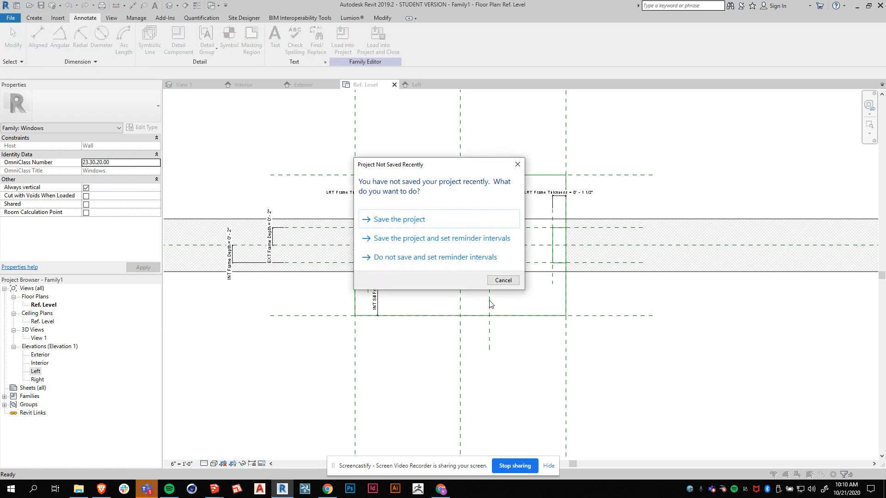
{"action": "left_click", "coordinate": [517, 164]}
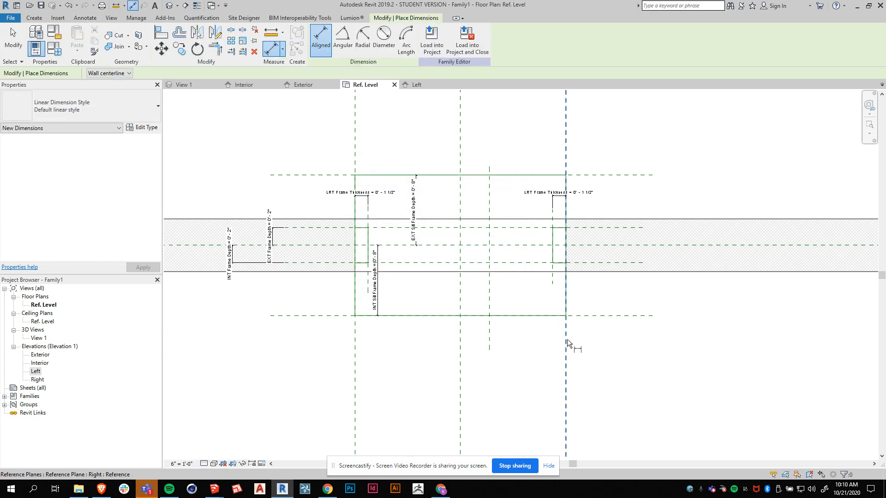
{"action": "left_click", "coordinate": [567, 339]}
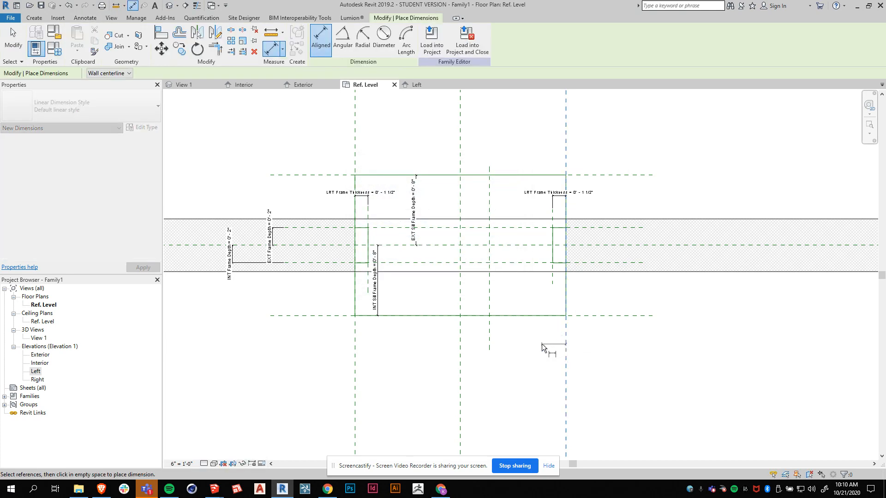
{"action": "left_click", "coordinate": [491, 343]}
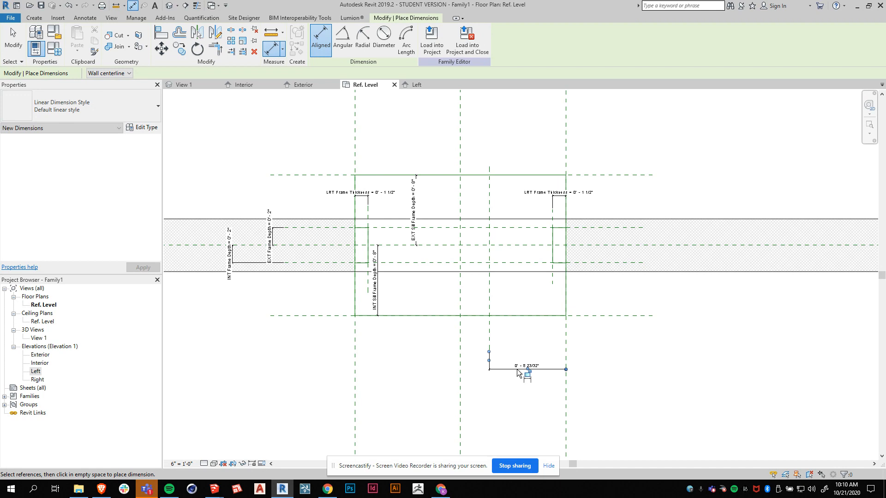
{"action": "left_click", "coordinate": [525, 371]}
{"action": "key", "text": "Escape"}
{"action": "key", "text": "Escape"}
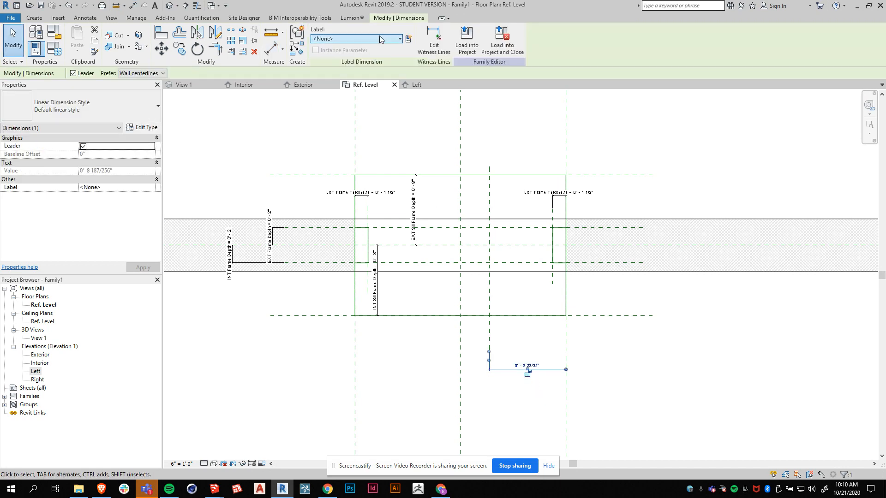
Step: Label the new dimension with a new family type parameter named "V Frame Position"
{"action": "left_click", "coordinate": [408, 39]}
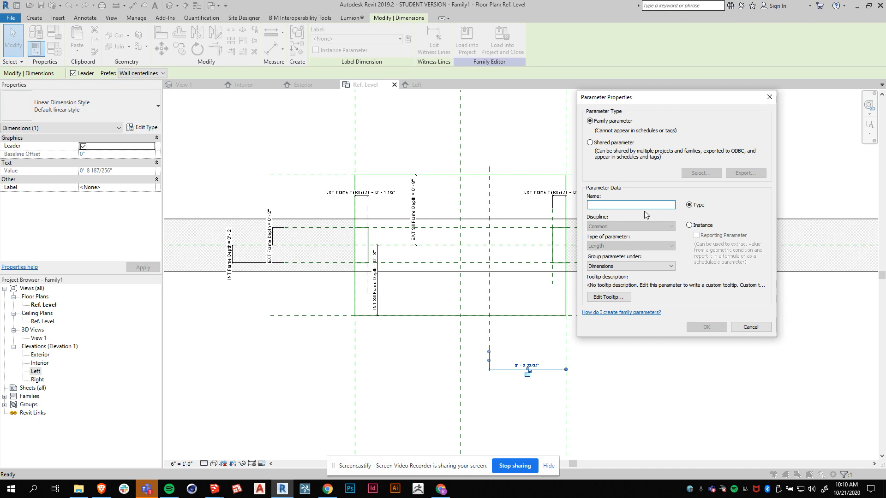
{"action": "type", "text": "V"}
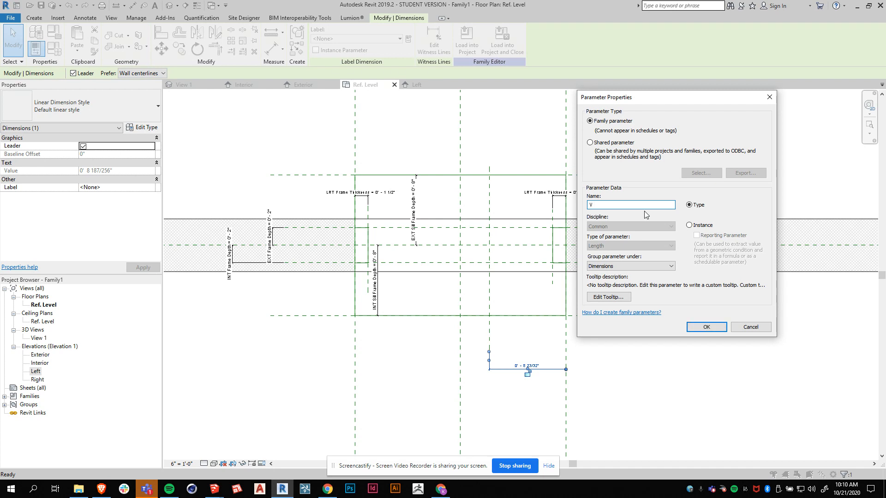
{"action": "type", "text": " Frame Position"}
{"action": "left_click", "coordinate": [701, 327]}
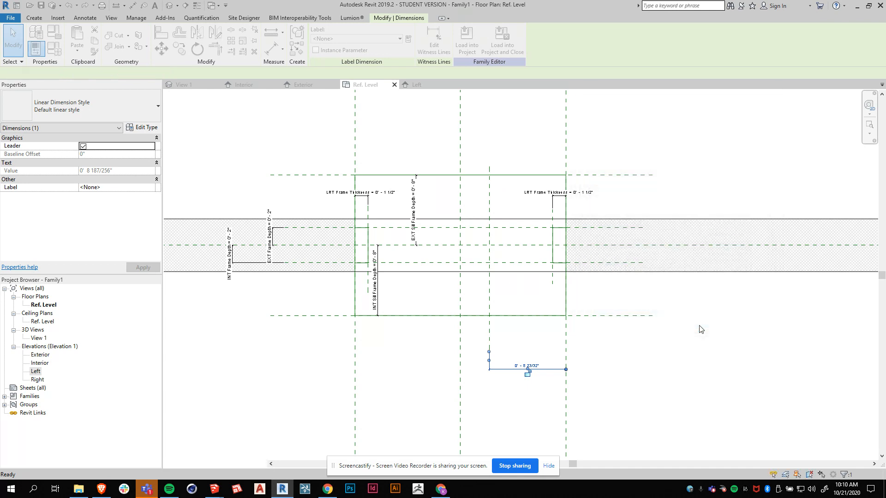
{"action": "left_click", "coordinate": [684, 372]}
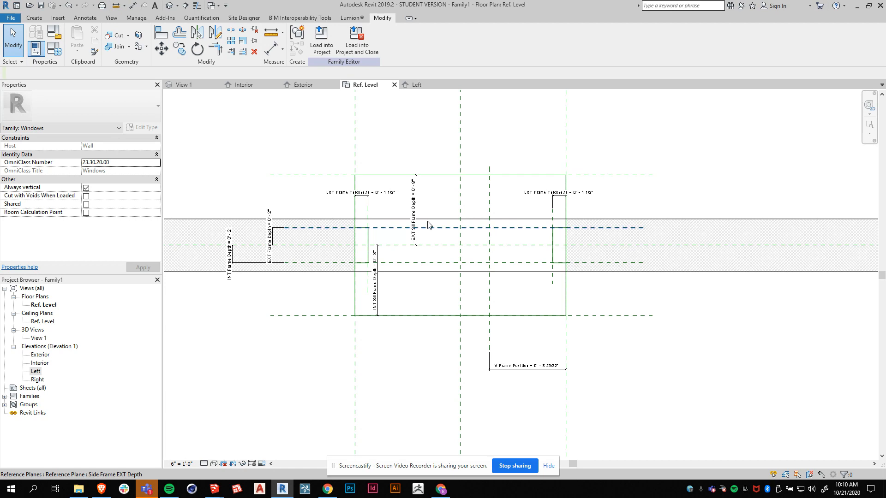
Step: Draw a vertical reference plane through the window about 1" right of the V Frame plane
{"action": "left_click", "coordinate": [35, 18]}
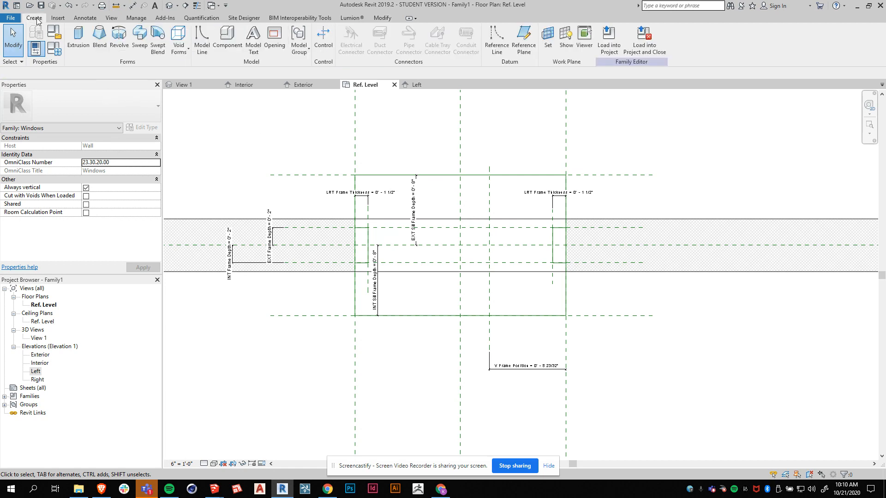
{"action": "left_click", "coordinate": [524, 39]}
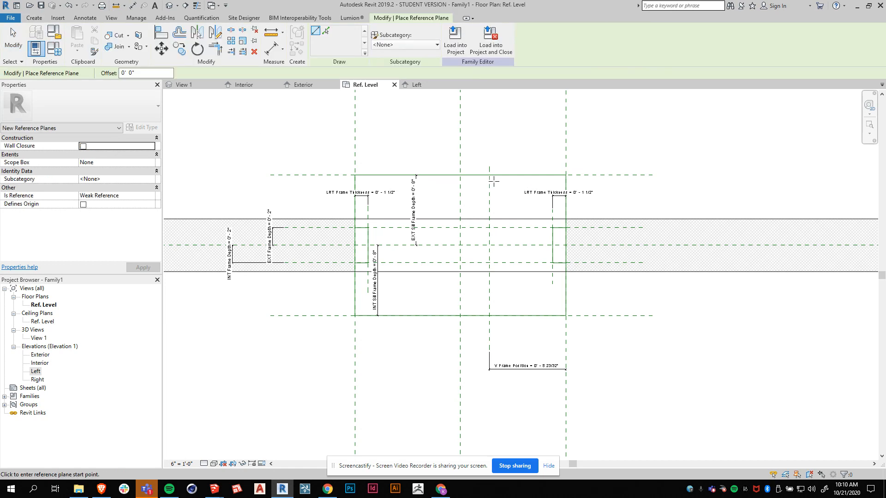
{"action": "left_click", "coordinate": [498, 166]}
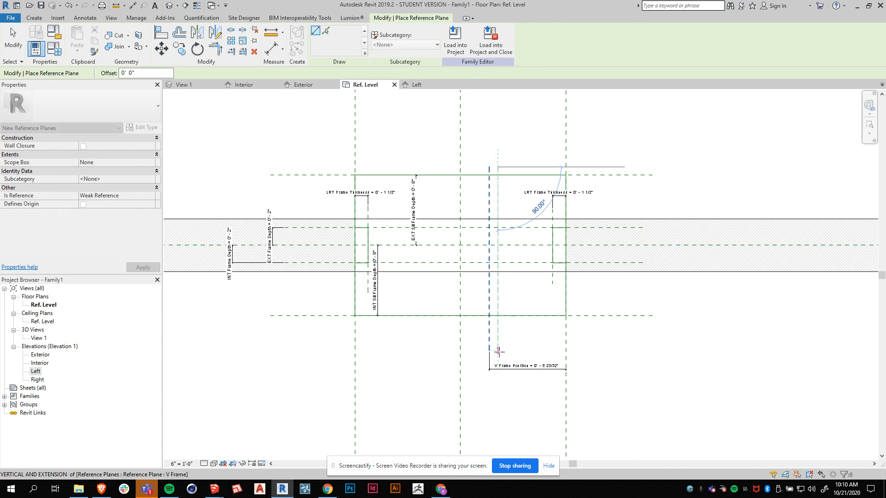
{"action": "left_click", "coordinate": [497, 351]}
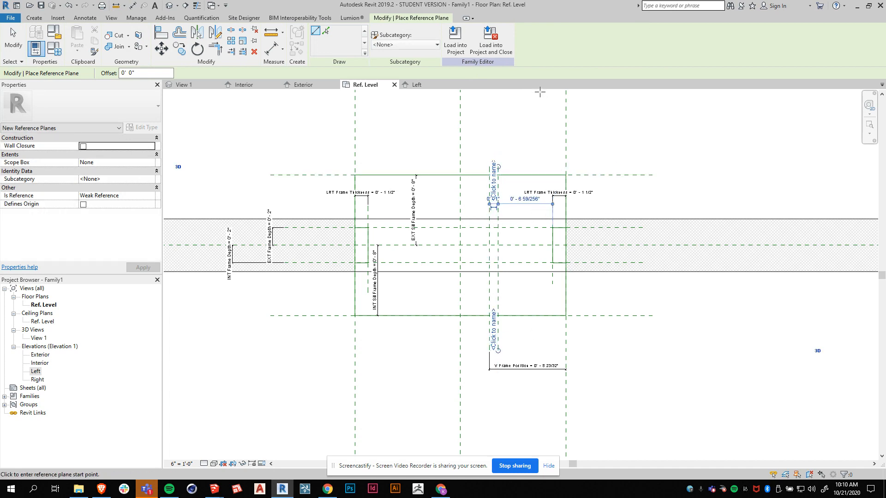
{"action": "key", "text": "Escape"}
{"action": "key", "text": "Escape"}
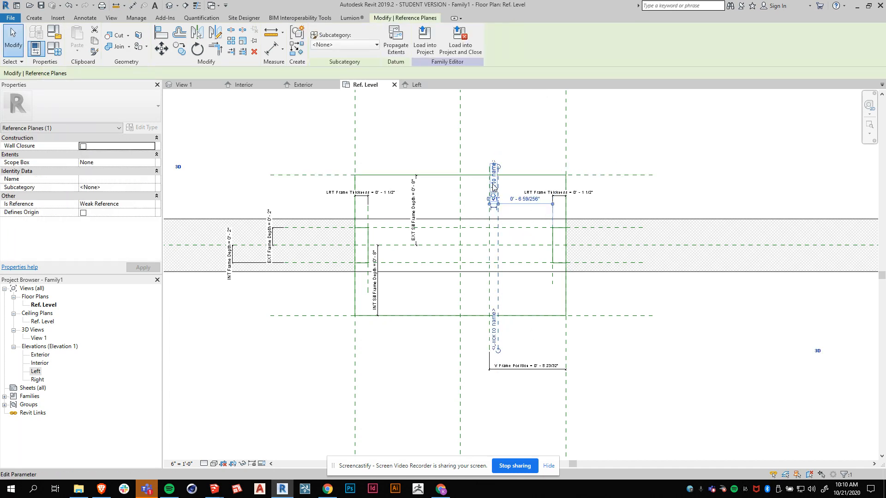
Step: Name the new vertical reference plane "V FRame Thickness"
{"action": "left_click", "coordinate": [494, 187]}
{"action": "type", "text": "V FRame Thickness"}
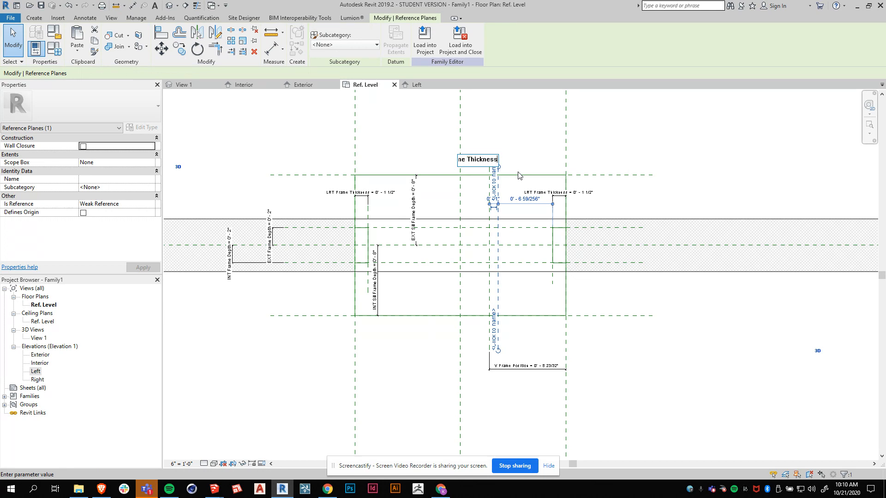
{"action": "key", "text": "Return"}
{"action": "left_click", "coordinate": [520, 151]}
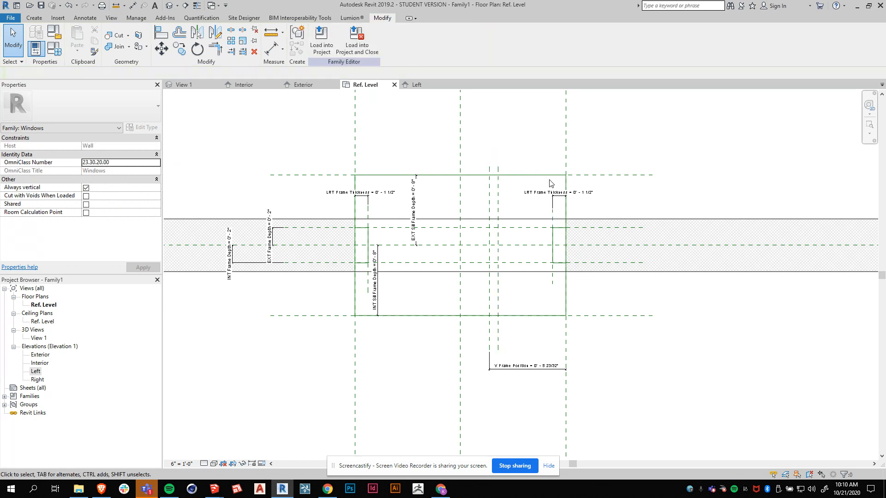
Step: Dimension between the V Frame and V FRame Thickness planes, placing the aligned dimension above the window
{"action": "left_click", "coordinate": [84, 18]}
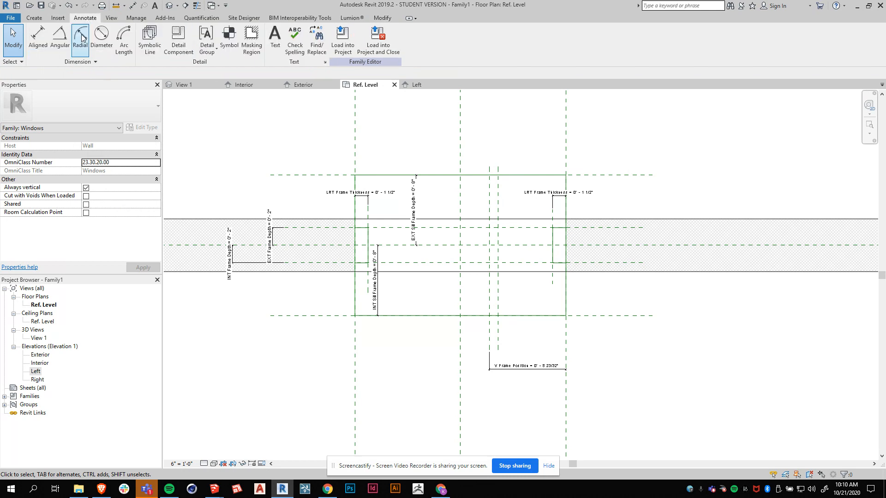
{"action": "left_click", "coordinate": [37, 38]}
{"action": "left_click", "coordinate": [490, 203]}
{"action": "left_click", "coordinate": [498, 198]}
{"action": "left_click", "coordinate": [521, 148]}
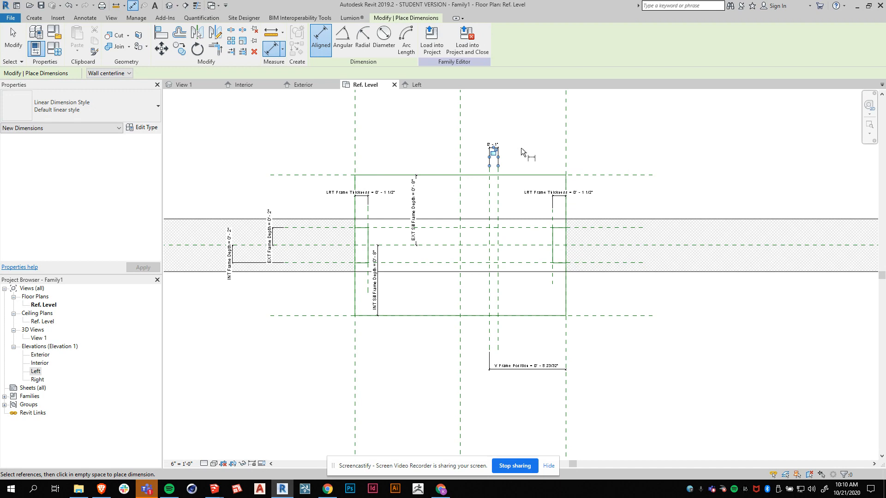
{"action": "key", "text": "Escape"}
{"action": "key", "text": "Escape"}
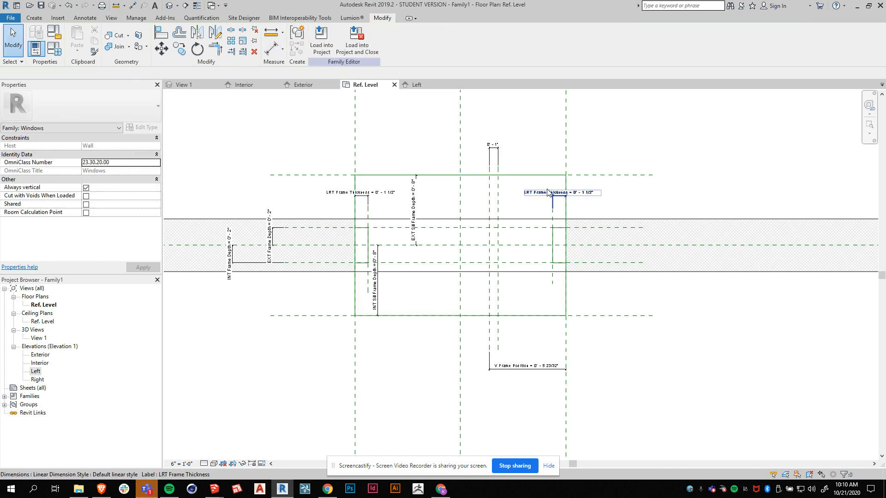
Step: Label the dimension between the two V frame planes with the existing LRT Frame Thickness parameter
{"action": "left_click", "coordinate": [492, 150]}
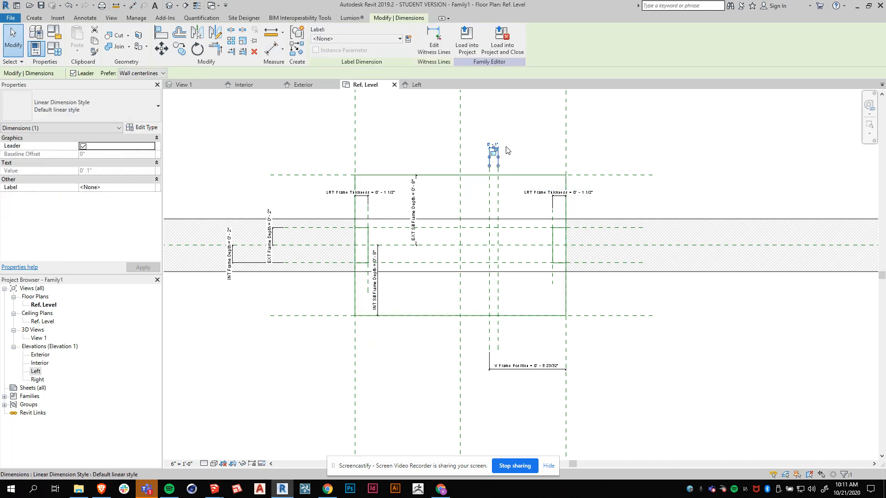
{"action": "left_click", "coordinate": [356, 38]}
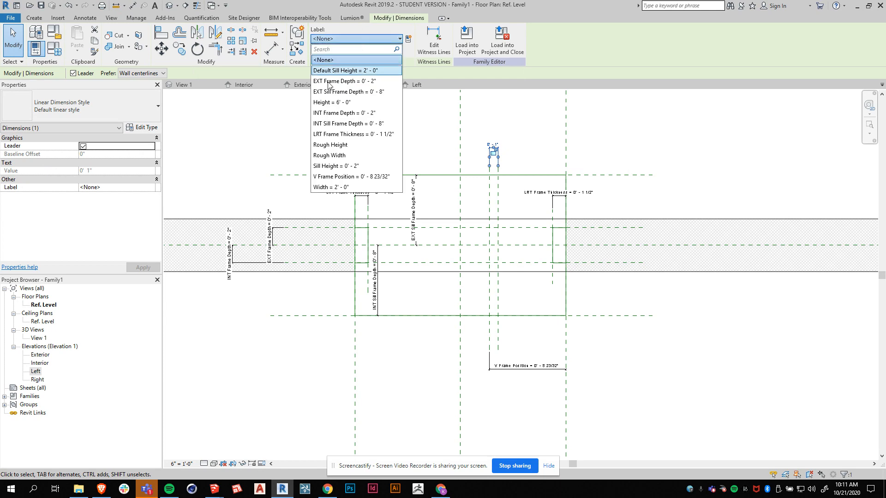
{"action": "left_click", "coordinate": [325, 138]}
{"action": "left_click", "coordinate": [679, 388]}
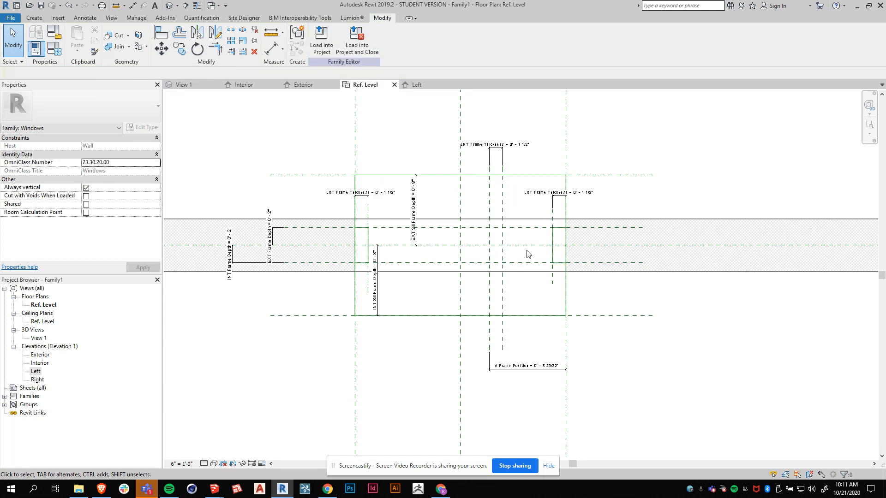
Step: Start a new extrusion and set its work plane to the Sill reference plane
{"action": "left_click", "coordinate": [35, 18]}
{"action": "left_click", "coordinate": [77, 37]}
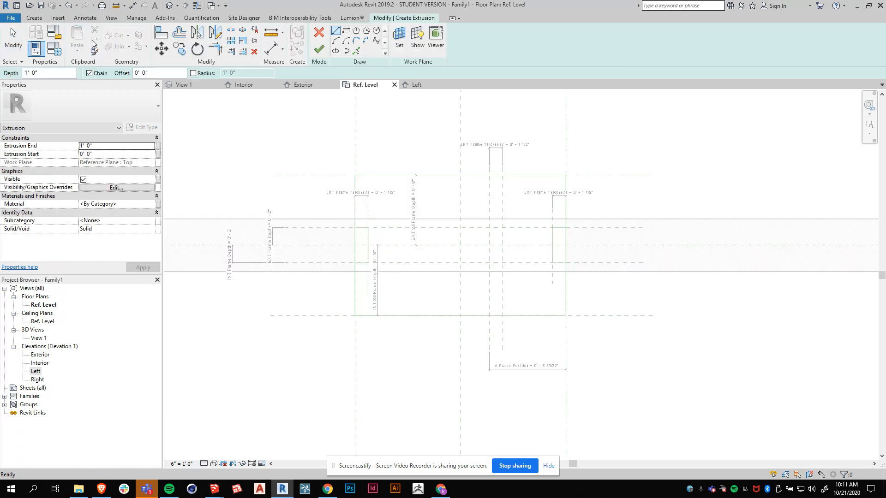
{"action": "left_click", "coordinate": [400, 37]}
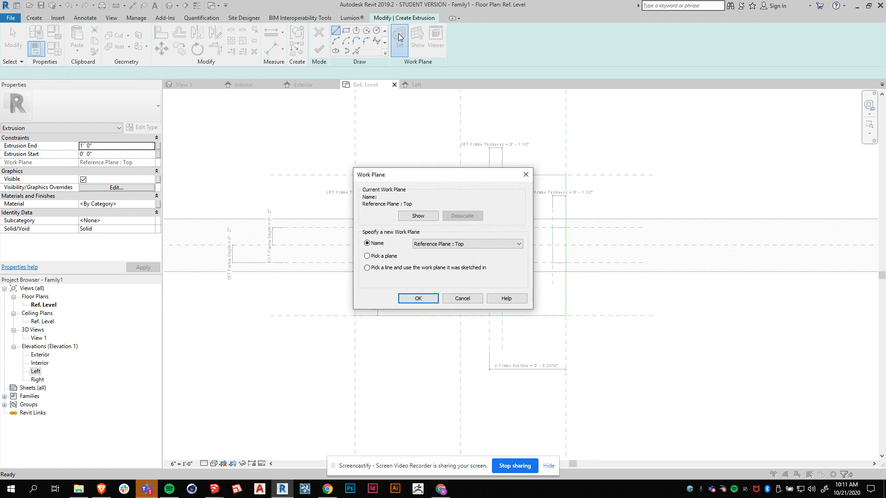
{"action": "left_click", "coordinate": [448, 243]}
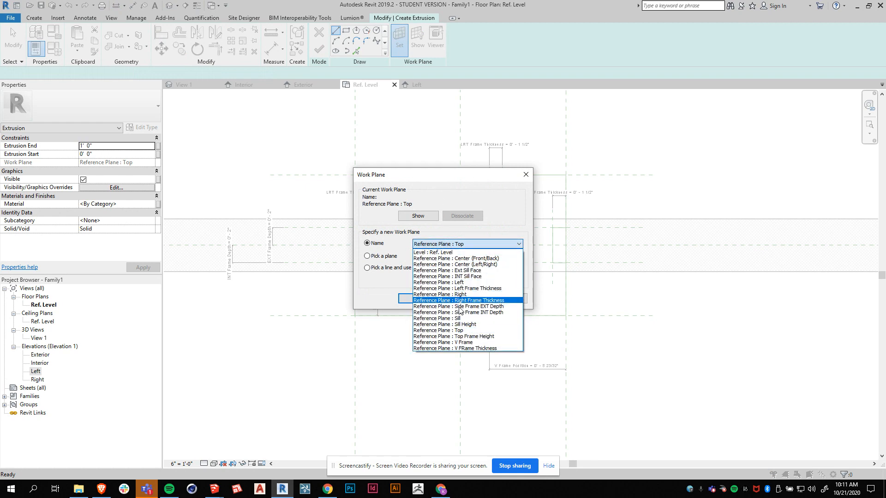
{"action": "left_click", "coordinate": [443, 319]}
{"action": "left_click", "coordinate": [429, 298]}
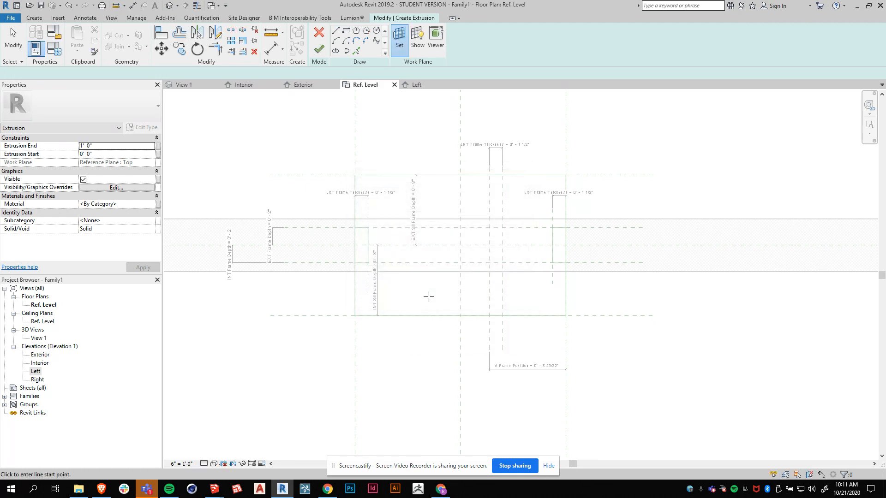
Step: Sketch a rectangle between the two V frame planes and the Side Frame EXT and INT Depth planes, lock its edges, and finish the extrusion
{"action": "left_click", "coordinate": [489, 228]}
{"action": "left_click", "coordinate": [502, 262]}
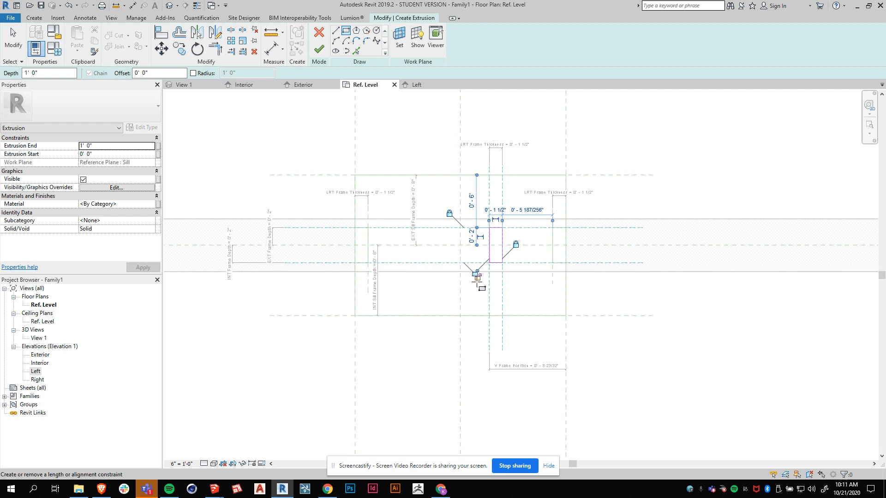
{"action": "left_click", "coordinate": [474, 273]}
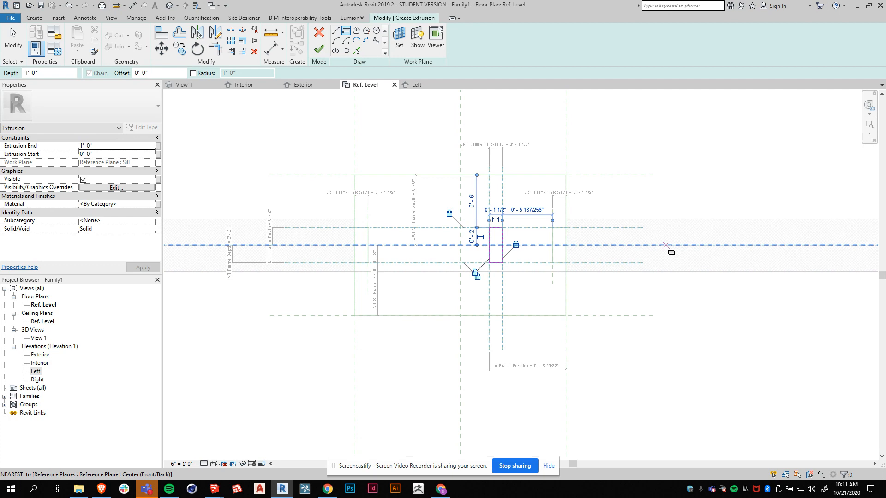
{"action": "left_click", "coordinate": [316, 50]}
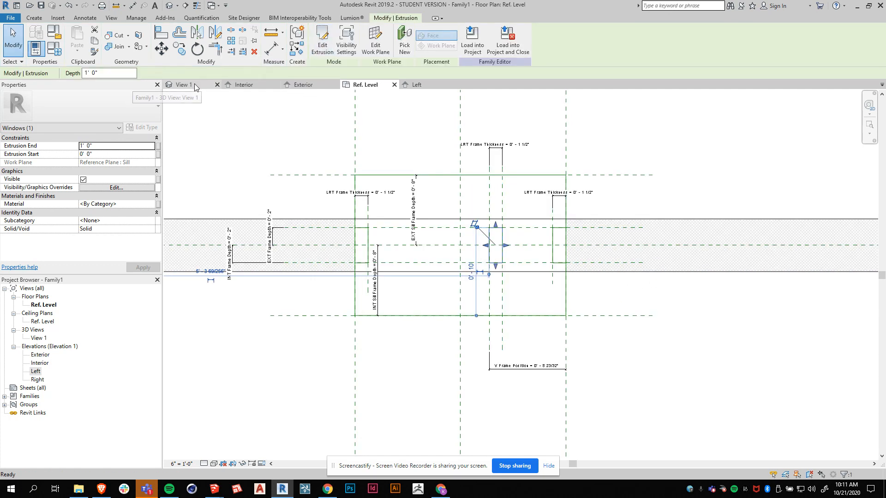
Step: In the Exterior elevation, stretch the vertical member from the Sill Height plane to the Top Frame Height plane and lock its lower end
{"action": "left_click", "coordinate": [286, 87]}
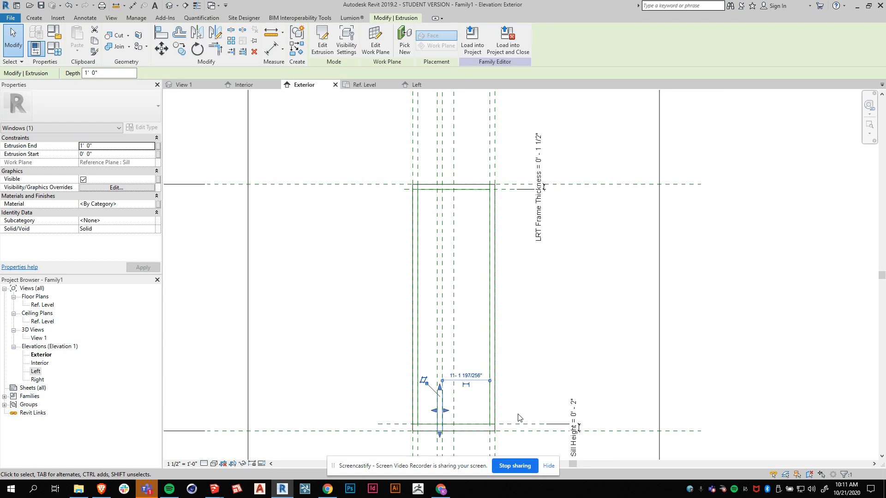
{"action": "left_click_drag", "start_coordinate": [440, 387], "coordinate": [411, 190]}
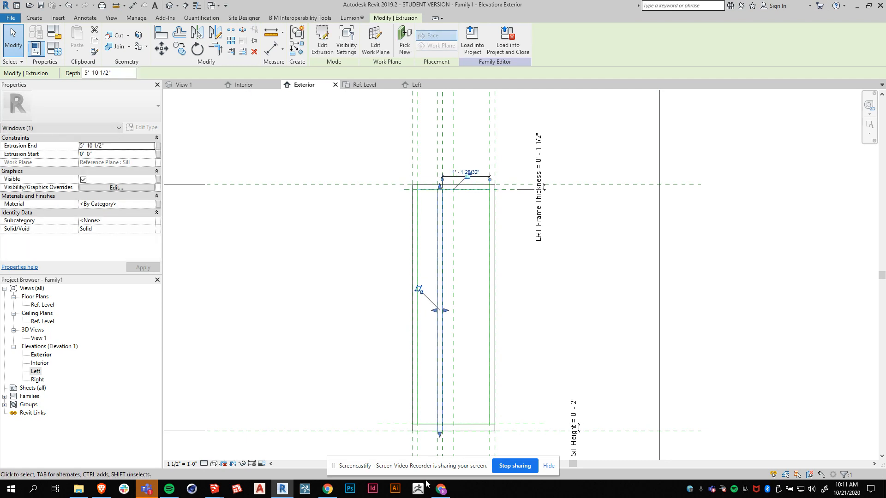
{"action": "mouse_move", "coordinate": [440, 435]}
{"action": "left_mouse_down"}
{"action": "mouse_move", "coordinate": [439, 413]}
{"action": "mouse_move", "coordinate": [440, 425]}
{"action": "left_mouse_up"}
{"action": "left_click", "coordinate": [447, 439]}
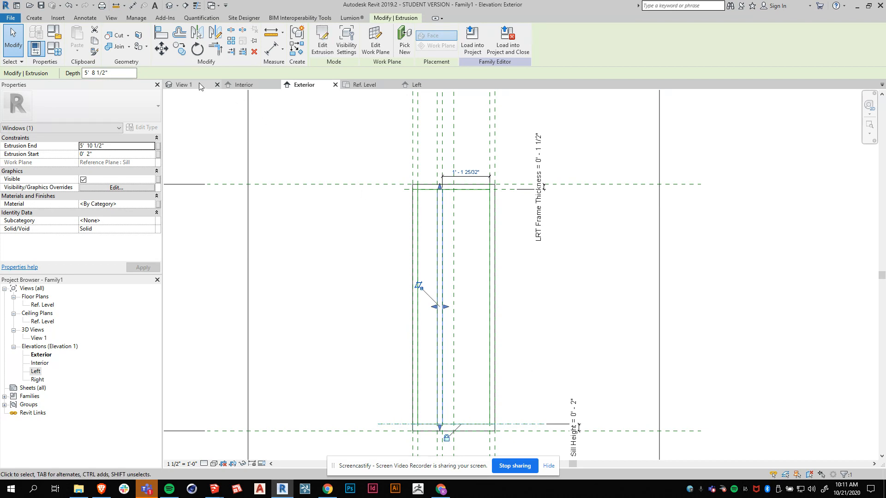
Step: Examine the new vertical frame member within the window in the View 1 3D view
{"action": "left_click", "coordinate": [185, 85]}
{"action": "middle_click_drag", "start_coordinate": [649, 365], "coordinate": [674, 356], "text": "shift"}
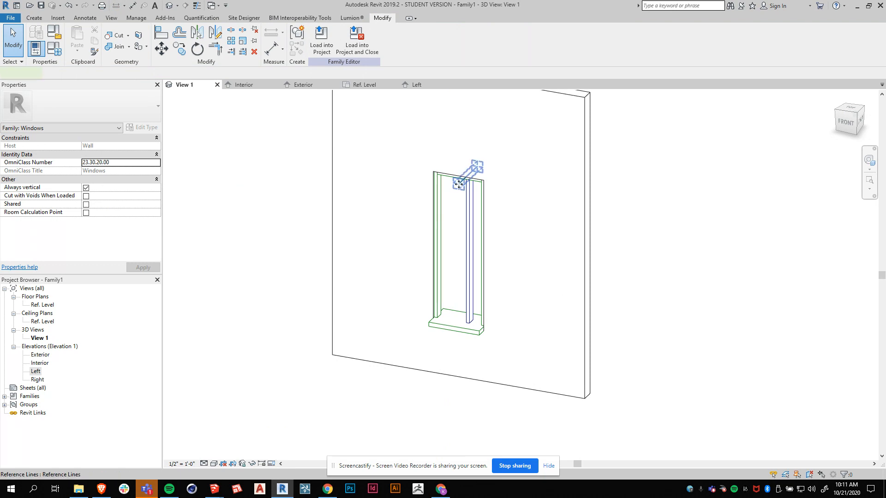
{"action": "left_click", "coordinate": [459, 185]}
{"action": "key", "text": "Escape"}
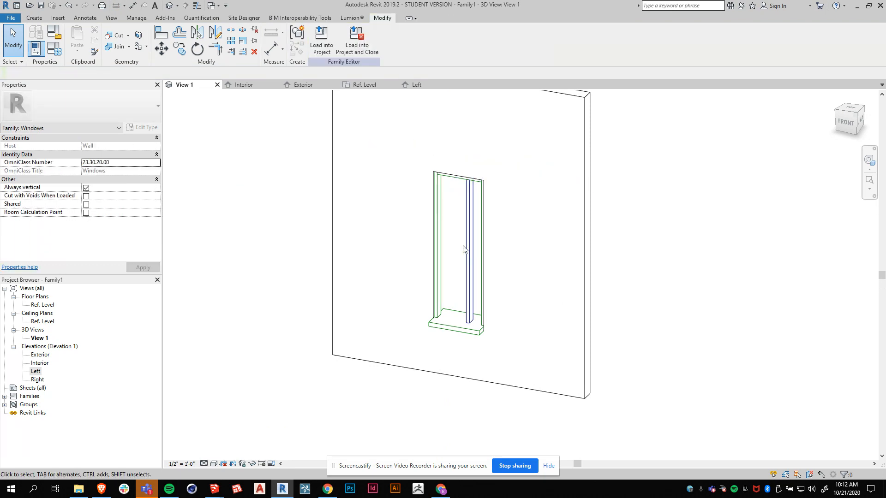
Step: Assign the new vertical frame member to the Frame/Mullion subcategory
{"action": "left_click", "coordinate": [469, 258]}
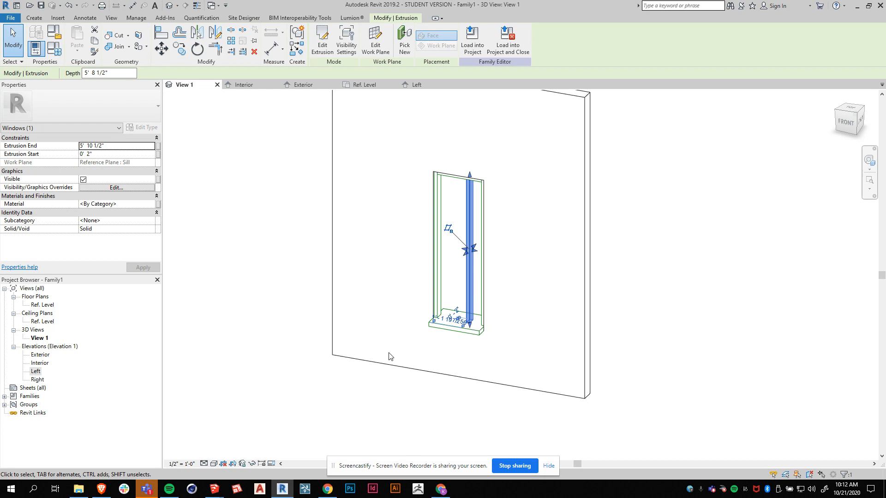
{"action": "left_click", "coordinate": [130, 224]}
{"action": "left_click", "coordinate": [152, 221]}
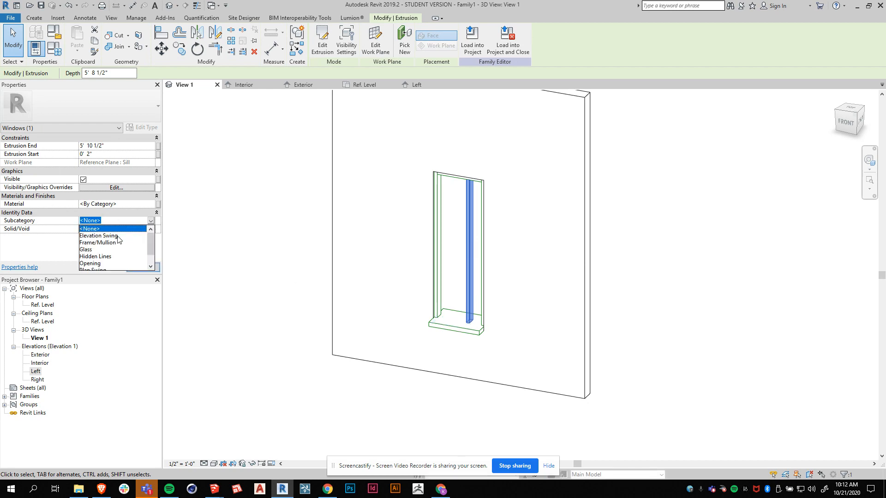
{"action": "left_click", "coordinate": [106, 244]}
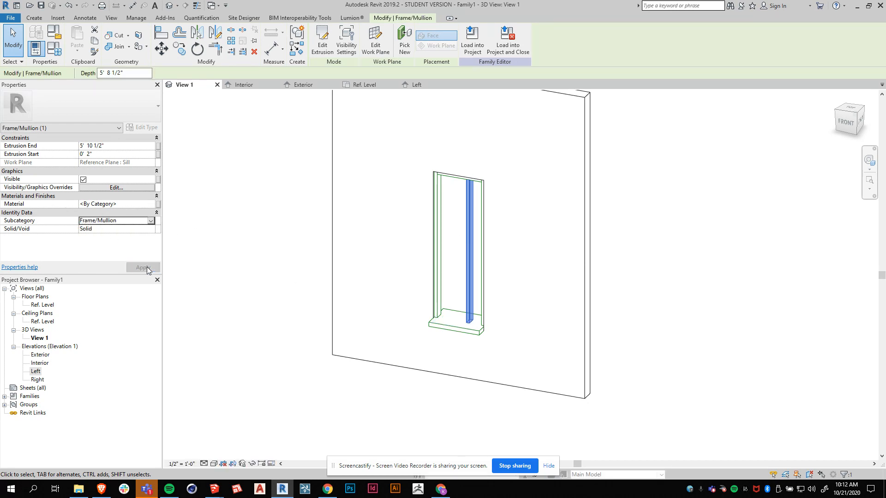
{"action": "left_click", "coordinate": [217, 230]}
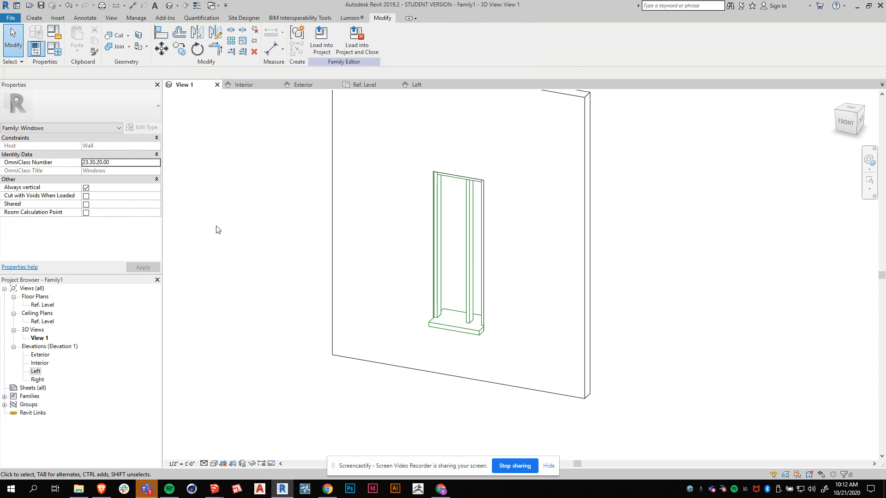
Step: Test the vertical member's movement by applying V Frame Position values of 1' 0" and 0' 4" in Family Types
{"action": "left_click", "coordinate": [61, 52]}
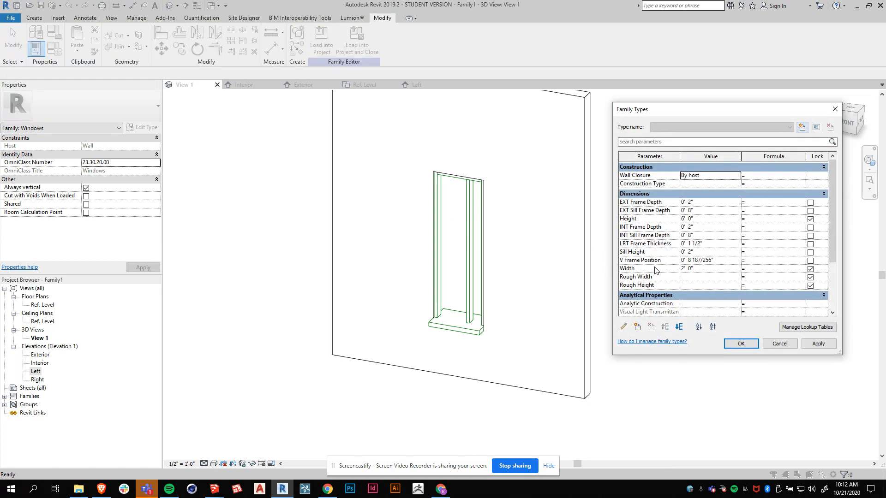
{"action": "left_click", "coordinate": [706, 262]}
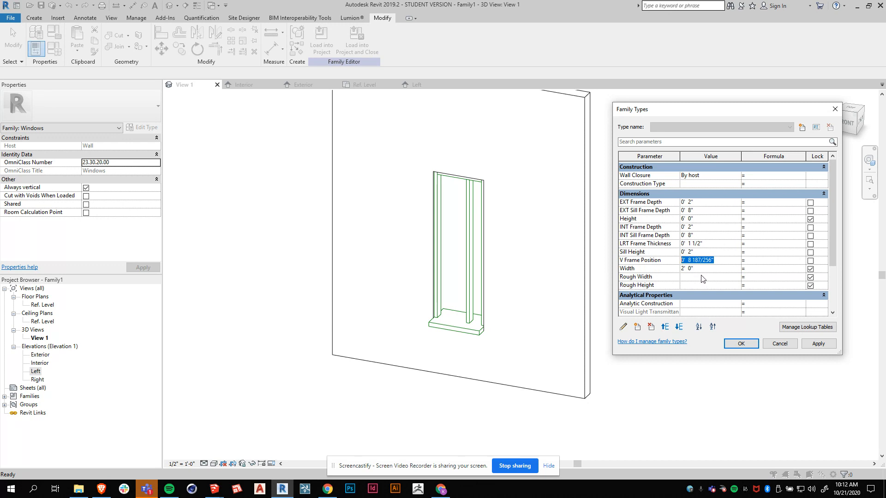
{"action": "type", "text": "1"}
{"action": "left_click", "coordinate": [818, 343]}
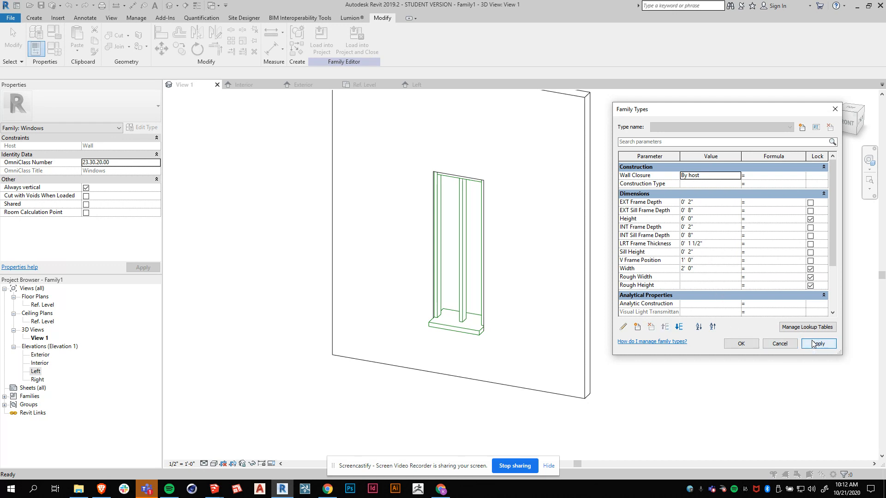
{"action": "left_click", "coordinate": [701, 261]}
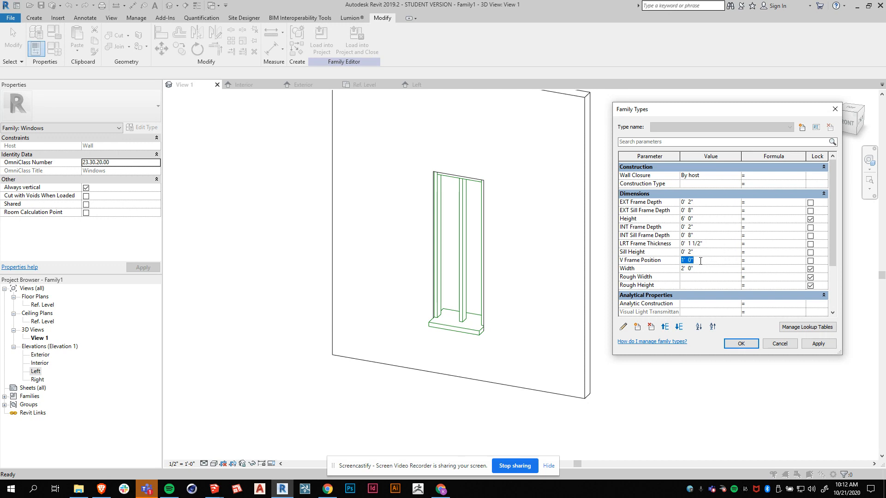
{"action": "type", "text": "4"}
{"action": "left_click", "coordinate": [818, 343]}
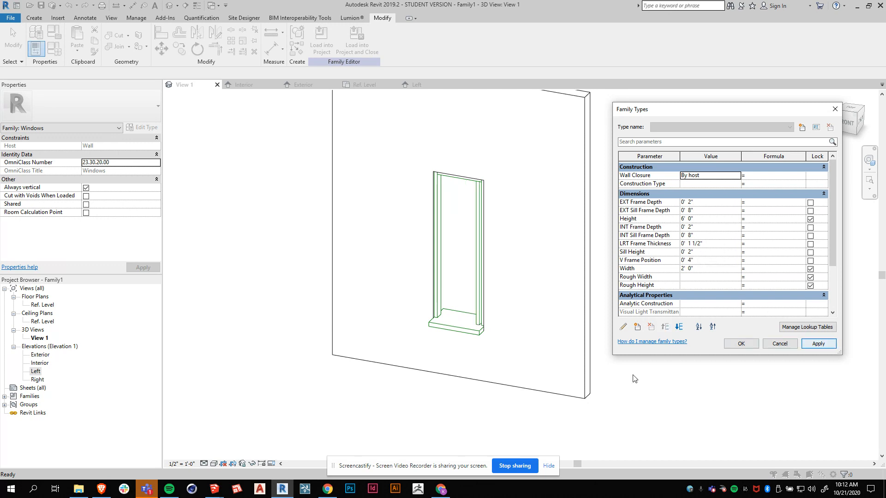
{"action": "left_click", "coordinate": [748, 345]}
Step: Set the V Frame Position parameter to 0' 8" and apply it to the family
{"action": "middle_click_drag", "start_coordinate": [438, 345], "coordinate": [464, 320], "text": "shift"}
{"action": "left_click", "coordinate": [477, 317]}
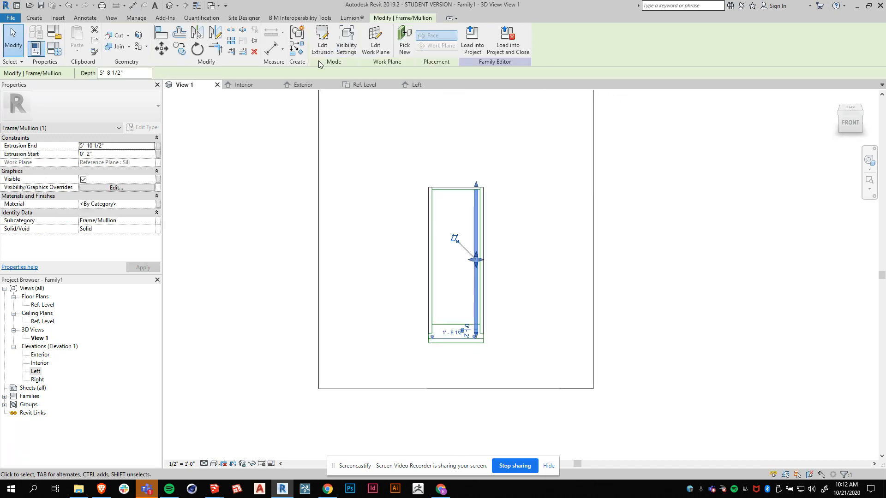
{"action": "key", "text": "f"}
{"action": "key", "text": "t"}
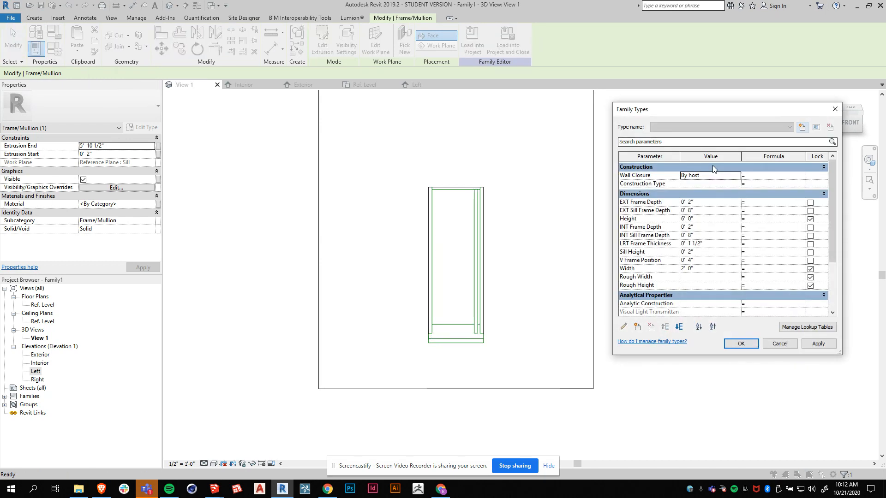
{"action": "left_click", "coordinate": [686, 242]}
{"action": "left_click", "coordinate": [687, 261]}
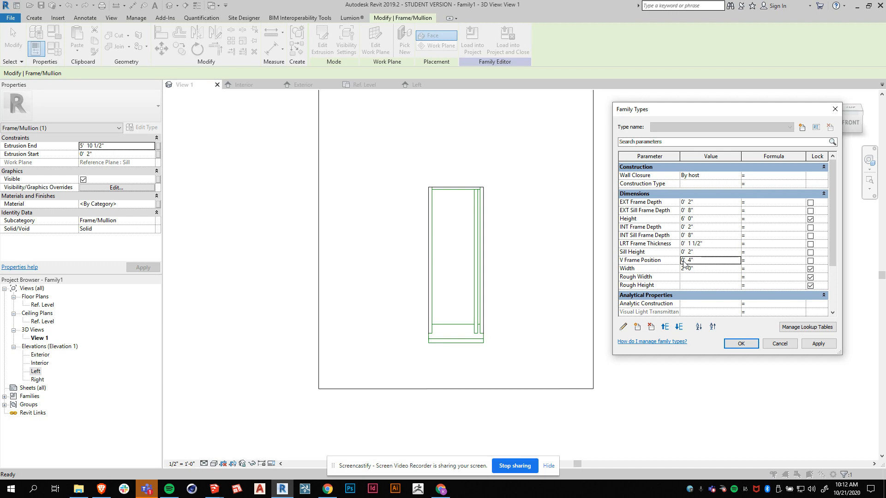
{"action": "left_click_drag", "start_coordinate": [693, 261], "coordinate": [682, 261]}
{"action": "type", "text": "8"}
{"action": "left_click", "coordinate": [819, 347]}
Step: Apply an LRT Frame Thickness of 0' 2" to test how the frame members respond
{"action": "left_click", "coordinate": [659, 244]}
{"action": "type", "text": "2"}
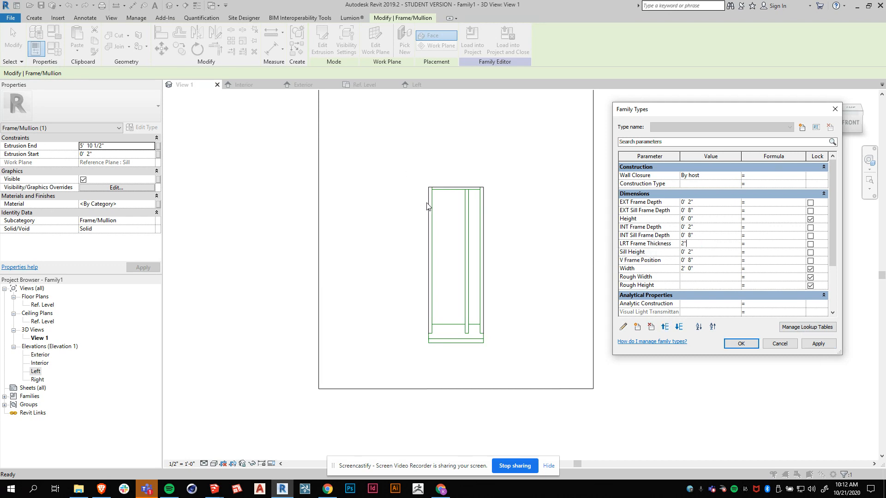
{"action": "left_click", "coordinate": [818, 344]}
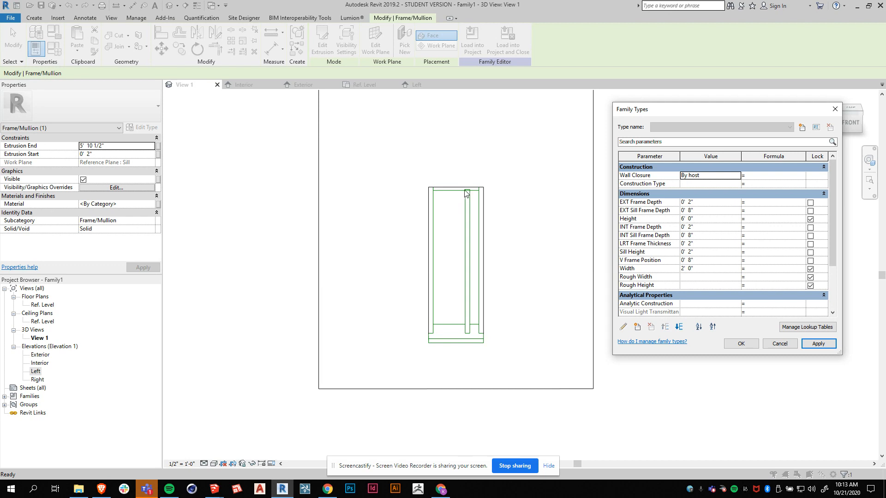
{"action": "left_click", "coordinate": [742, 344]}
{"action": "left_click", "coordinate": [704, 253]}
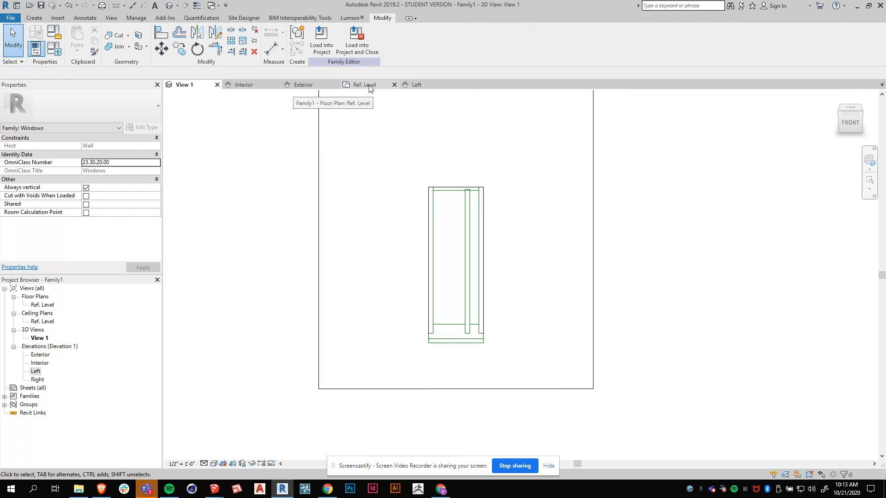
Step: In the Exterior elevation, align the vertical member's upper end with the Top Frame Height reference plane and lock it there
{"action": "left_click", "coordinate": [304, 85]}
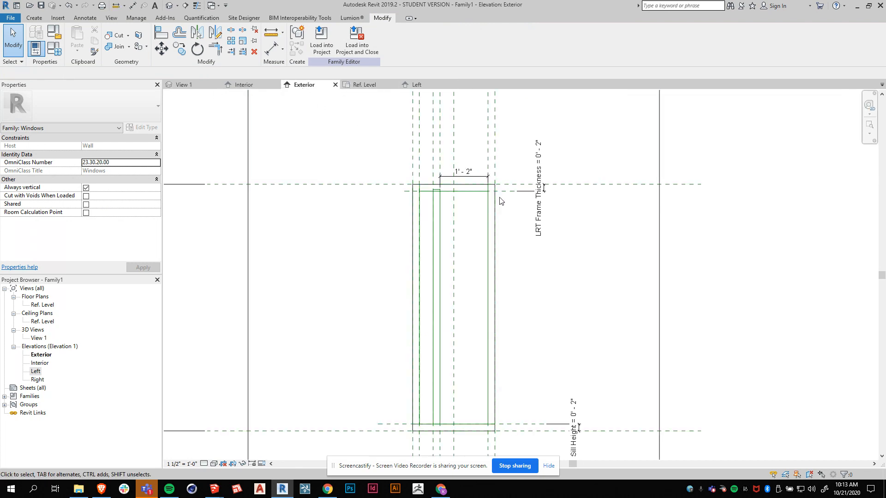
{"action": "left_click", "coordinate": [429, 185]}
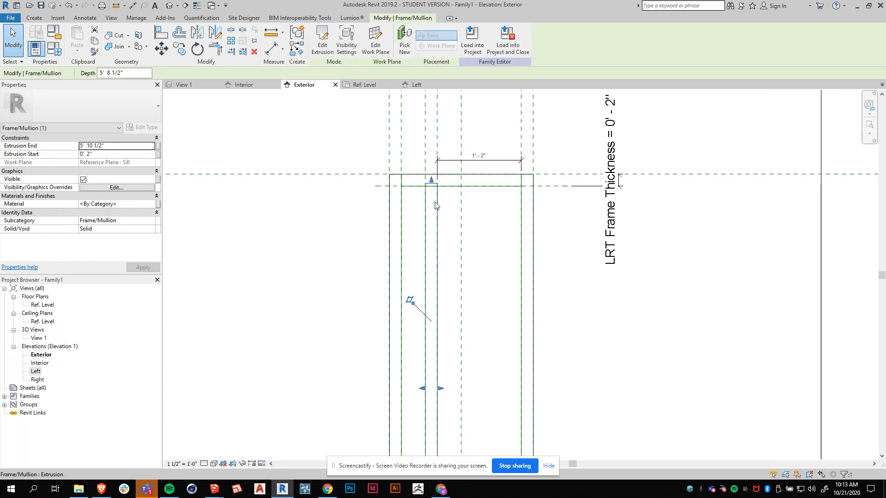
{"action": "mouse_move", "coordinate": [432, 183]}
{"action": "left_mouse_down"}
{"action": "mouse_move", "coordinate": [431, 217]}
{"action": "mouse_move", "coordinate": [427, 196]}
{"action": "mouse_move", "coordinate": [376, 190]}
{"action": "mouse_move", "coordinate": [432, 185]}
{"action": "left_mouse_up"}
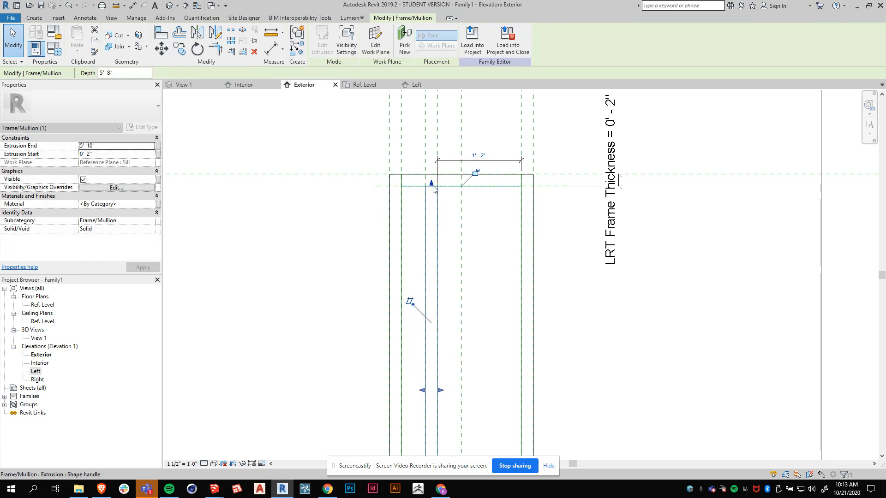
{"action": "left_click_drag", "start_coordinate": [432, 183], "coordinate": [560, 186]}
{"action": "mouse_move", "coordinate": [432, 184]}
{"action": "left_mouse_down"}
{"action": "mouse_move", "coordinate": [434, 199]}
{"action": "mouse_move", "coordinate": [431, 185]}
{"action": "left_mouse_up"}
{"action": "left_click", "coordinate": [476, 173]}
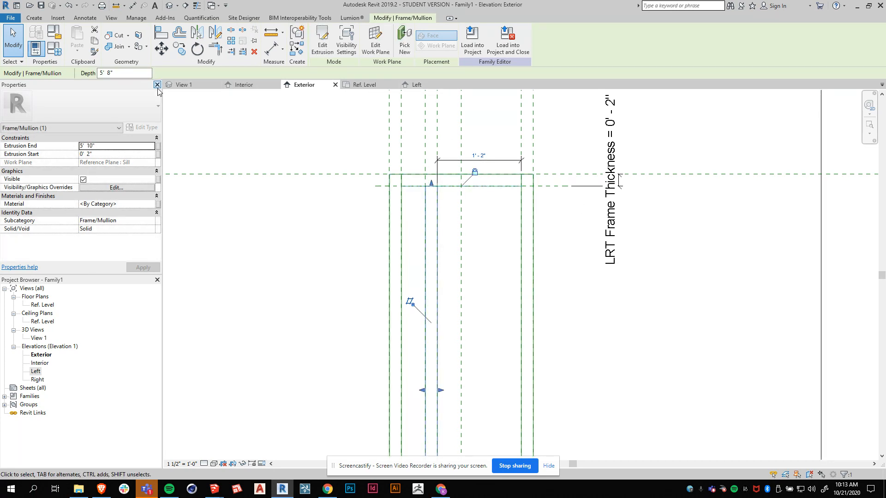
Step: In the View 1 3D view, set the LRT Frame Thickness parameter to 0' 1" and apply it
{"action": "left_click", "coordinate": [183, 84]}
{"action": "left_click", "coordinate": [549, 234]}
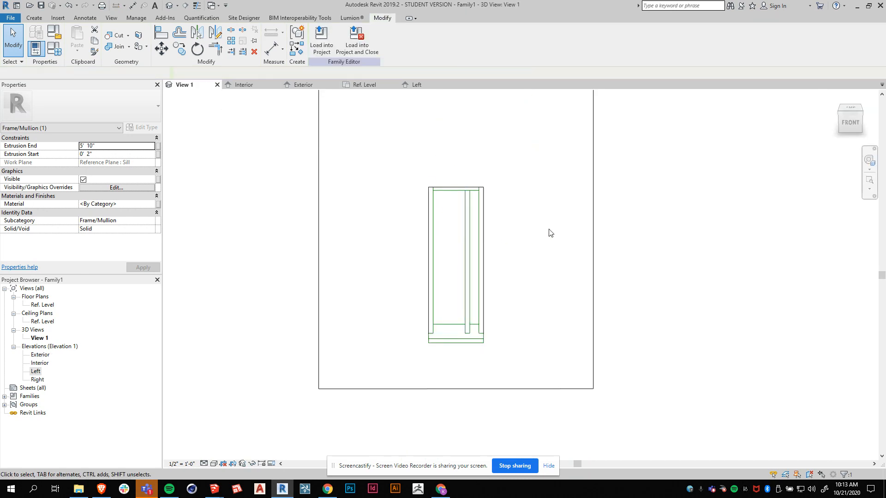
{"action": "left_click", "coordinate": [54, 48]}
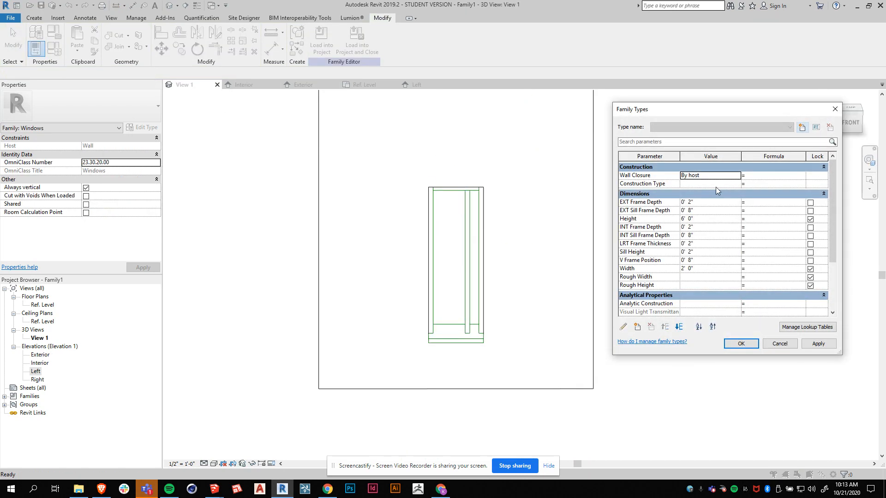
{"action": "left_click", "coordinate": [689, 244]}
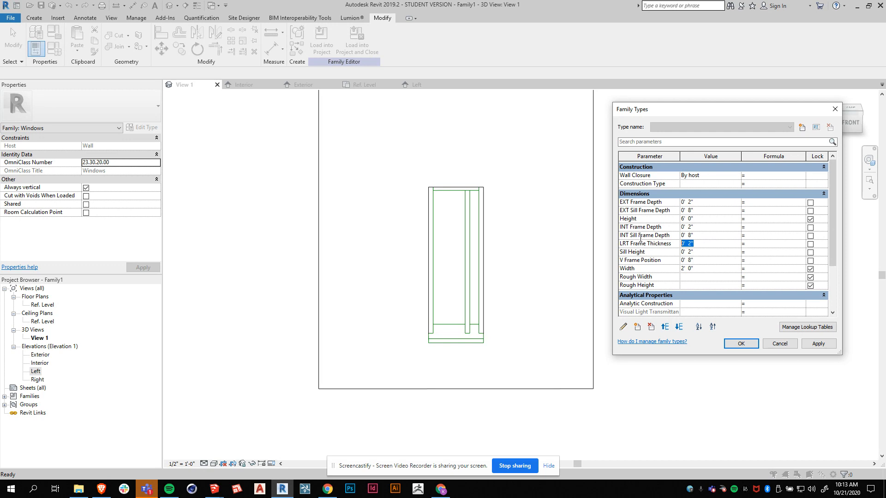
{"action": "type", "text": "1"}
{"action": "left_click", "coordinate": [818, 345]}
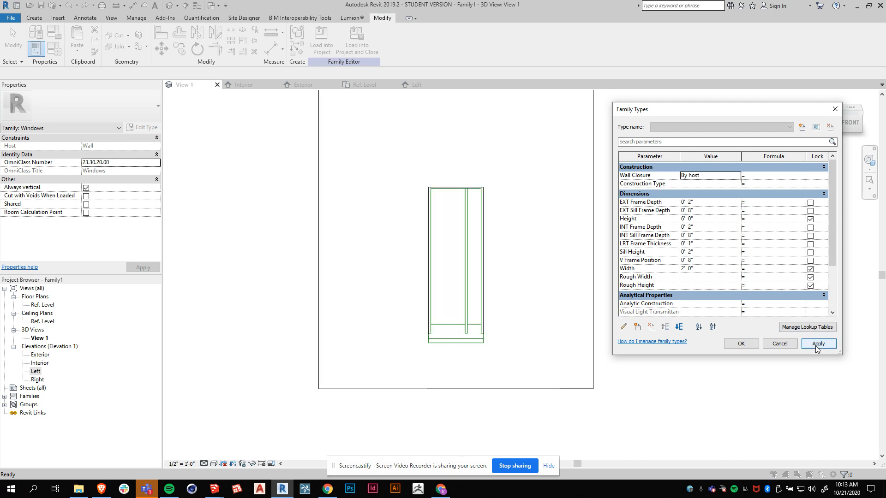
{"action": "left_click", "coordinate": [742, 344]}
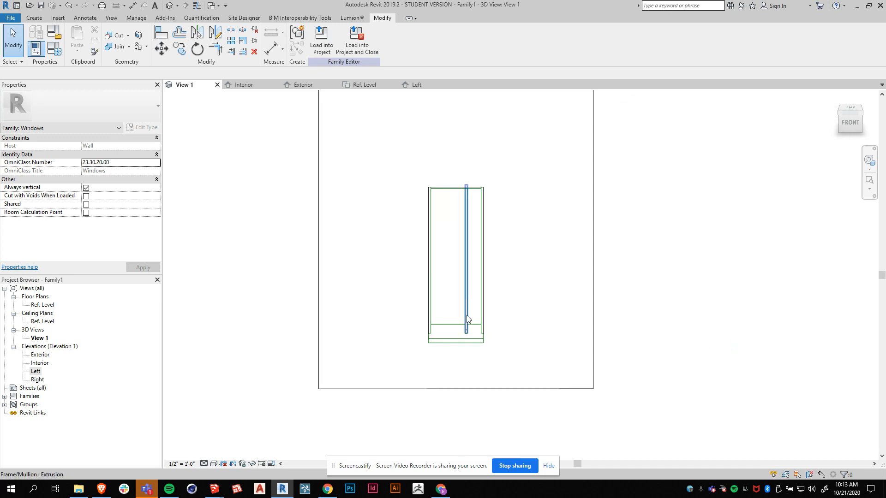
Step: Orbit around the window in 3D, and switch to the Parametric Windows model in SketchUp to view the reference window's frame layout
{"action": "middle_click_drag", "start_coordinate": [637, 373], "coordinate": [537, 310], "text": "shift"}
{"action": "scroll", "coordinate": [474, 195], "scroll_direction": "up", "scroll_amount": 2}
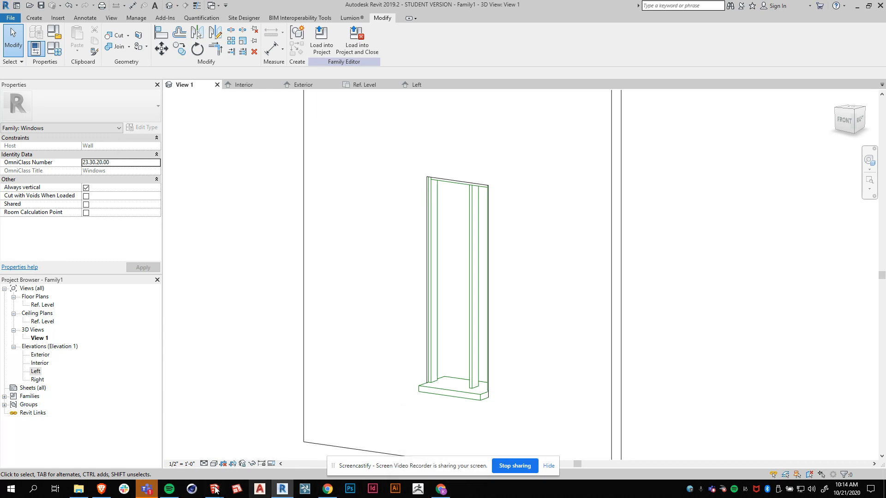
{"action": "mouse_move", "coordinate": [215, 489]}
{"action": "left_click", "coordinate": [203, 441]}
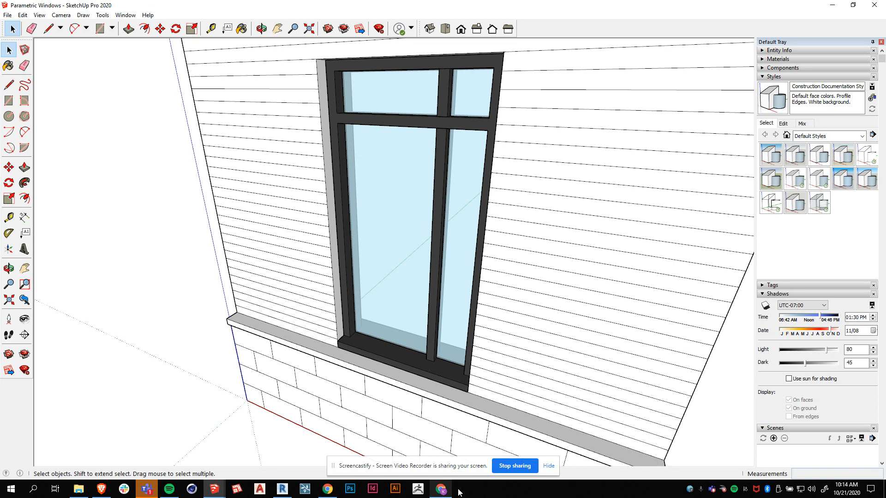
{"action": "left_click", "coordinate": [441, 491]}
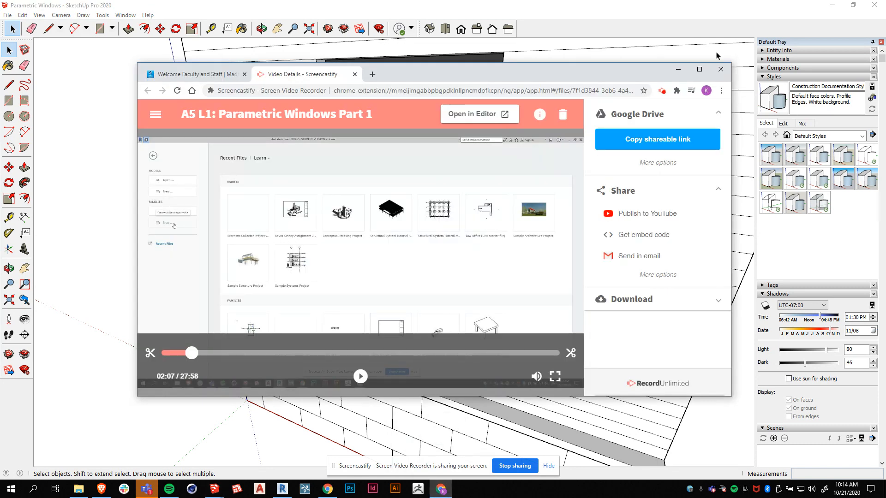
{"action": "mouse_move", "coordinate": [645, 74]}
{"action": "left_mouse_down"}
{"action": "mouse_move", "coordinate": [642, 85]}
{"action": "mouse_move", "coordinate": [630, 71]}
{"action": "left_mouse_up"}
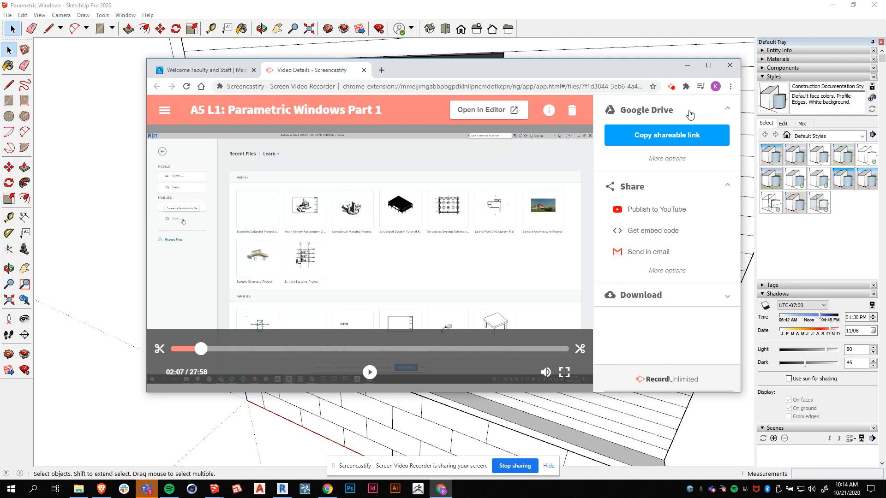
{"action": "left_click", "coordinate": [671, 88]}
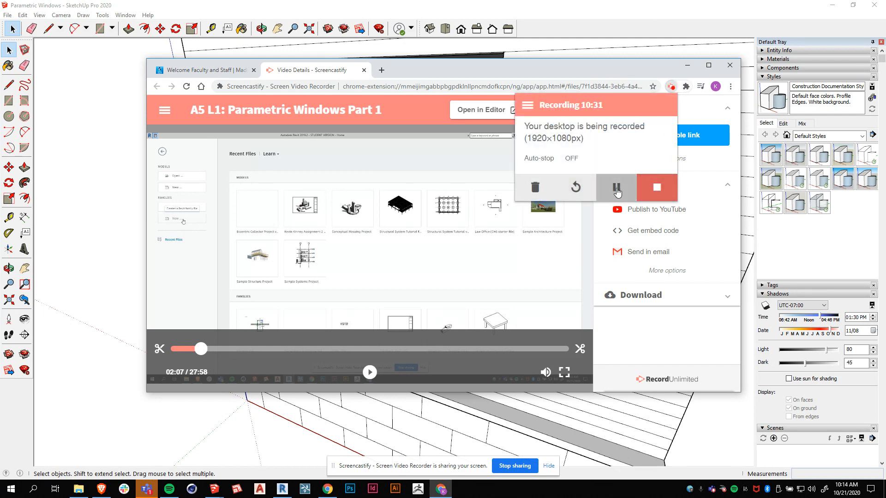
{"action": "left_click", "coordinate": [618, 189]}
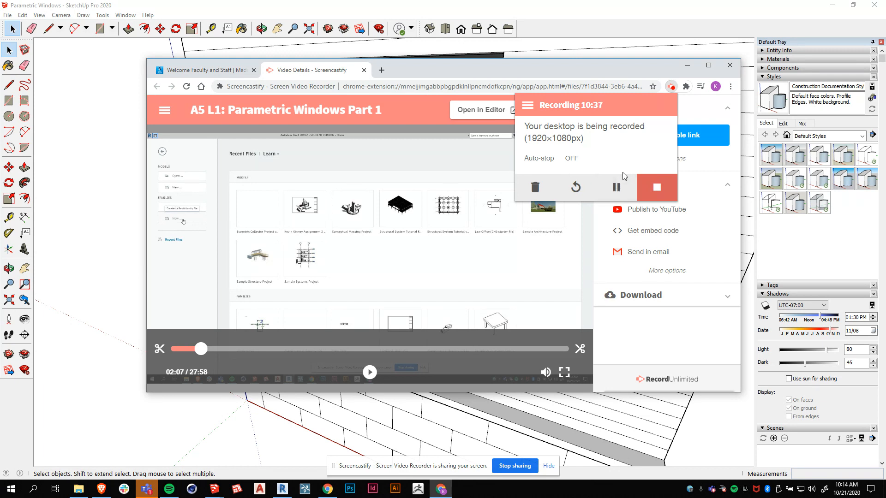
{"action": "left_click", "coordinate": [617, 187]}
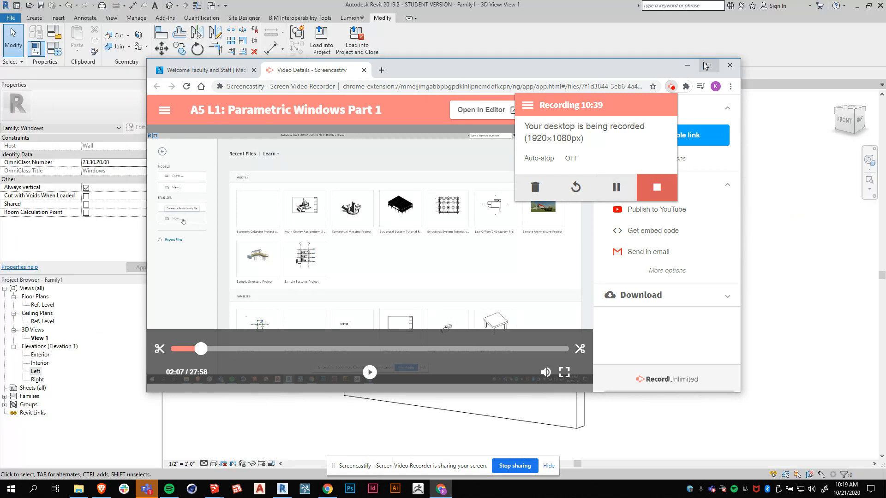
{"action": "left_click", "coordinate": [688, 65]}
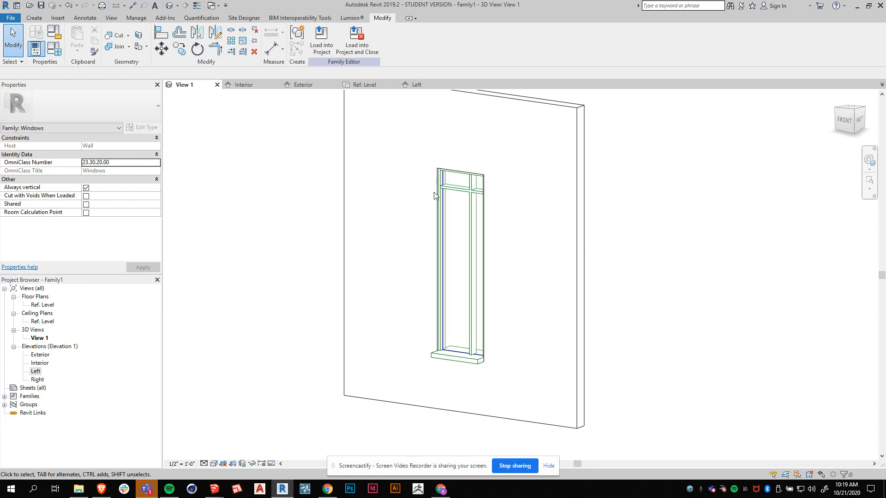
Step: In the Exterior elevation, select the two horizontal reference planes of the frame member below the top frame
{"action": "left_click", "coordinate": [303, 85]}
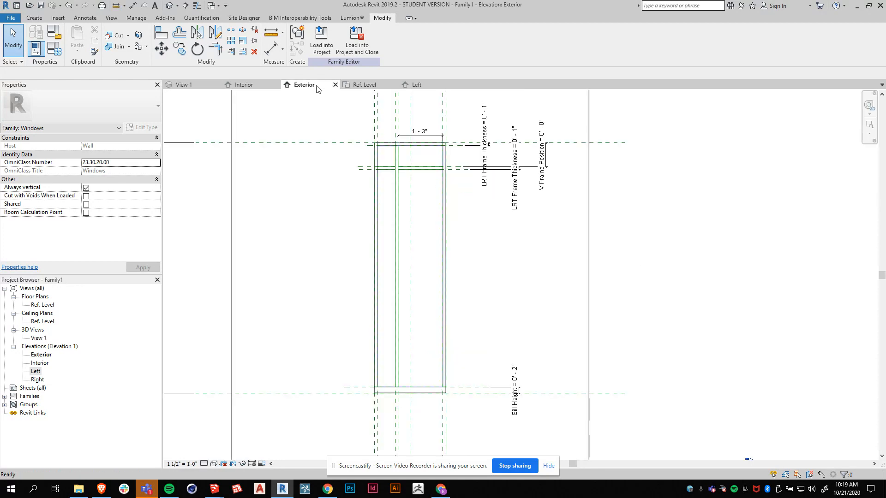
{"action": "scroll", "coordinate": [378, 175], "scroll_direction": "up", "scroll_amount": 2}
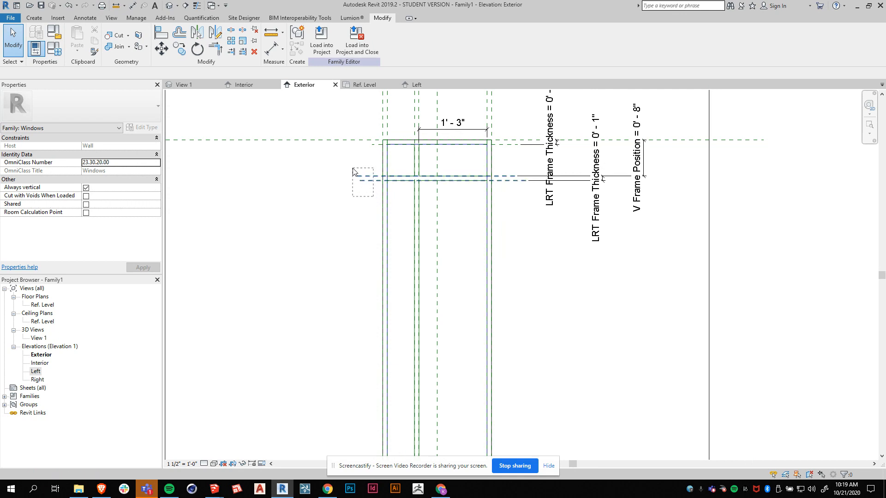
{"action": "left_click", "coordinate": [362, 177]}
{"action": "scroll", "coordinate": [479, 259], "scroll_direction": "down", "scroll_amount": 1}
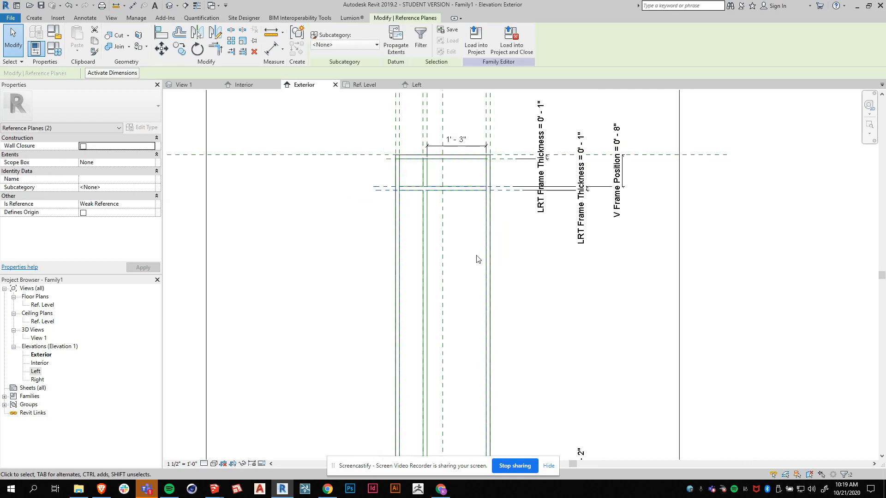
{"action": "scroll", "coordinate": [551, 254], "scroll_direction": "up", "scroll_amount": 2}
{"action": "left_click", "coordinate": [229, 239]}
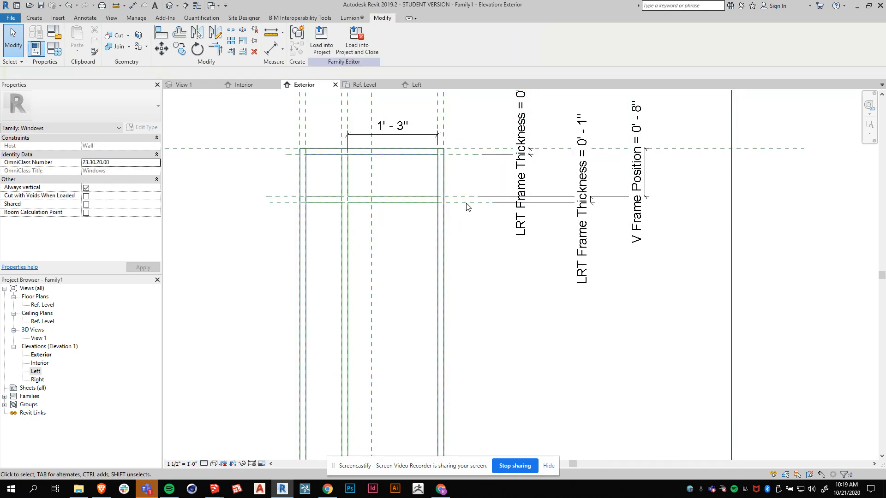
{"action": "left_click", "coordinate": [624, 201]}
{"action": "scroll", "coordinate": [624, 201], "scroll_direction": "down", "scroll_amount": 2}
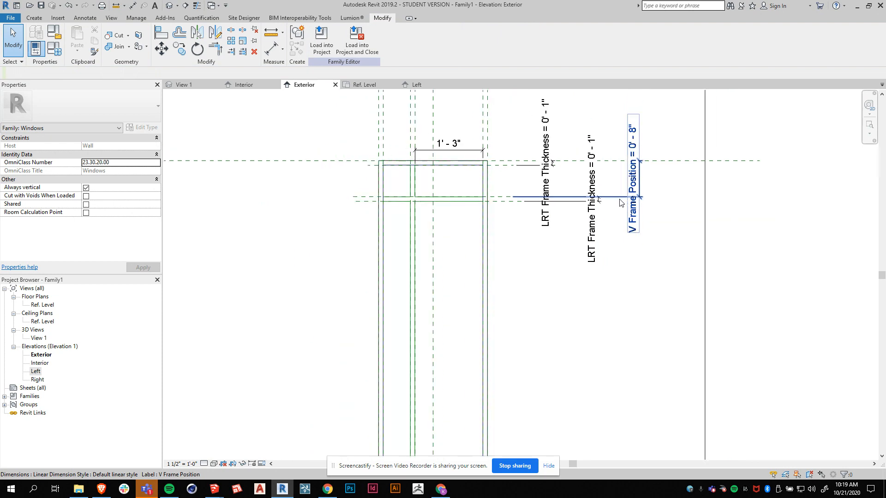
{"action": "left_click", "coordinate": [415, 217]}
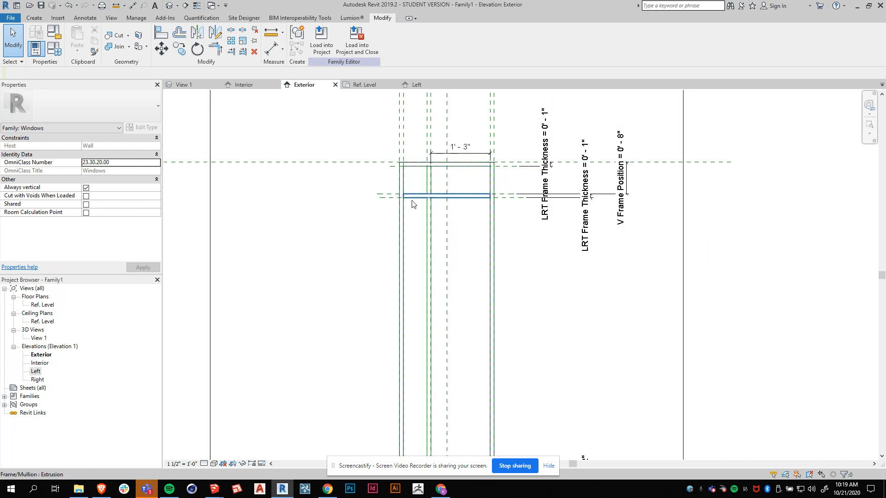
{"action": "scroll", "coordinate": [408, 203], "scroll_direction": "down", "scroll_amount": 2}
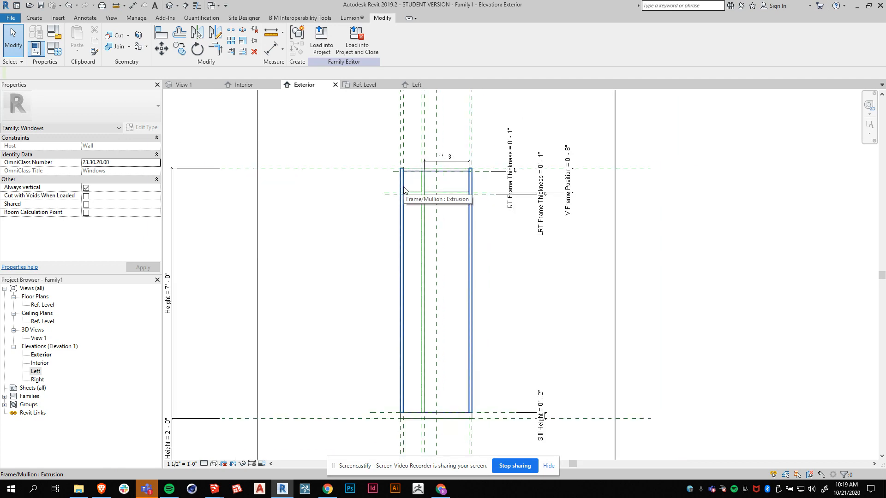
Step: In the Ref. Level plan, extend the ends of the glass thickness reference planes to the right-hand frame member
{"action": "left_click", "coordinate": [365, 85]}
{"action": "scroll", "coordinate": [333, 215], "scroll_direction": "down", "scroll_amount": 3}
{"action": "scroll", "coordinate": [334, 215], "scroll_direction": "up", "scroll_amount": 3}
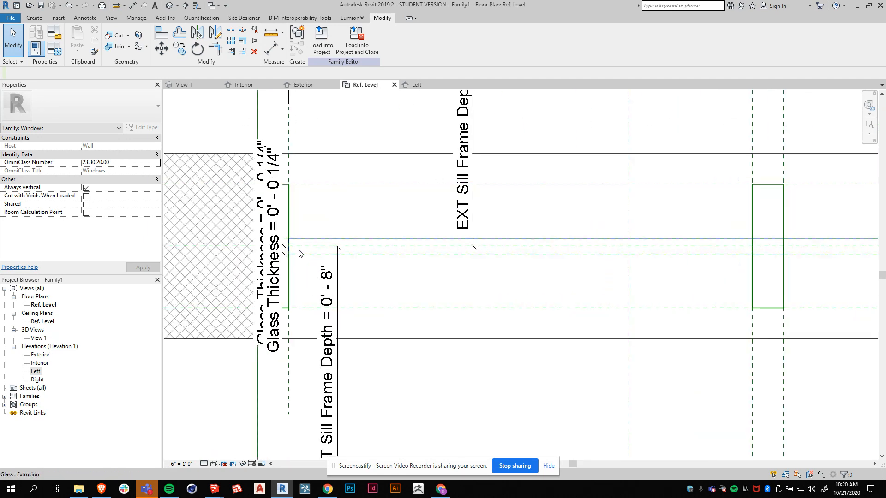
{"action": "left_click", "coordinate": [286, 241]}
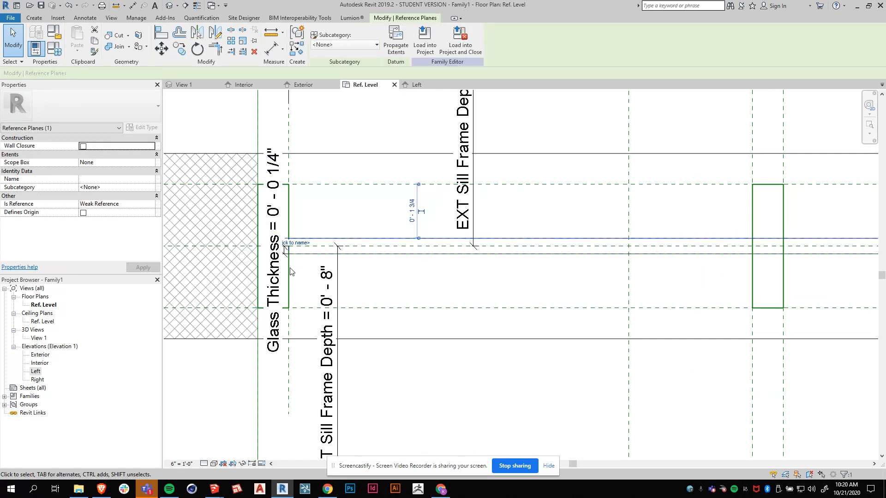
{"action": "scroll", "coordinate": [286, 241], "scroll_direction": "down", "scroll_amount": 3}
{"action": "mouse_move", "coordinate": [555, 239]}
{"action": "left_mouse_down"}
{"action": "mouse_move", "coordinate": [528, 257]}
{"action": "mouse_move", "coordinate": [585, 254]}
{"action": "left_mouse_up"}
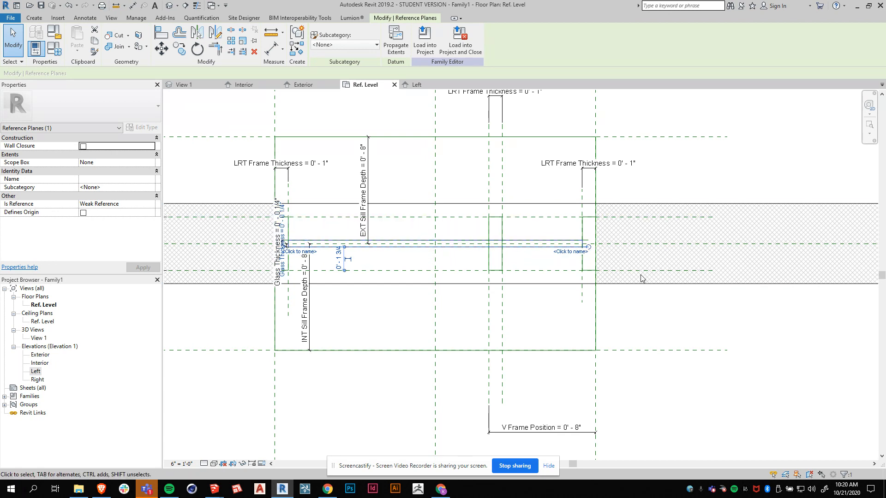
{"action": "scroll", "coordinate": [447, 237], "scroll_direction": "down", "scroll_amount": 2}
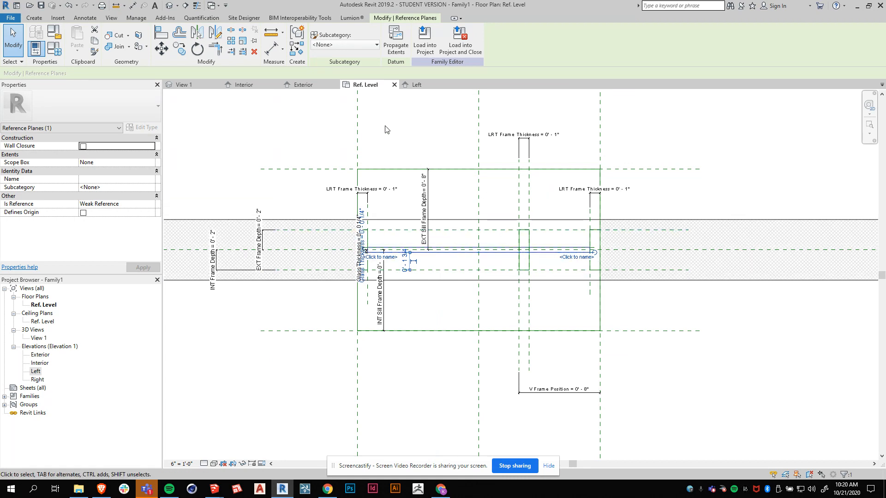
Step: In the View 1 3D view, join the top frame's geometry with the vertical and horizontal frame members
{"action": "left_click", "coordinate": [198, 85]}
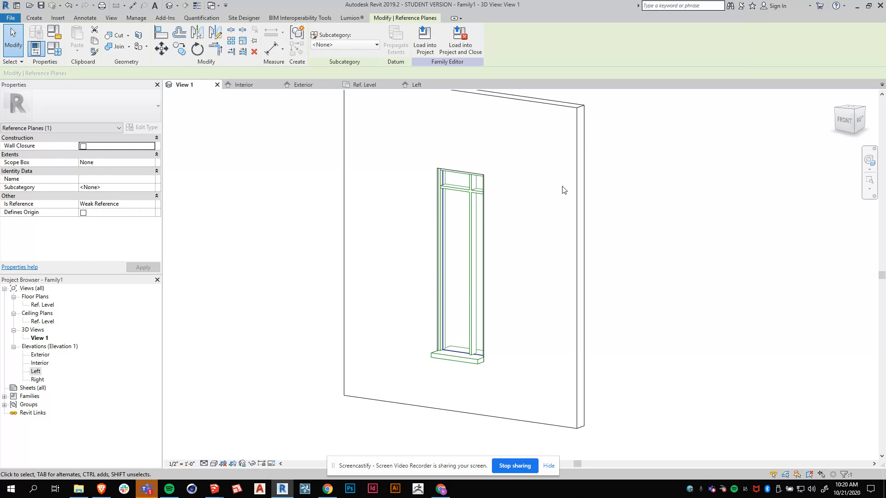
{"action": "scroll", "coordinate": [489, 181], "scroll_direction": "up", "scroll_amount": 4}
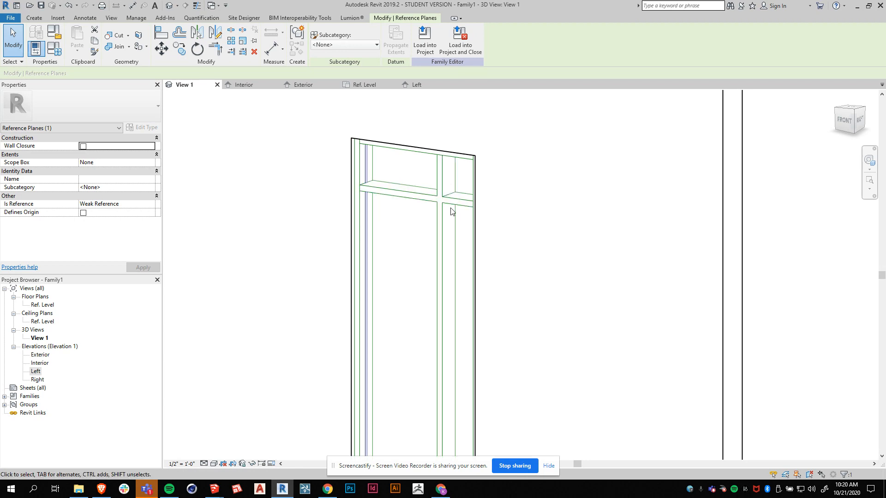
{"action": "left_click", "coordinate": [110, 47]}
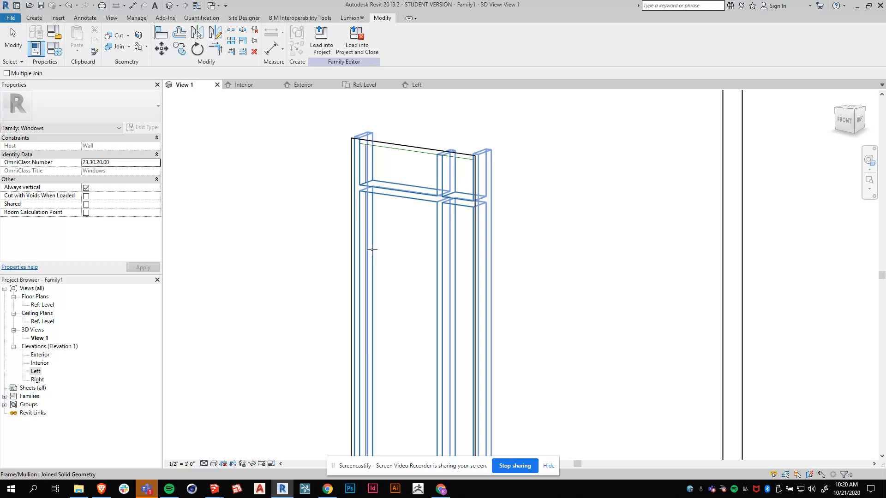
{"action": "scroll", "coordinate": [540, 136], "scroll_direction": "down", "scroll_amount": 3}
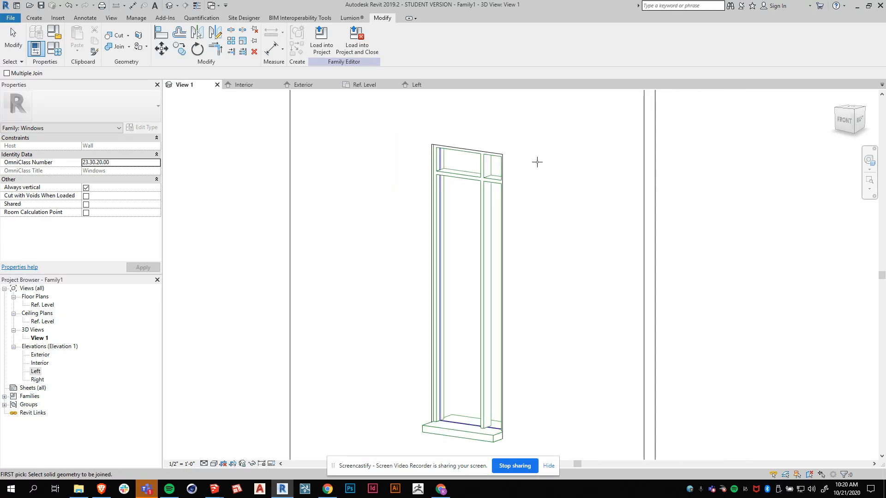
{"action": "scroll", "coordinate": [538, 162], "scroll_direction": "down", "scroll_amount": 1}
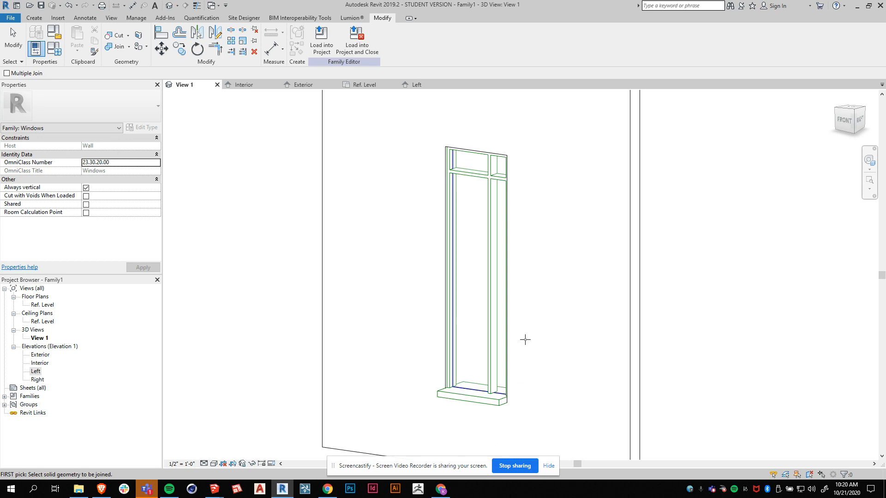
{"action": "scroll", "coordinate": [540, 247], "scroll_direction": "up", "scroll_amount": 1}
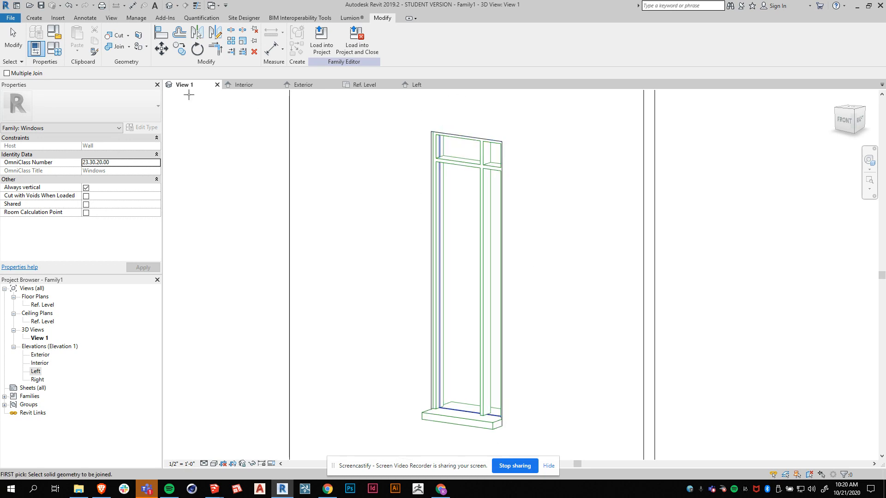
Step: Set the LRT Frame Thickness parameter to 0' 2", apply it, and inspect the updated window in 3D
{"action": "left_click", "coordinate": [54, 33]}
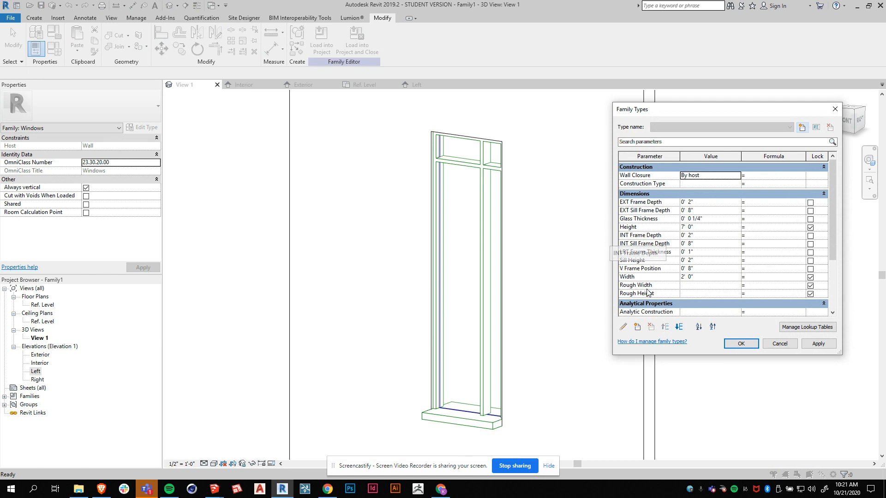
{"action": "left_click", "coordinate": [710, 252]}
{"action": "double_click", "coordinate": [710, 252]}
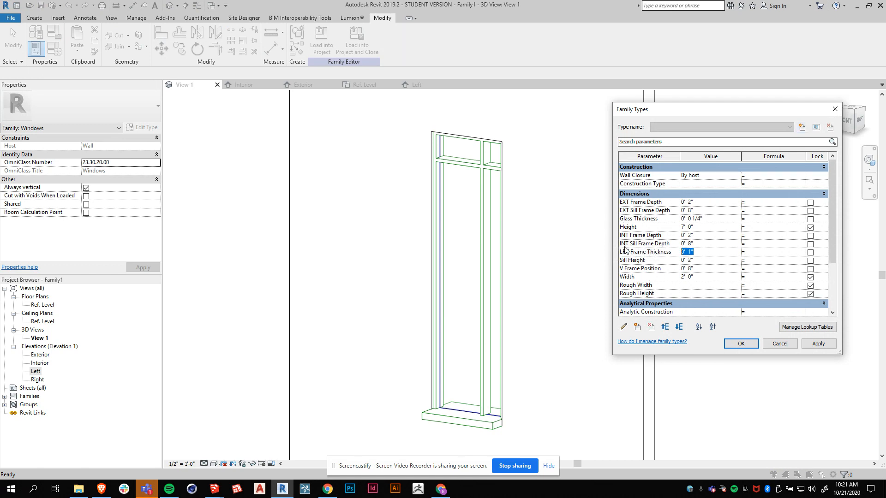
{"action": "type", "text": "2"}
{"action": "left_click", "coordinate": [813, 345]}
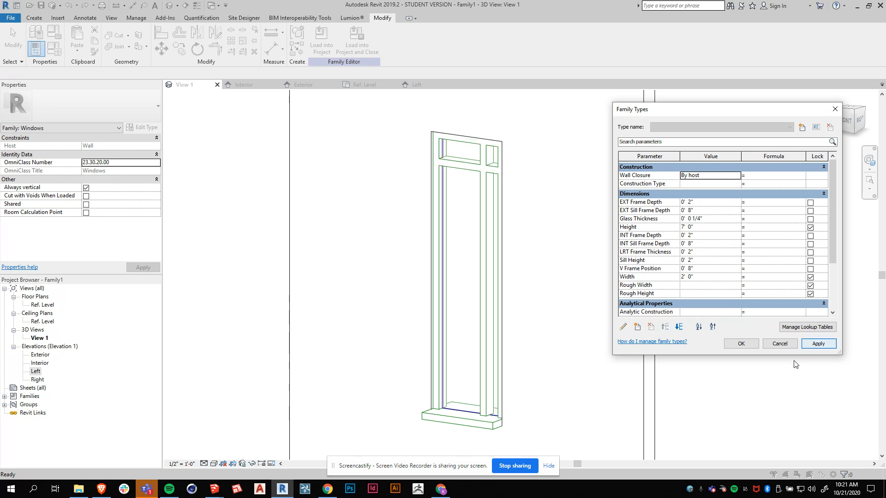
{"action": "left_click", "coordinate": [741, 344]}
{"action": "scroll", "coordinate": [543, 265], "scroll_direction": "down", "scroll_amount": 3}
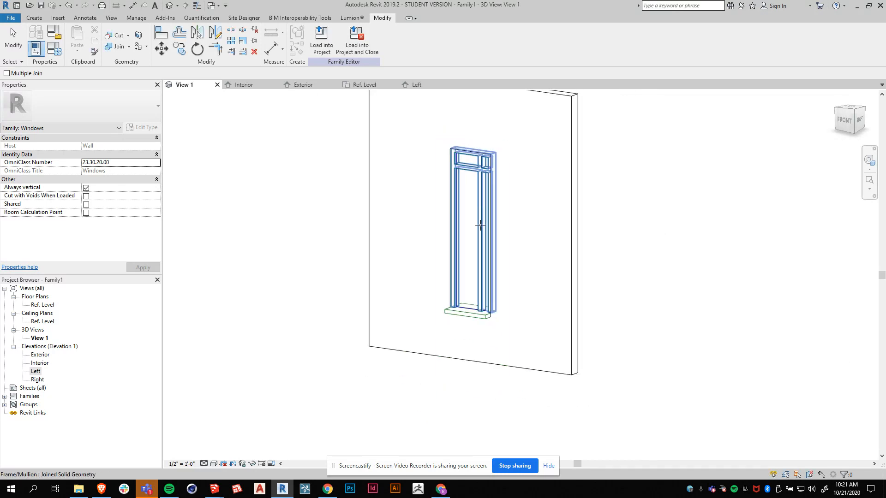
{"action": "middle_click_drag", "start_coordinate": [625, 253], "coordinate": [615, 309], "text": "shift"}
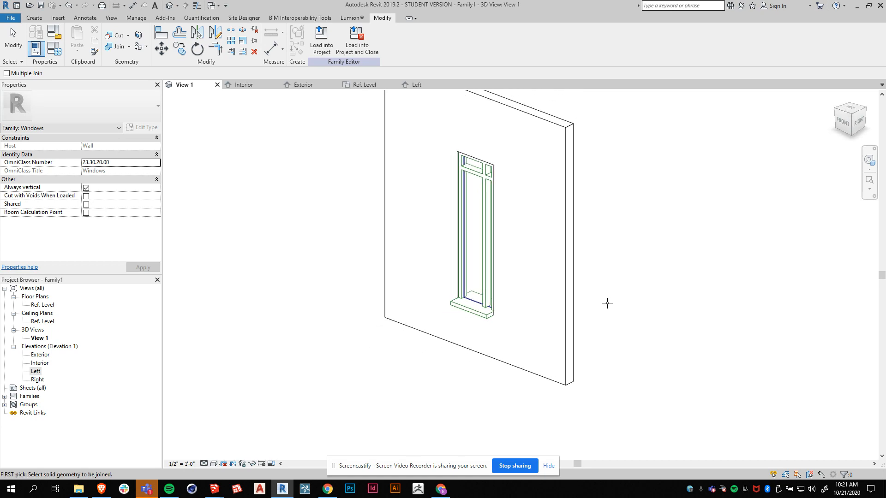
Step: Close the Interior, Exterior, Ref. Level and Left views, keeping only the View 1 3D view open
{"action": "left_click", "coordinate": [276, 84]}
{"action": "left_click", "coordinate": [276, 84]}
{"action": "left_click", "coordinate": [276, 85]}
{"action": "left_click", "coordinate": [276, 85]}
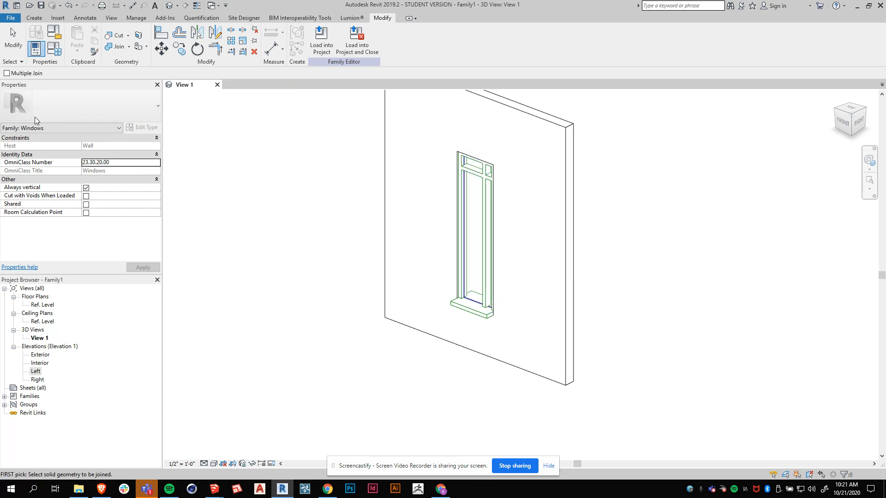
Step: Start saving the model as a family file and browse to the Advanced Revit folder in Fall 2020 on the Desktop
{"action": "left_click", "coordinate": [10, 17]}
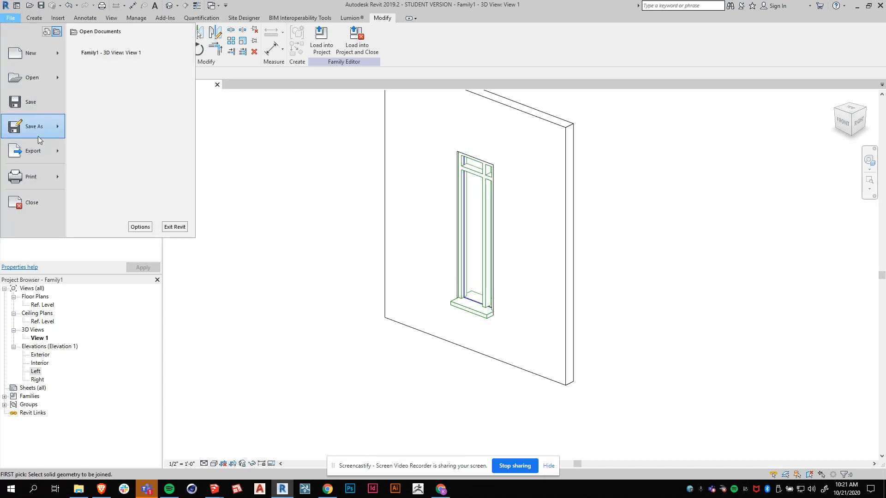
{"action": "mouse_move", "coordinate": [39, 139]}
{"action": "left_click", "coordinate": [97, 121]}
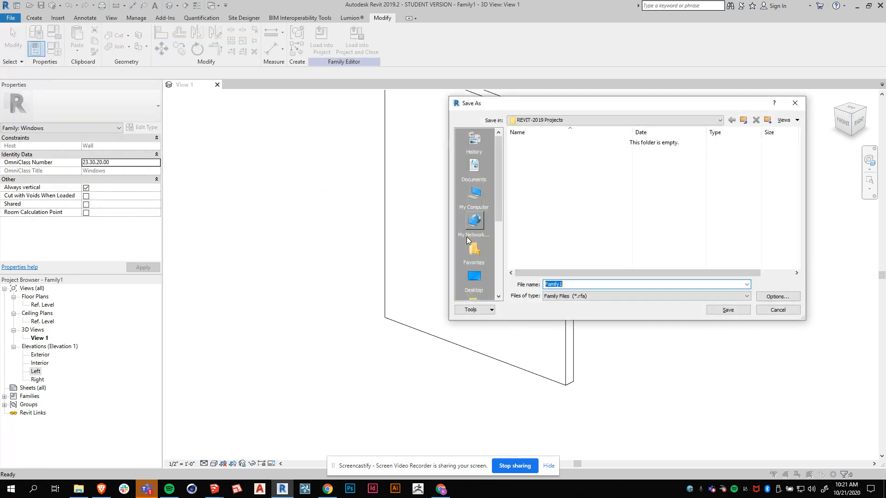
{"action": "left_click", "coordinate": [475, 286]}
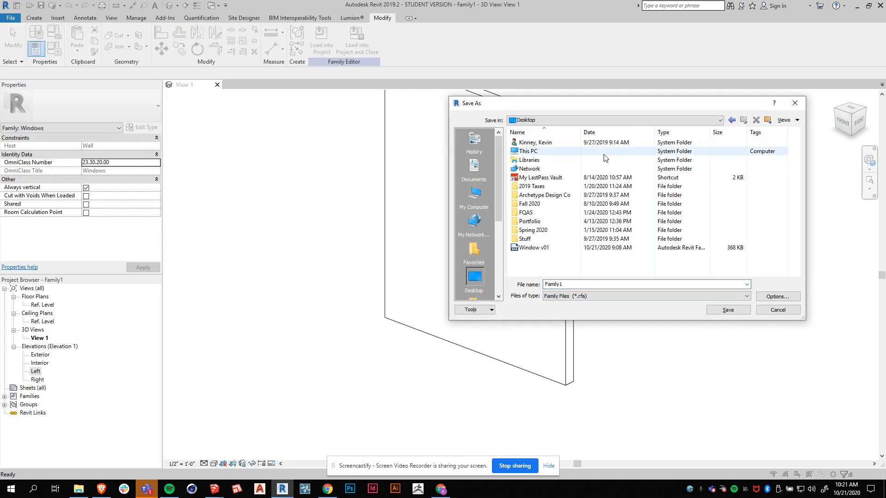
{"action": "left_click", "coordinate": [534, 229]}
{"action": "double_click", "coordinate": [539, 204]}
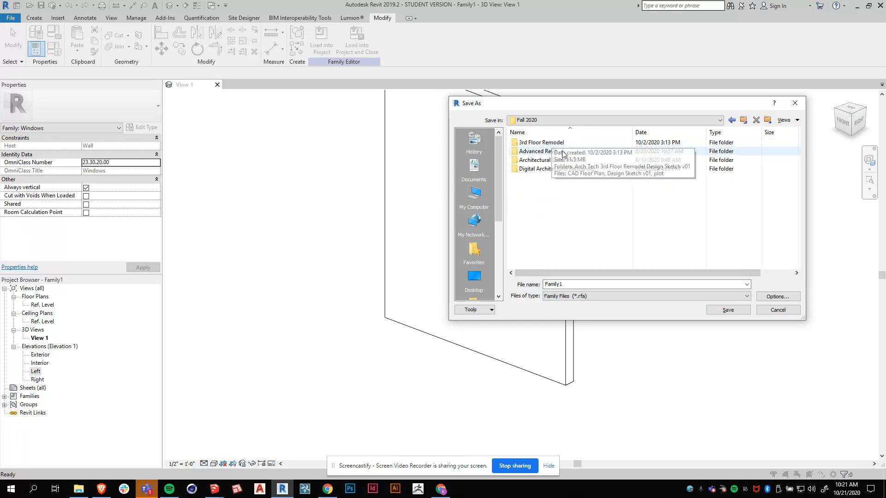
{"action": "double_click", "coordinate": [544, 151]}
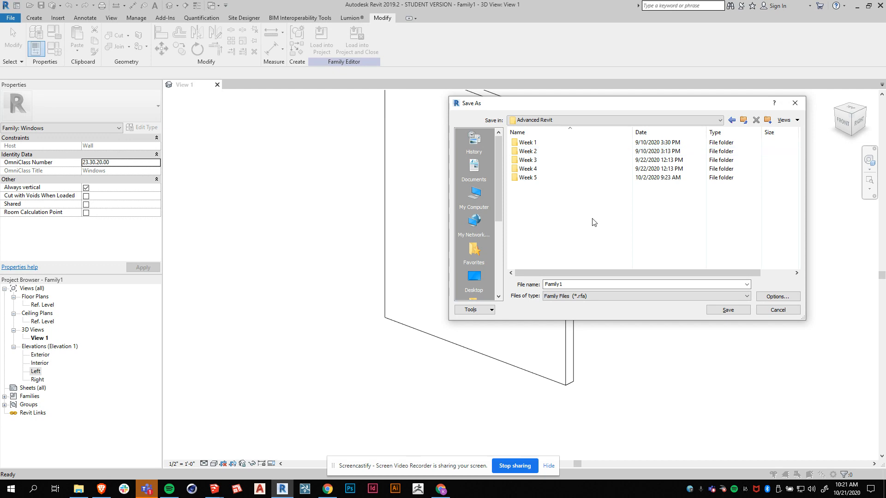
Step: Create a new folder named Week 8 inside the Advanced Revit folder
{"action": "right_click", "coordinate": [537, 213]}
{"action": "mouse_move", "coordinate": [472, 304]}
{"action": "left_click", "coordinate": [549, 308]}
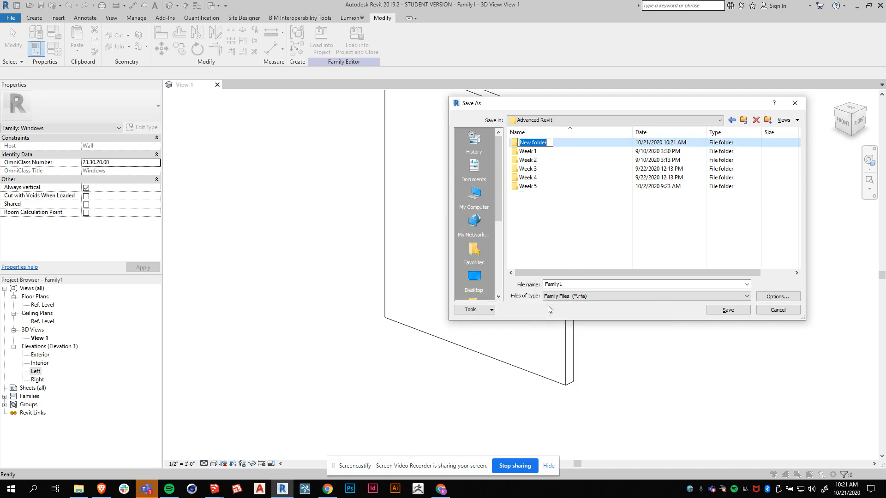
{"action": "type", "text": "Week 8"}
{"action": "left_click", "coordinate": [527, 143]}
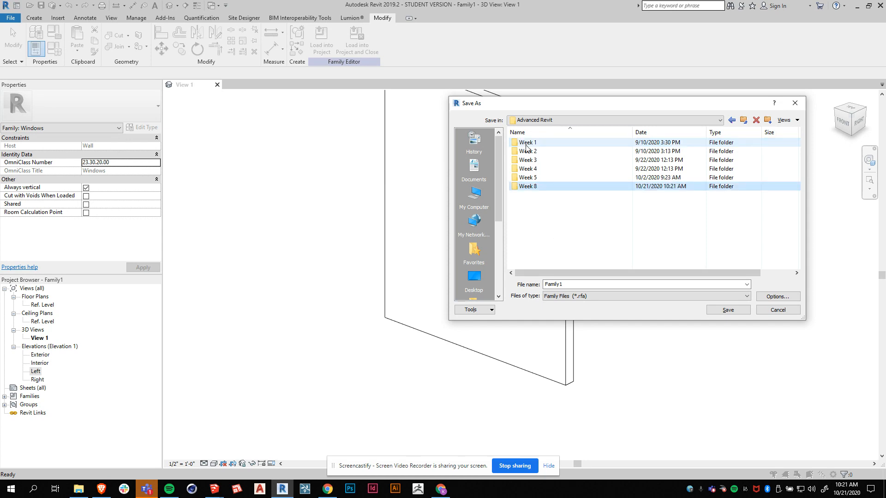
Step: Save the family in the Week 8 folder under the name KK Custom Window v01
{"action": "double_click", "coordinate": [529, 144]}
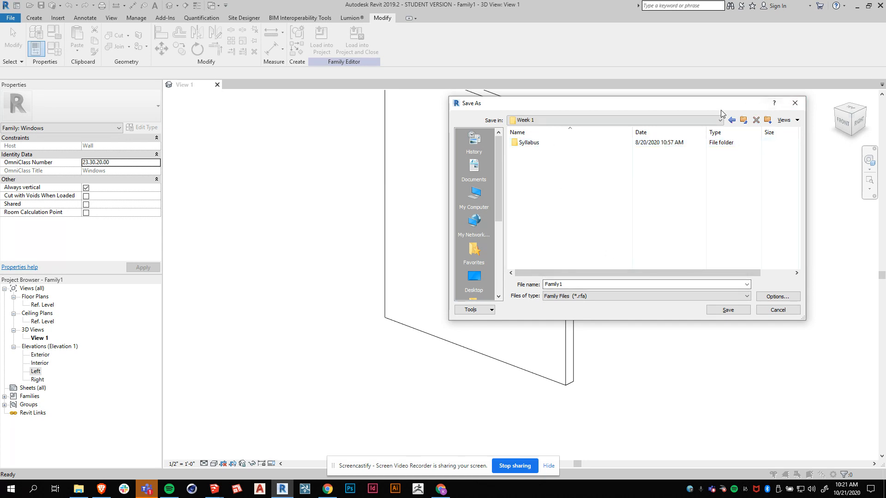
{"action": "left_click", "coordinate": [744, 120]}
{"action": "double_click", "coordinate": [544, 214]}
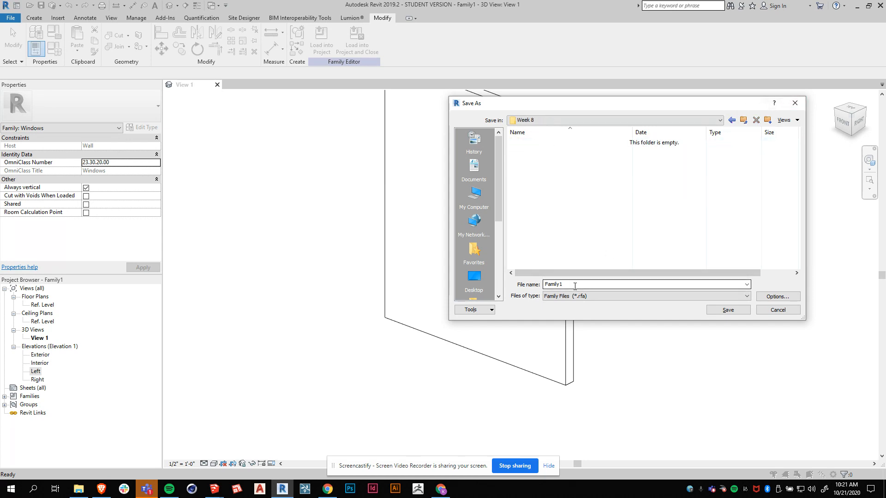
{"action": "type", "text": "Custom Window"}
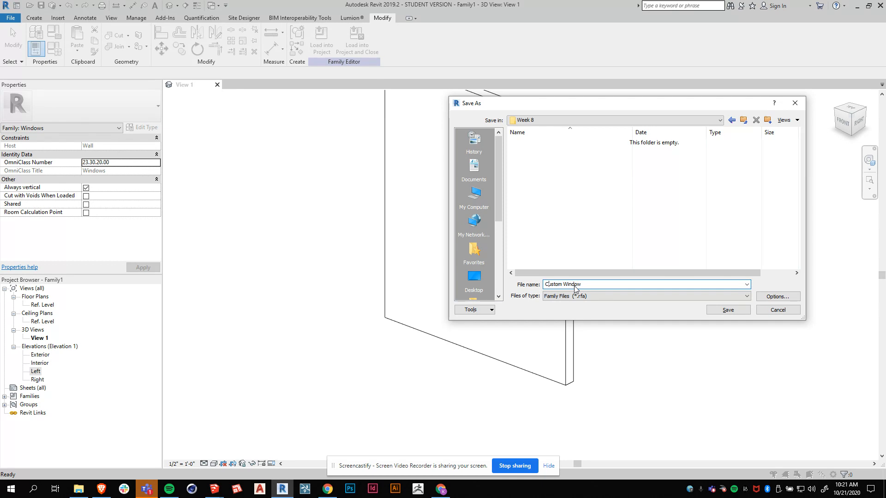
{"action": "type", "text": "K "}
{"action": "type", "text": "01"}
{"action": "key", "text": "Return"}
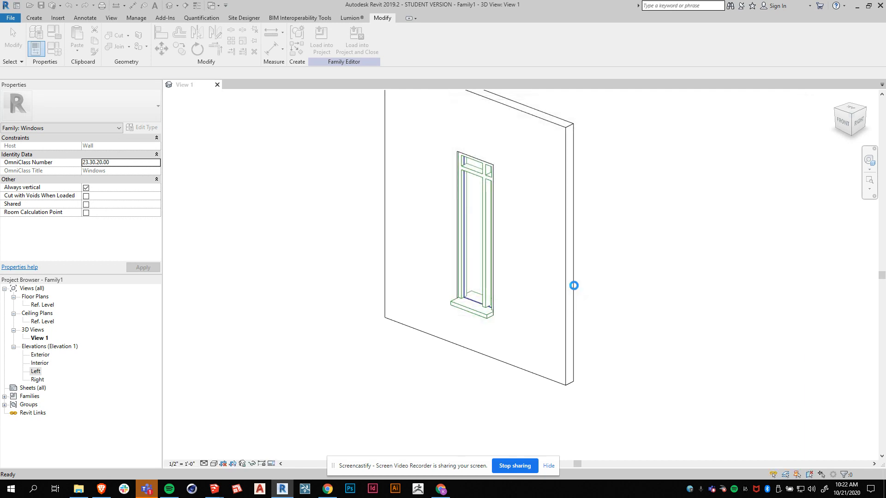
{"action": "scroll", "coordinate": [448, 307], "scroll_direction": "down", "scroll_amount": 1}
{"action": "scroll", "coordinate": [482, 176], "scroll_direction": "up", "scroll_amount": 1}
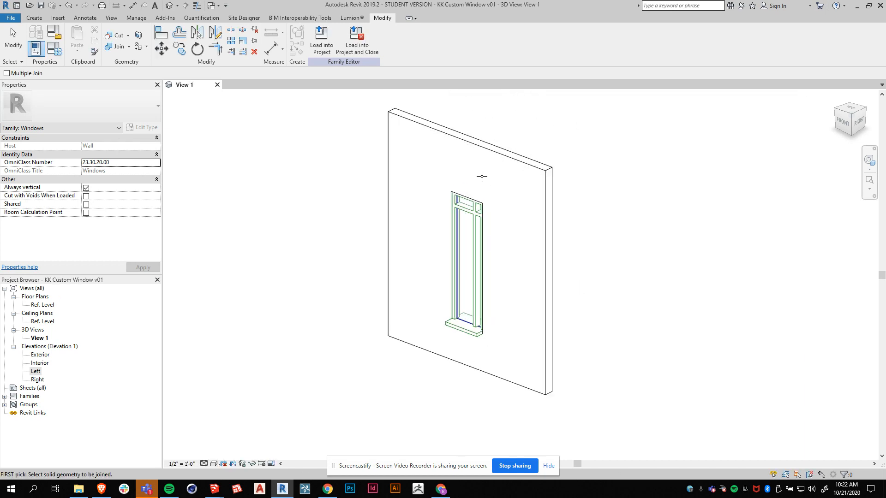
Step: End the active join command and create a new project based on the default.rte template from the US Imperial folder
{"action": "left_click", "coordinate": [14, 41]}
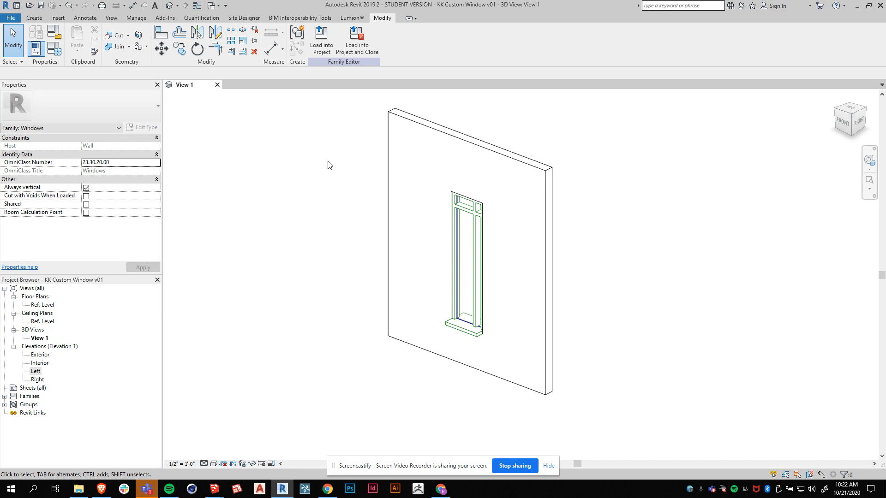
{"action": "left_click", "coordinate": [11, 18]}
{"action": "mouse_move", "coordinate": [61, 57]}
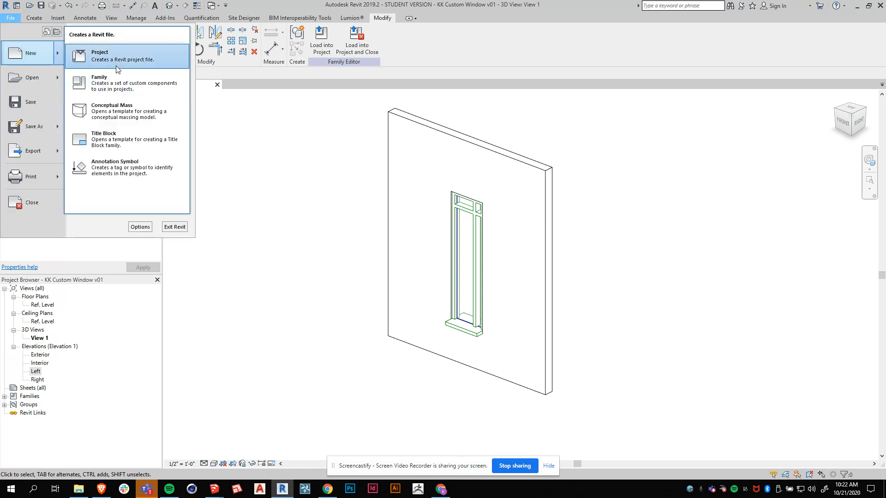
{"action": "left_click", "coordinate": [101, 55]}
{"action": "left_click", "coordinate": [512, 225]}
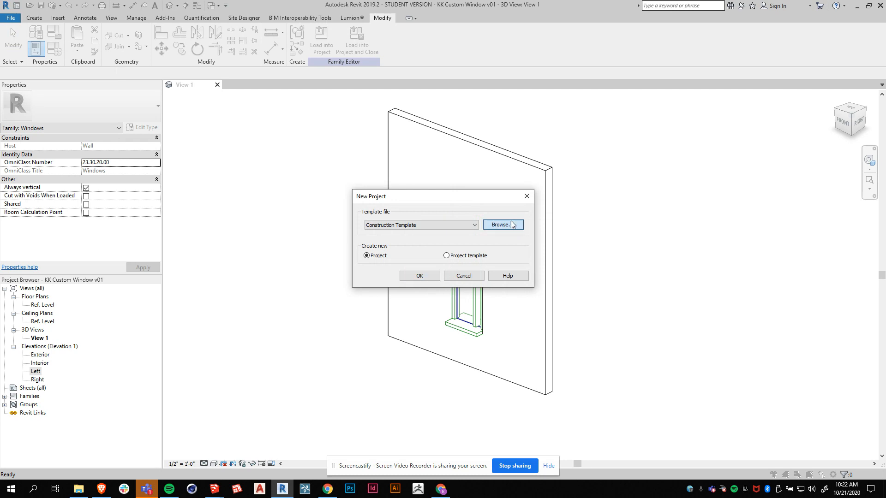
{"action": "left_click", "coordinate": [290, 138]}
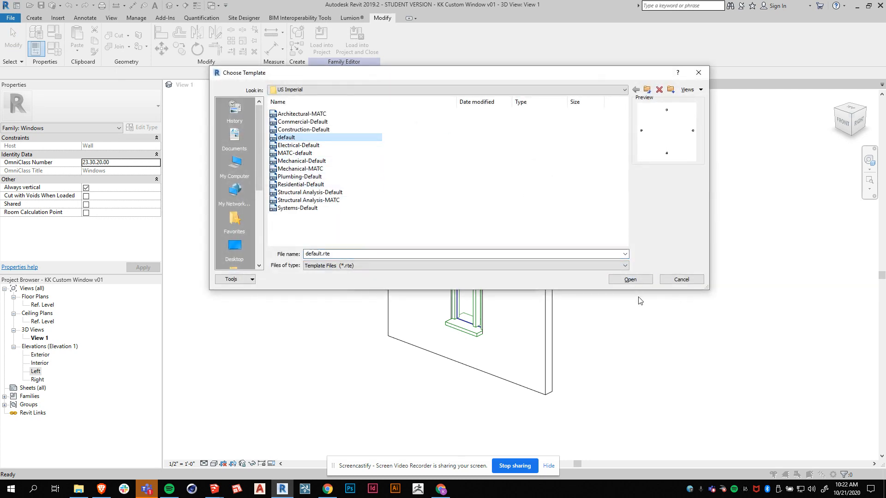
{"action": "left_click", "coordinate": [630, 279]}
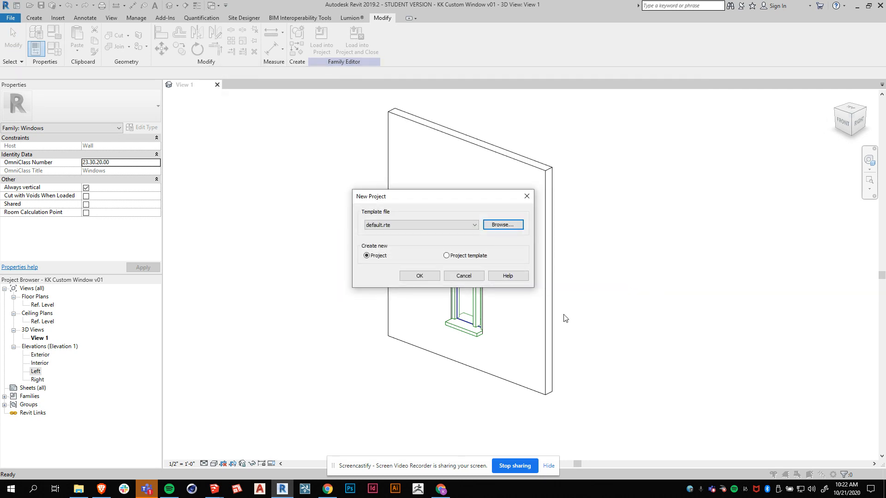
{"action": "left_click", "coordinate": [411, 277]}
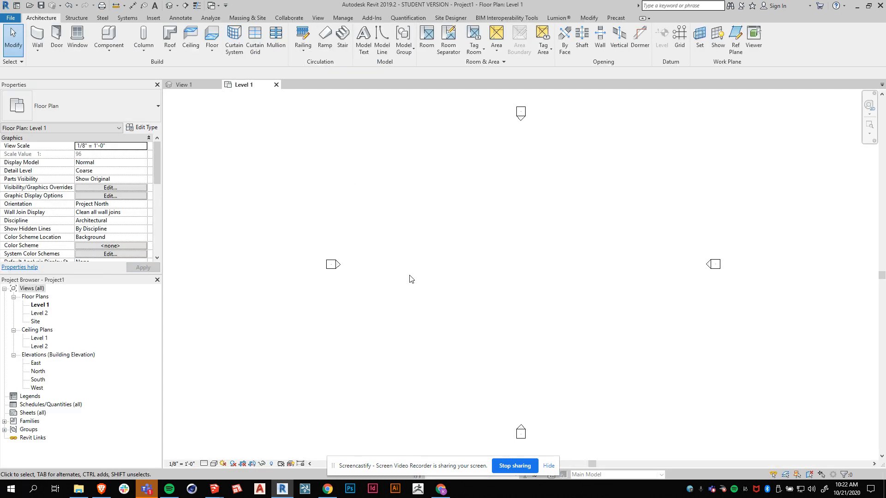
Step: Draw a short horizontal Generic - 8" wall in the middle of the Level 1 floor plan
{"action": "left_click", "coordinate": [37, 35]}
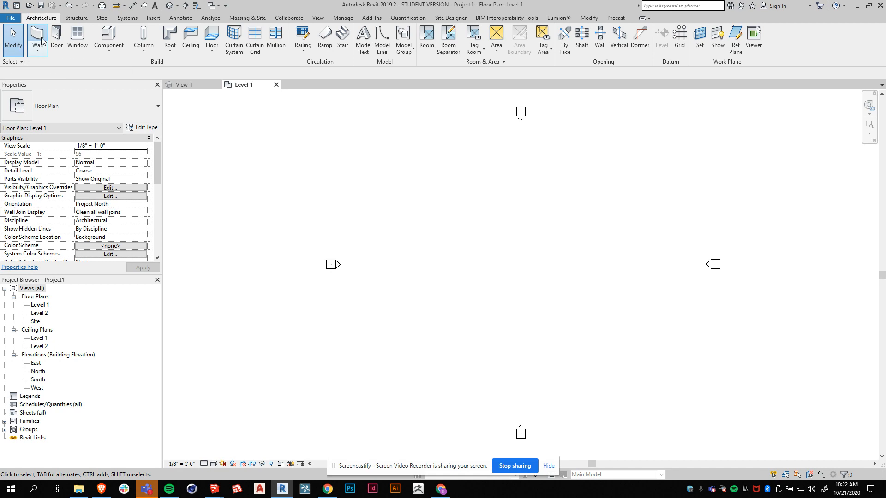
{"action": "left_click", "coordinate": [418, 237]}
{"action": "left_click", "coordinate": [493, 238]}
{"action": "scroll", "coordinate": [460, 257], "scroll_direction": "up", "scroll_amount": 2}
{"action": "key", "text": "Escape"}
{"action": "key", "text": "Escape"}
{"action": "left_click", "coordinate": [524, 219]}
{"action": "left_click_drag", "start_coordinate": [526, 219], "coordinate": [424, 218]}
{"action": "scroll", "coordinate": [402, 213], "scroll_direction": "up", "scroll_amount": 2}
{"action": "scroll", "coordinate": [485, 223], "scroll_direction": "up", "scroll_amount": 1}
{"action": "key", "text": "Escape"}
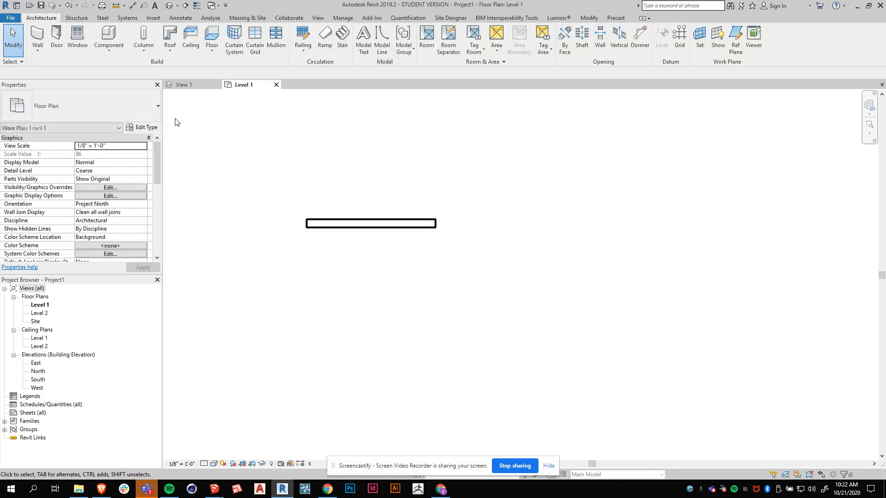
Step: Draw a horizontal Exterior - Brick and CMU on MTL. Stud wall about 13'-1" long, southeast of the generic wall
{"action": "left_click", "coordinate": [40, 43]}
{"action": "left_click", "coordinate": [96, 107]}
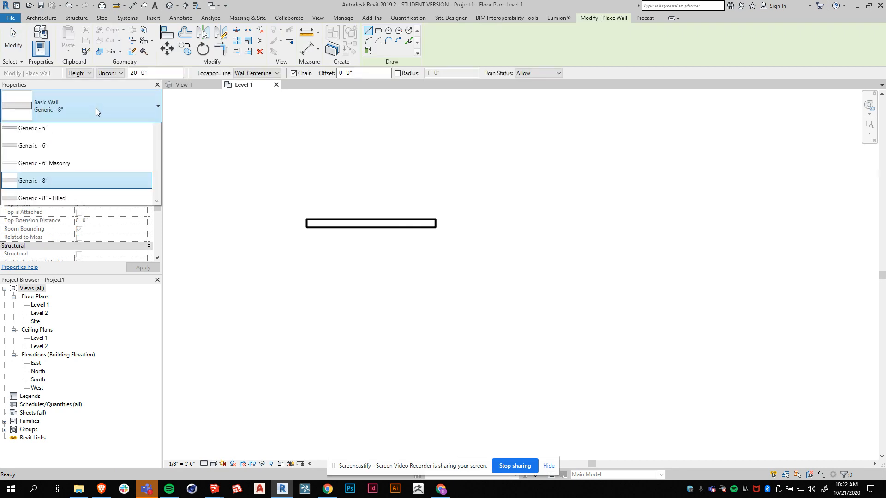
{"action": "left_click", "coordinate": [71, 154]}
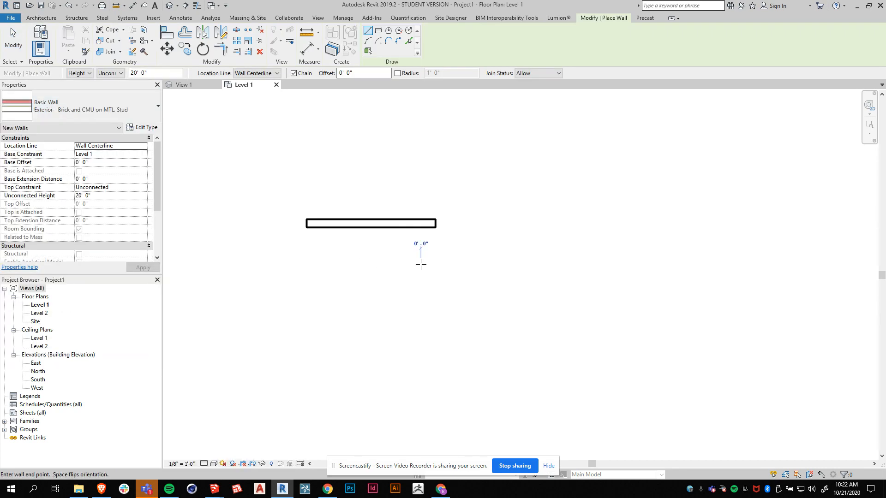
{"action": "left_click", "coordinate": [420, 264]}
{"action": "left_click", "coordinate": [582, 264]}
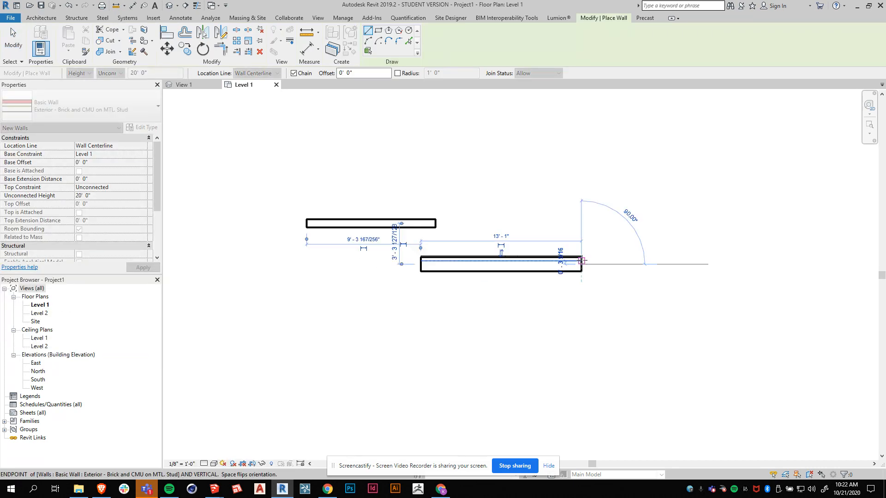
{"action": "key", "text": "Escape"}
{"action": "key", "text": "Escape"}
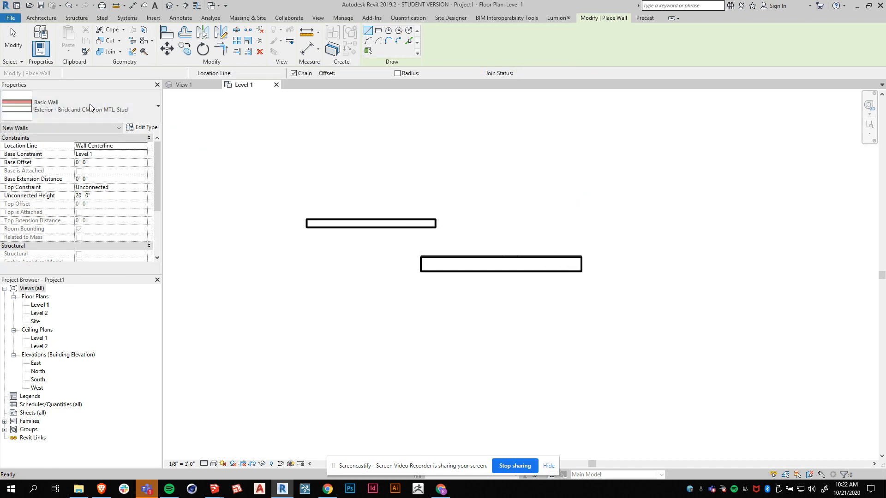
Step: Try to draw a Foundation - 12" Concrete wall southeast of the brick wall
{"action": "left_click", "coordinate": [39, 37]}
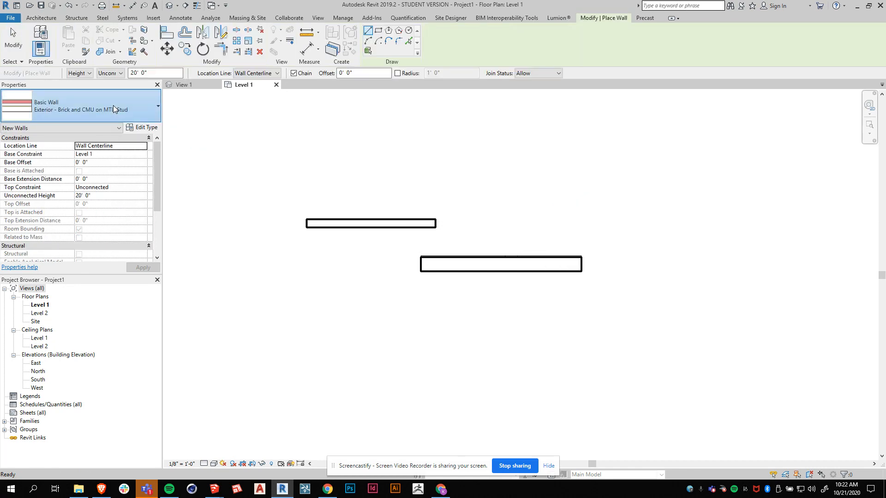
{"action": "left_click", "coordinate": [113, 111]}
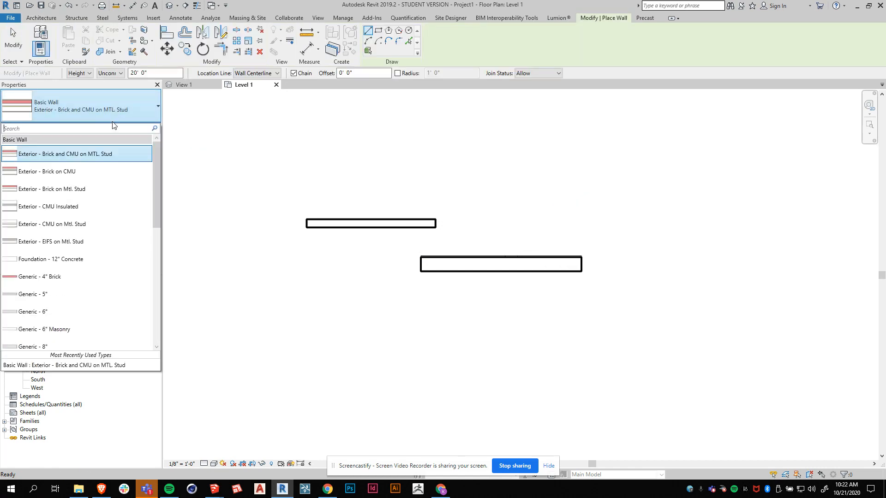
{"action": "left_click", "coordinate": [90, 259]}
{"action": "left_click", "coordinate": [586, 310]}
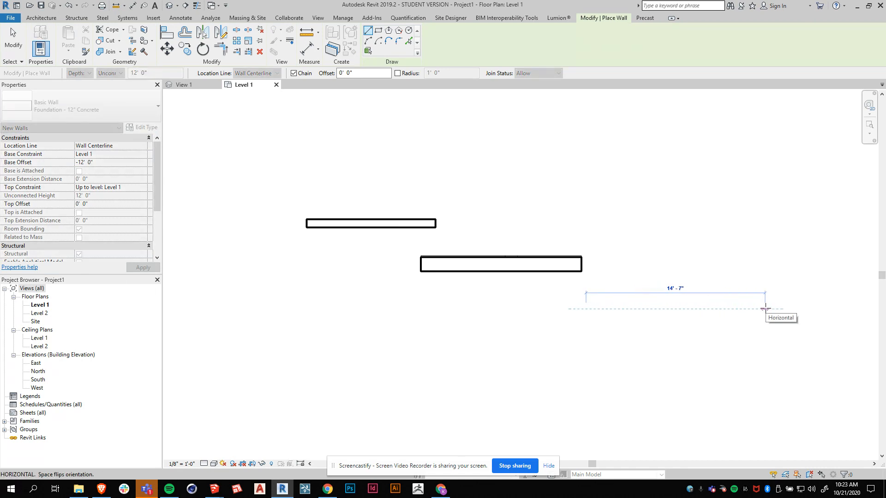
{"action": "key", "text": "Escape"}
Step: Try to set the foundation wall's base offset to 0 and its top constraint to Up to level: Level 2
{"action": "left_click", "coordinate": [122, 164]}
{"action": "left_click", "coordinate": [65, 163]}
{"action": "type", "text": "0"}
{"action": "key", "text": "Return"}
{"action": "left_click", "coordinate": [521, 275]}
{"action": "left_click", "coordinate": [133, 188]}
{"action": "left_click", "coordinate": [143, 188]}
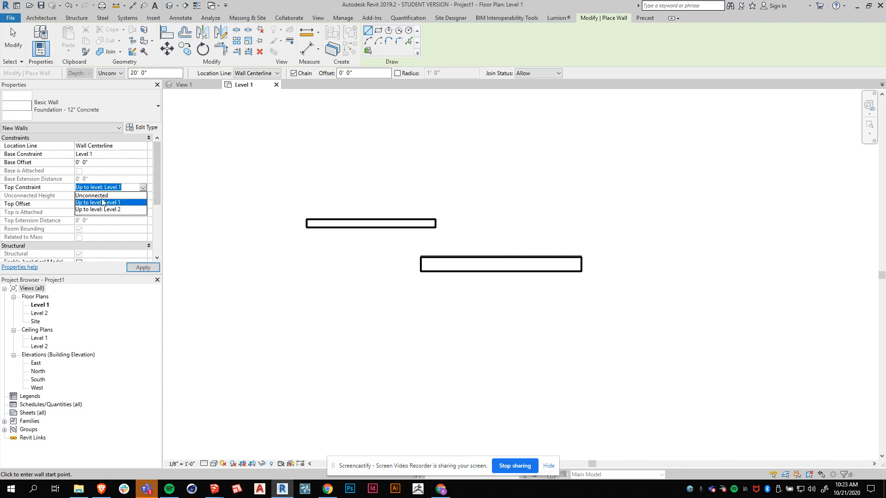
{"action": "left_click", "coordinate": [104, 211]}
{"action": "left_click", "coordinate": [140, 266]}
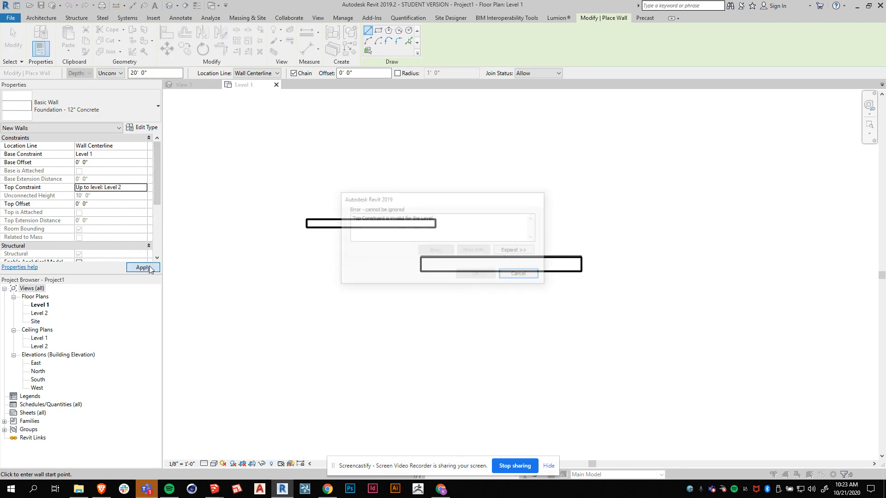
{"action": "left_click", "coordinate": [521, 275]}
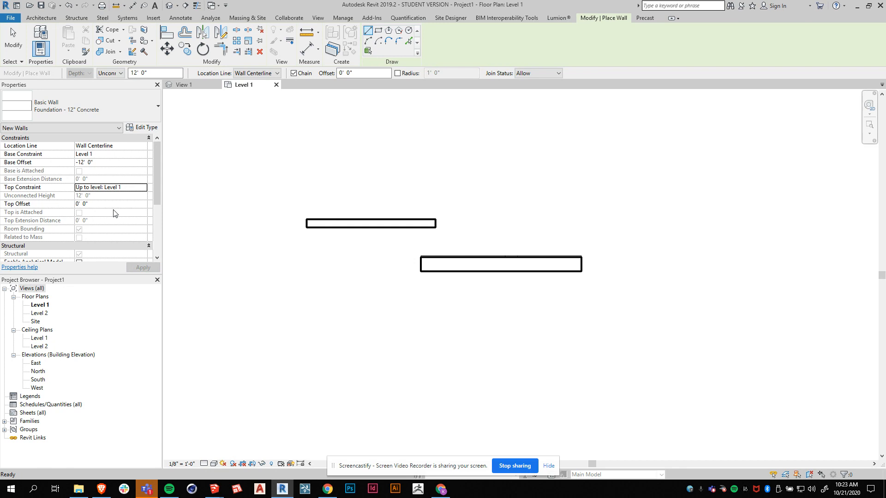
Step: Draw a horizontal Generic - 12" Masonry wall southeast of the brick wall
{"action": "left_click", "coordinate": [56, 106]}
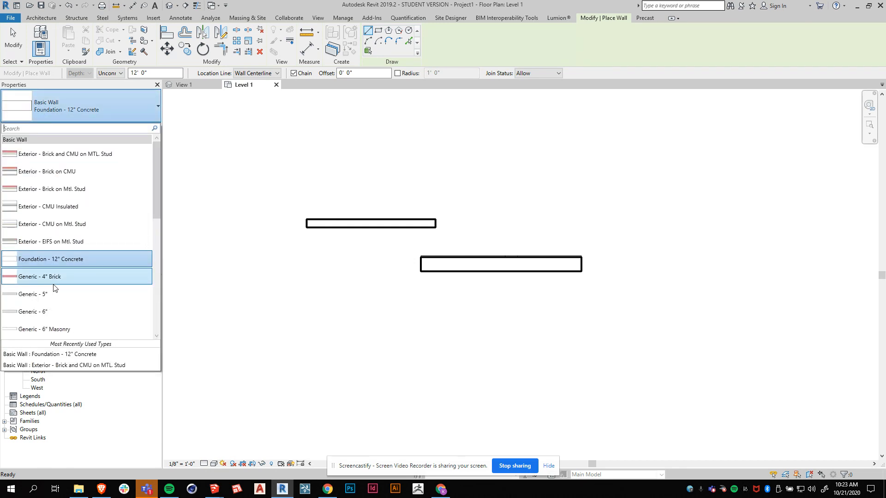
{"action": "scroll", "coordinate": [54, 287], "scroll_direction": "down", "scroll_amount": 2}
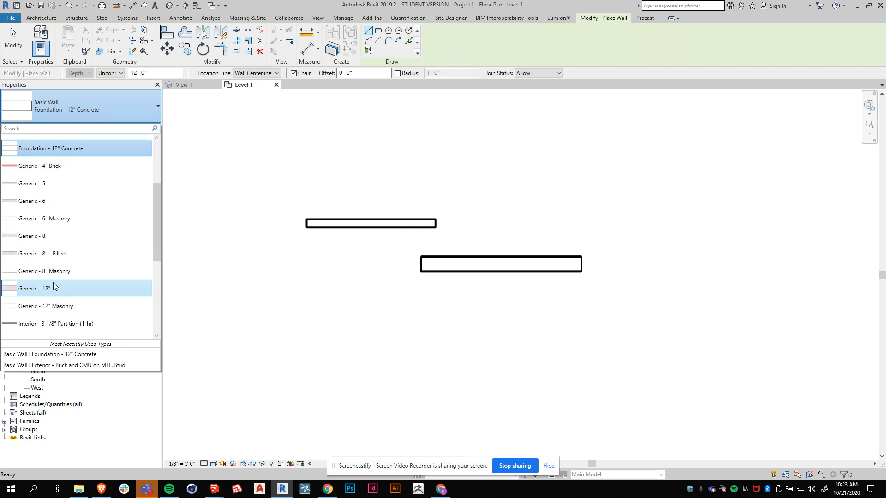
{"action": "left_click", "coordinate": [57, 306]}
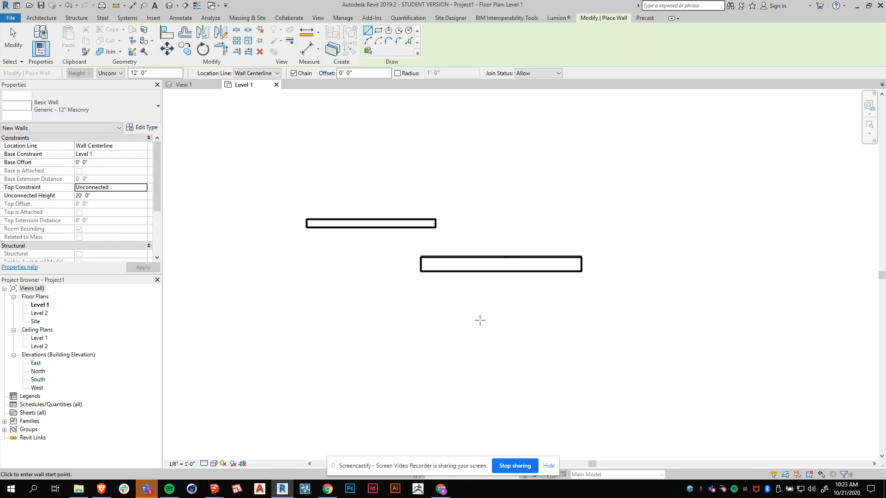
{"action": "left_click", "coordinate": [570, 317]}
{"action": "left_click", "coordinate": [731, 317]}
{"action": "key", "text": "Escape"}
{"action": "key", "text": "Escape"}
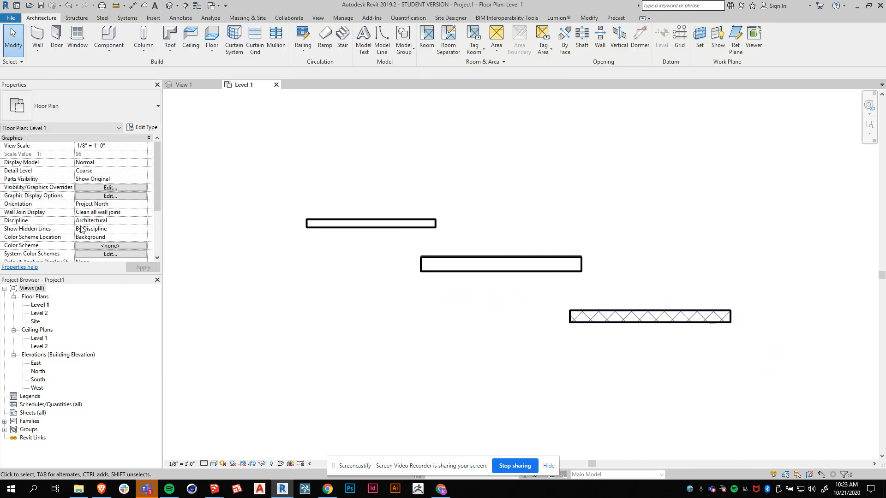
Step: Open the default 3D view and hide the two level planes in it
{"action": "left_click", "coordinate": [170, 6]}
{"action": "left_click_drag", "start_coordinate": [420, 356], "coordinate": [347, 169]}
{"action": "right_click", "coordinate": [379, 220]}
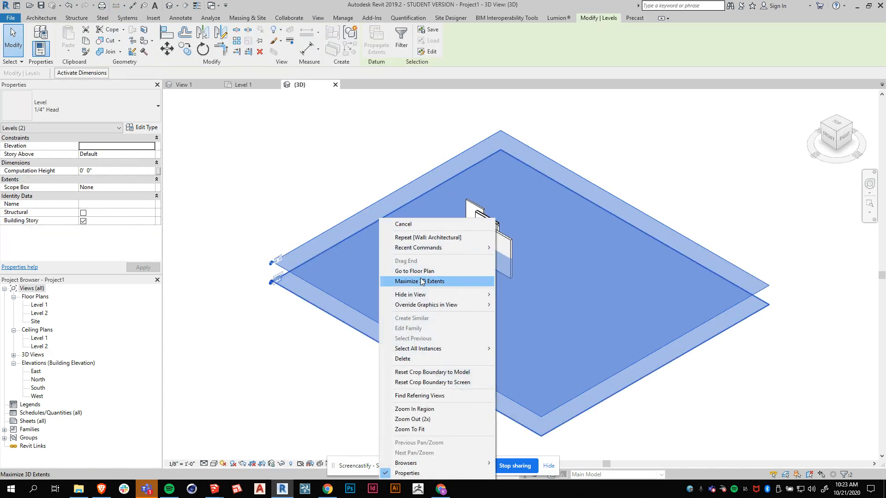
{"action": "mouse_move", "coordinate": [439, 294]}
{"action": "left_click", "coordinate": [520, 294]}
{"action": "scroll", "coordinate": [522, 255], "scroll_direction": "up", "scroll_amount": 6}
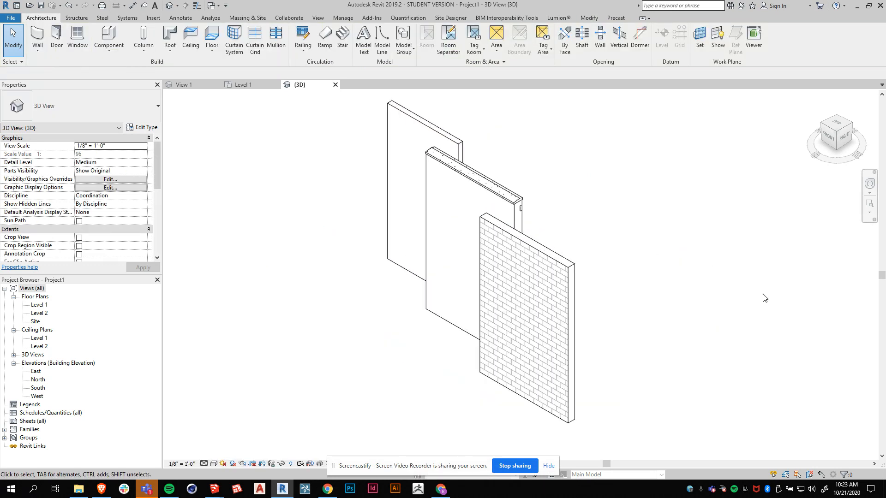
Step: Show the walls from their brick-faced side and set the view's silhouettes to Wide Lines
{"action": "middle_click_drag", "start_coordinate": [606, 224], "coordinate": [457, 398], "text": "shift"}
{"action": "scroll", "coordinate": [517, 295], "scroll_direction": "up", "scroll_amount": 1}
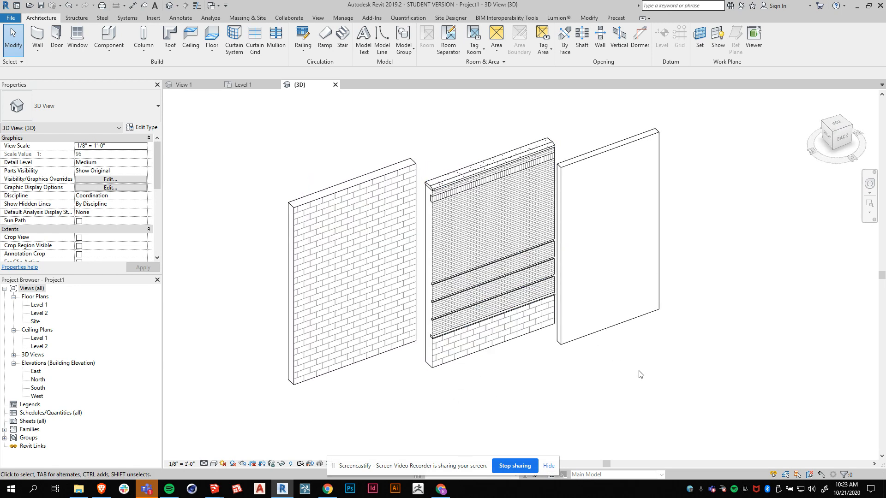
{"action": "left_click", "coordinate": [212, 466]}
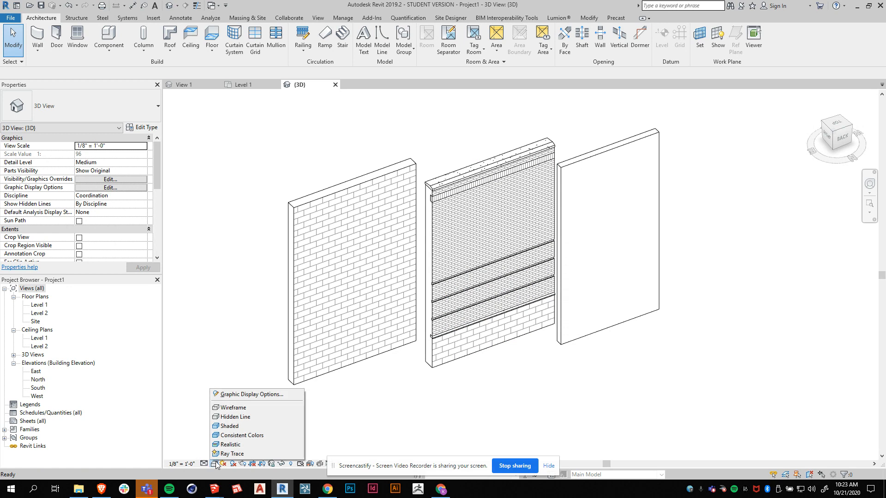
{"action": "left_click", "coordinate": [249, 395]}
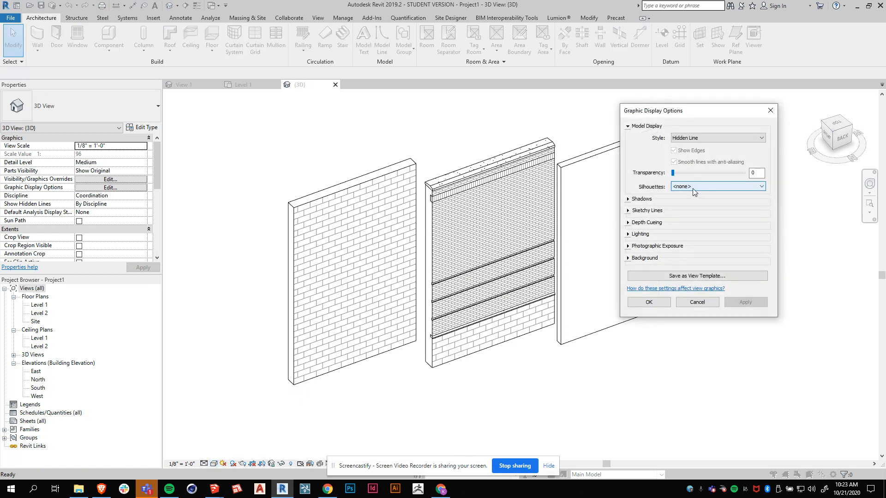
{"action": "left_click", "coordinate": [684, 187]}
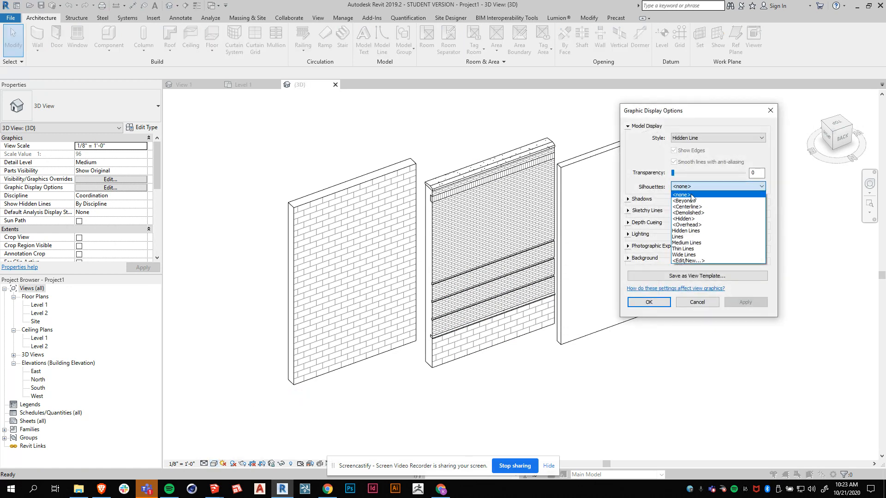
{"action": "left_click", "coordinate": [687, 257]}
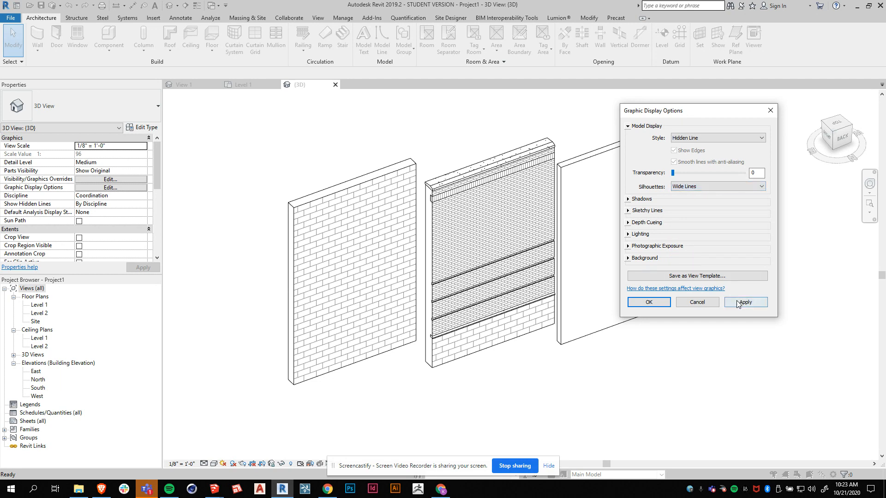
{"action": "left_click", "coordinate": [735, 301]}
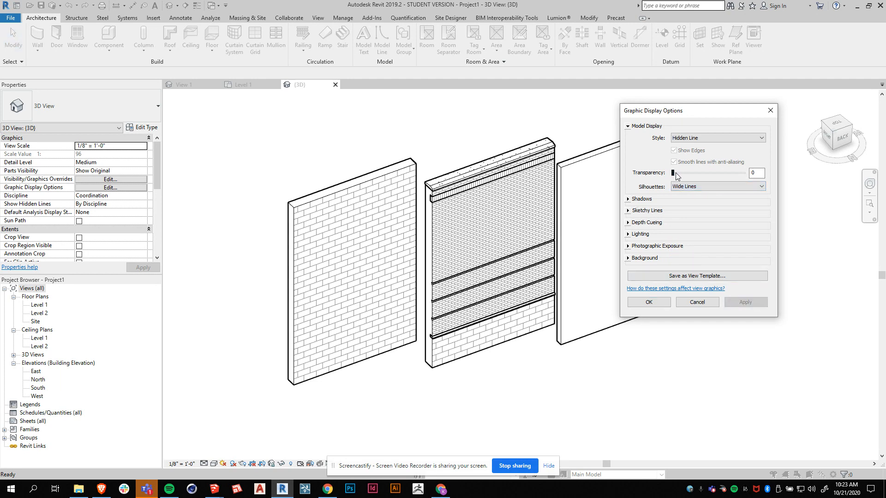
Step: Turn on cast shadows and ambient shadows for the 3D view
{"action": "left_click", "coordinate": [628, 200]}
{"action": "left_click", "coordinate": [678, 217]}
{"action": "left_click", "coordinate": [675, 205]}
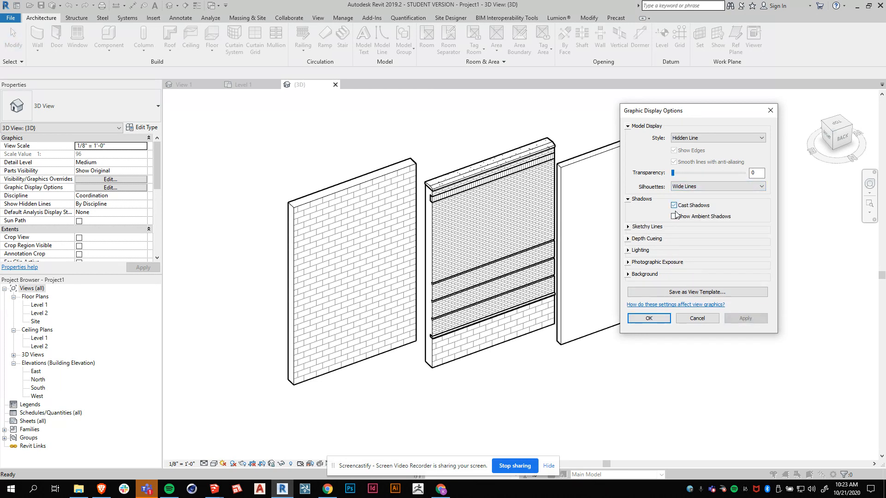
{"action": "left_click", "coordinate": [760, 321]}
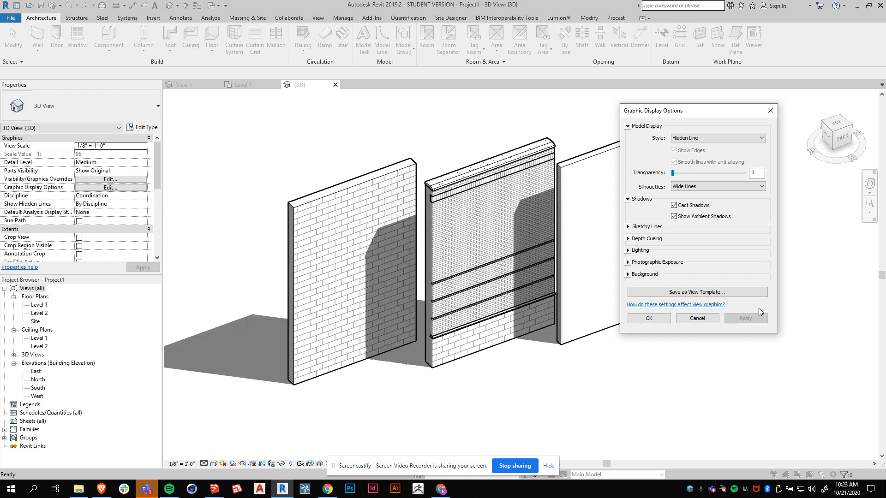
{"action": "left_click", "coordinate": [649, 318]}
{"action": "scroll", "coordinate": [335, 384], "scroll_direction": "down", "scroll_amount": 1}
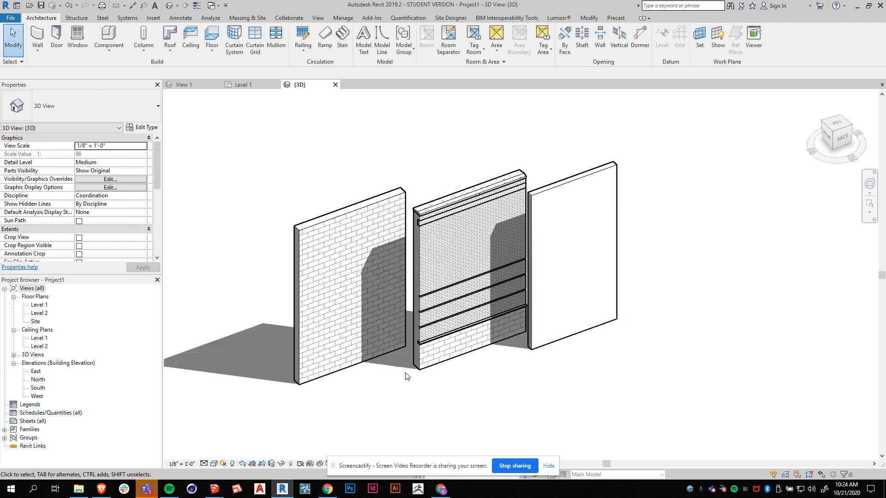
{"action": "scroll", "coordinate": [406, 372], "scroll_direction": "up", "scroll_amount": 1}
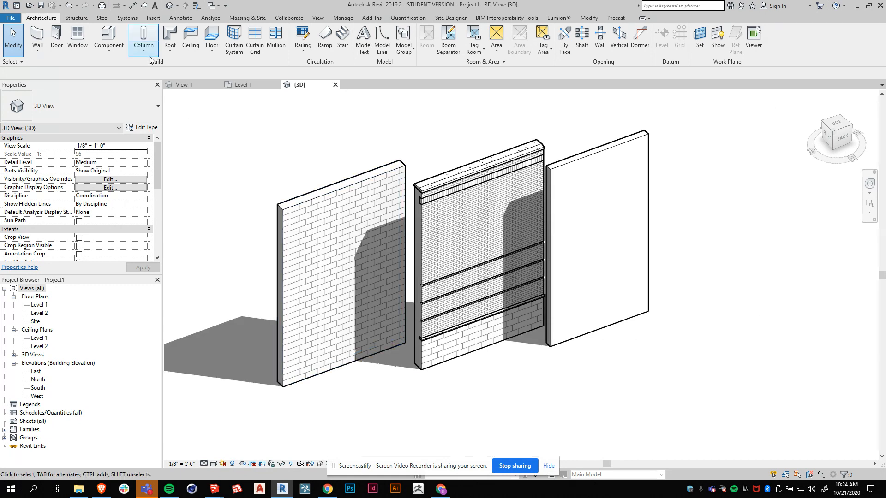
Step: Load the window family into Project1 and choose the KK Custom Window v01 type for placement
{"action": "left_click", "coordinate": [187, 85]}
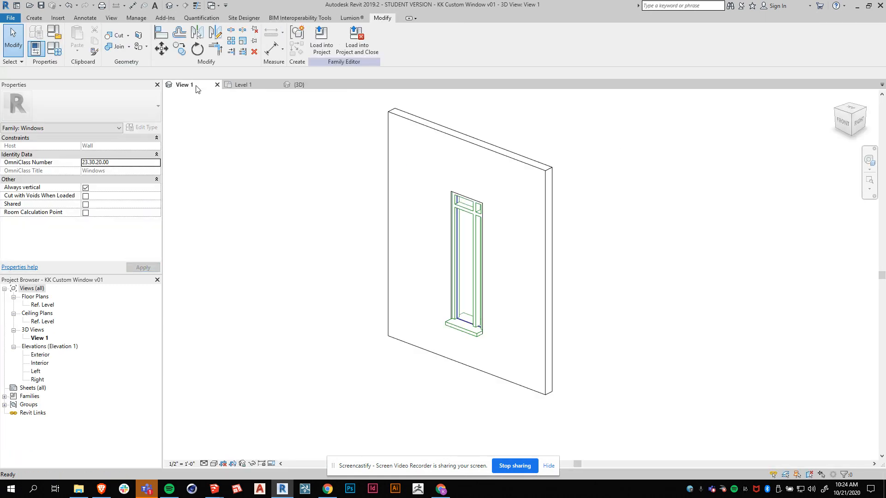
{"action": "left_click", "coordinate": [333, 38]}
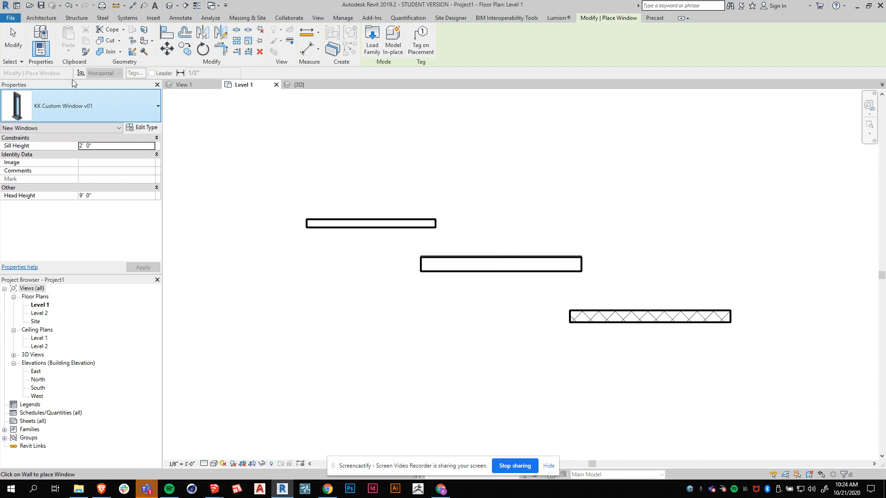
{"action": "left_click", "coordinate": [34, 19]}
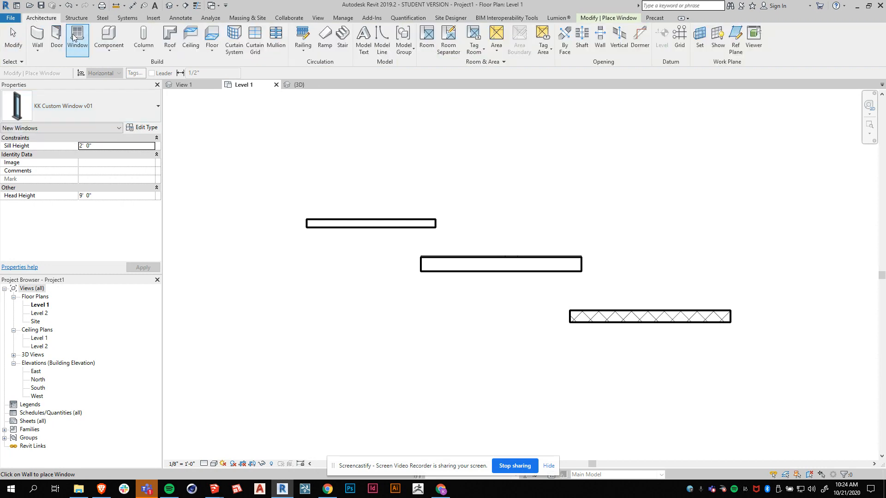
{"action": "left_click", "coordinate": [144, 119]}
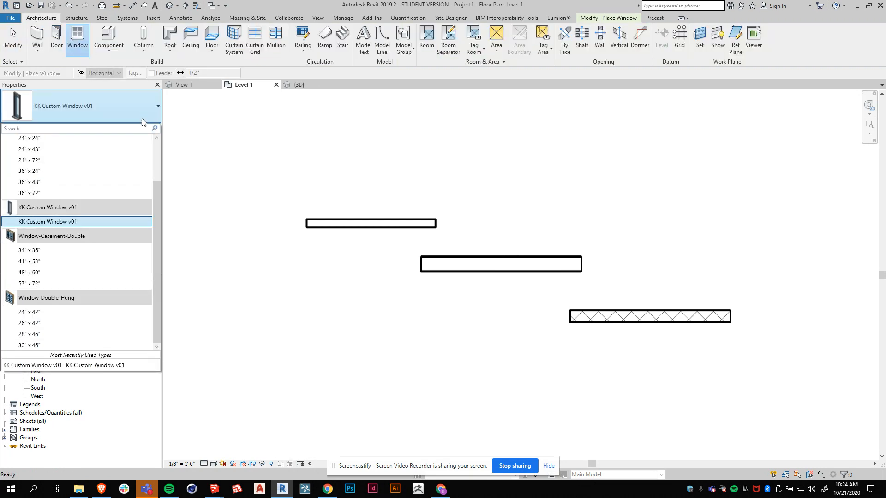
{"action": "left_click", "coordinate": [54, 222]}
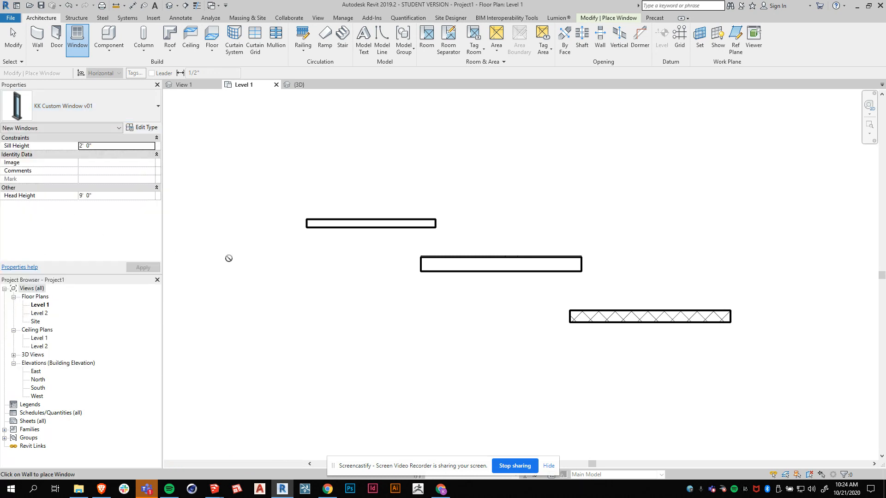
Step: Place one KK Custom Window v01 in each of the three walls in the Level 1 plan
{"action": "left_click", "coordinate": [349, 224]}
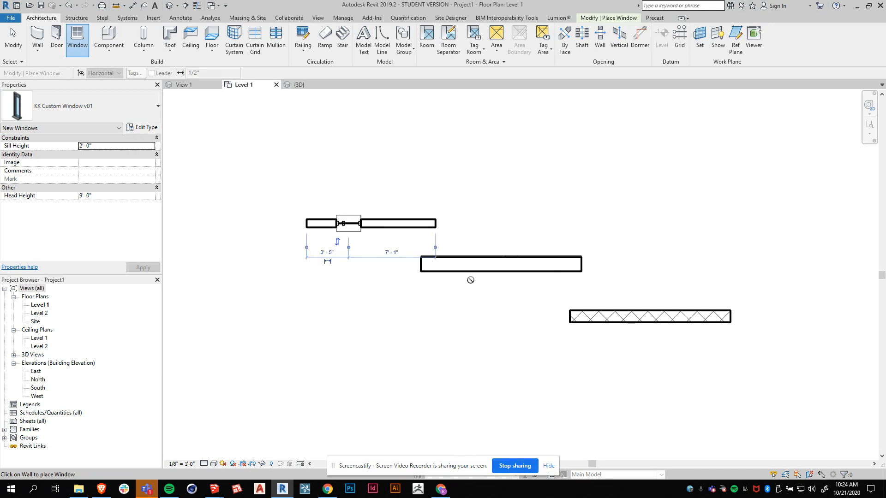
{"action": "left_click", "coordinate": [478, 264]}
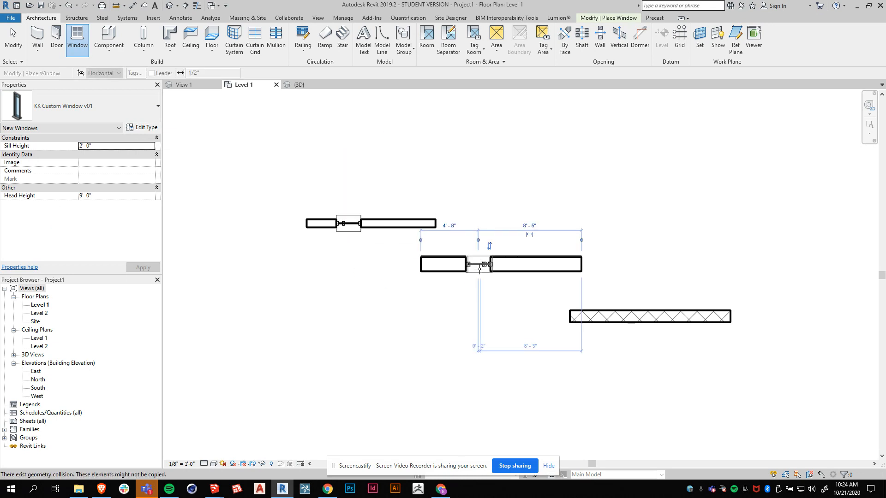
{"action": "left_click", "coordinate": [637, 317]}
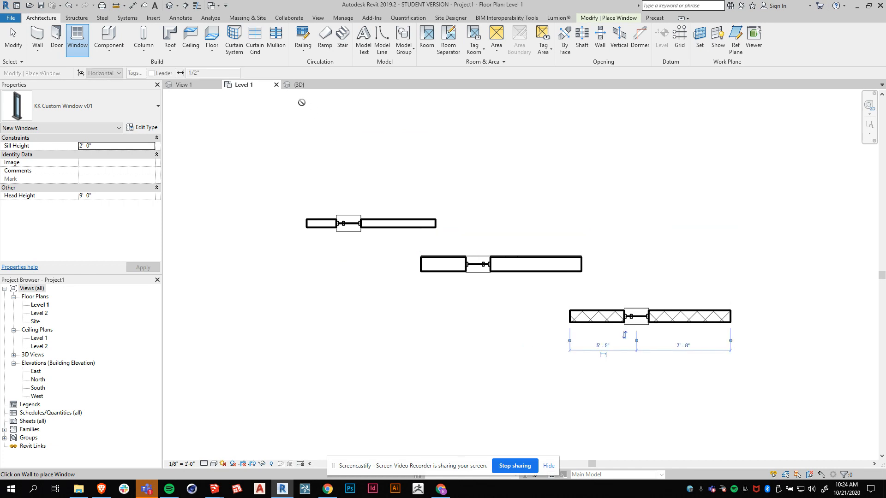
Step: In the 3D view, set the sill height of the window in the 12" masonry wall to 2' 8"
{"action": "left_click", "coordinate": [299, 85]}
{"action": "key", "text": "Escape"}
{"action": "key", "text": "Escape"}
{"action": "scroll", "coordinate": [489, 405], "scroll_direction": "up", "scroll_amount": 3}
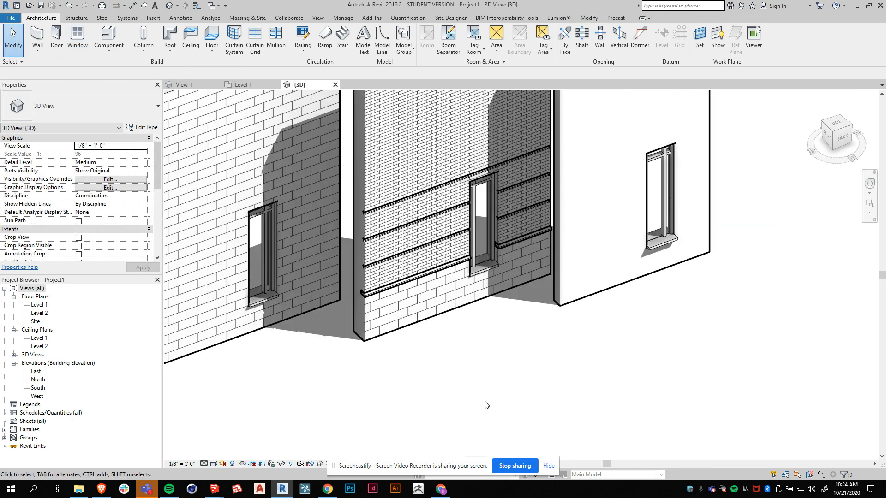
{"action": "scroll", "coordinate": [491, 404], "scroll_direction": "down", "scroll_amount": 1}
{"action": "middle_click_drag", "start_coordinate": [493, 404], "coordinate": [489, 332], "text": "shift"}
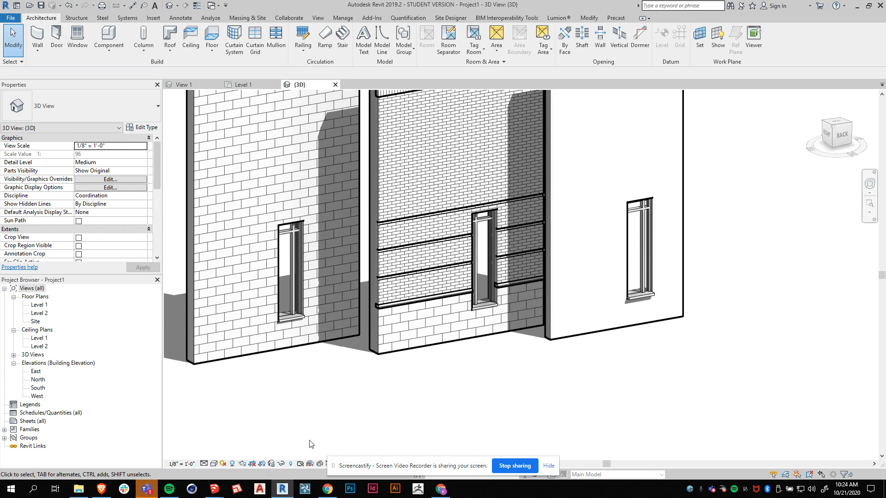
{"action": "middle_click_drag", "start_coordinate": [388, 351], "coordinate": [285, 293], "text": "shift"}
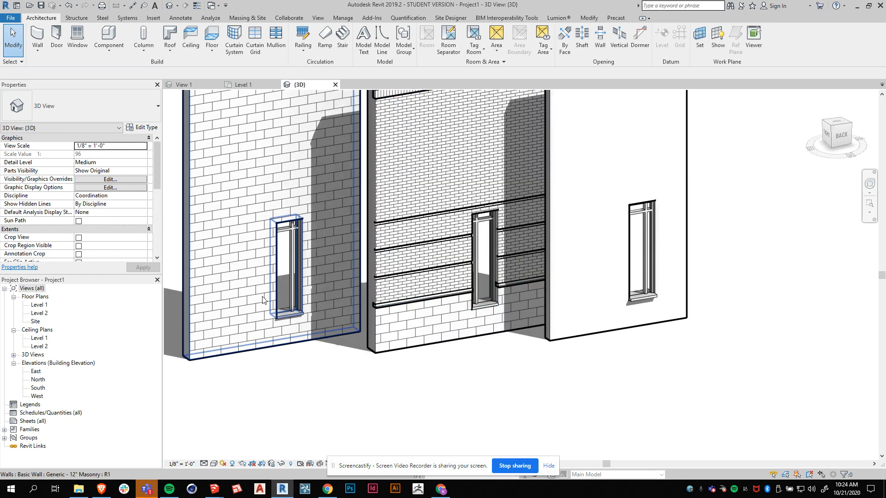
{"action": "left_click", "coordinate": [289, 289]}
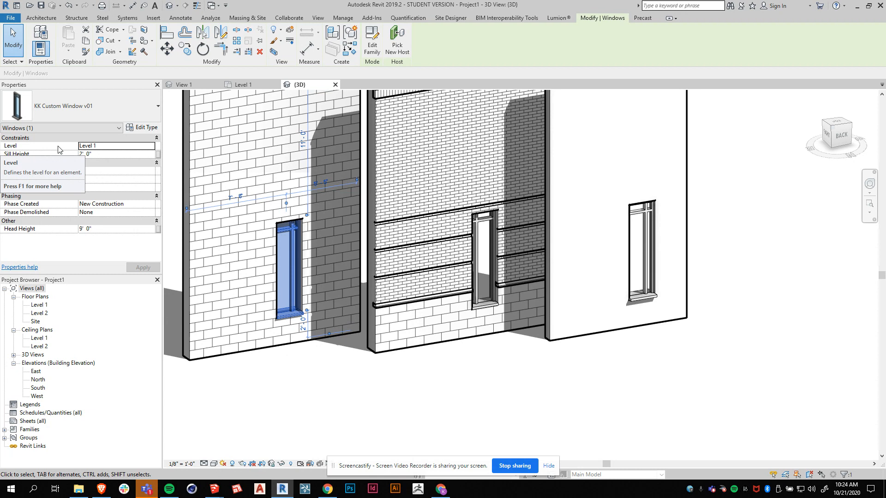
{"action": "left_click", "coordinate": [124, 155]}
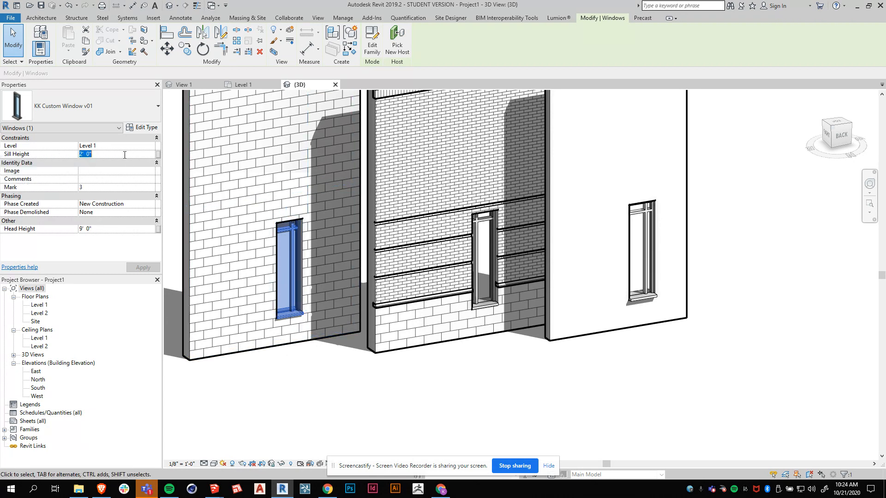
{"action": "type", "text": "2'8"}
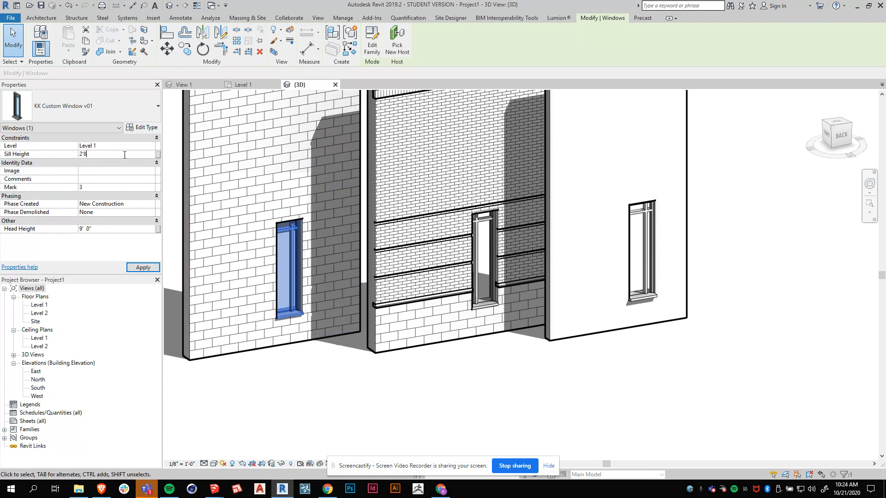
{"action": "key", "text": "Return"}
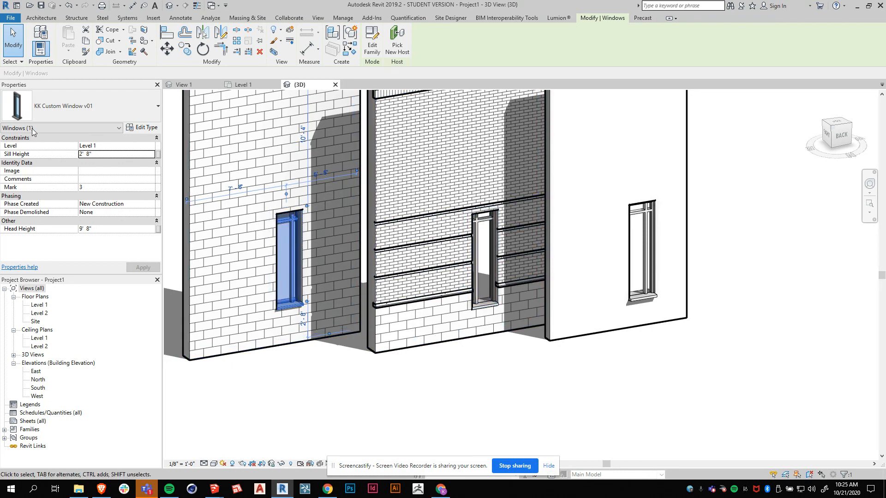
Step: In the window's type properties, set the Width to 3' 0" and the V Frame Position to 1' 2"
{"action": "left_click", "coordinate": [142, 127]}
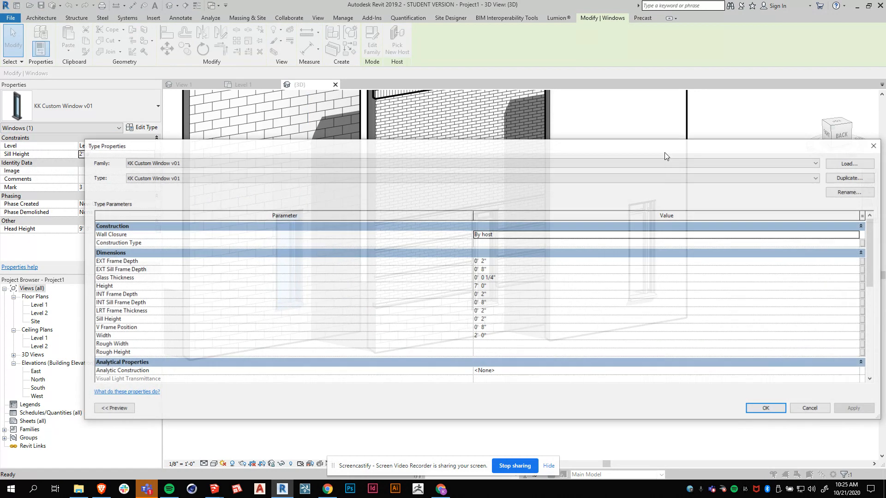
{"action": "left_click_drag", "start_coordinate": [83, 140], "coordinate": [562, 58]}
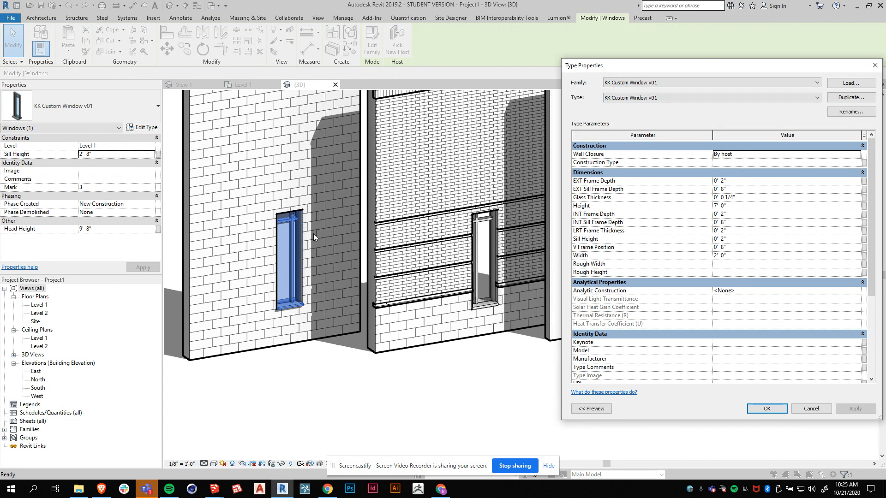
{"action": "left_click", "coordinate": [727, 255]}
{"action": "type", "text": "3"}
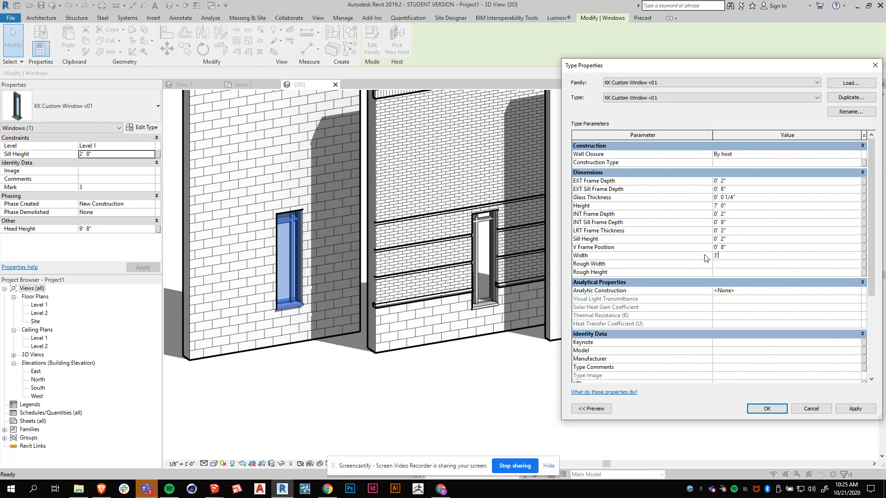
{"action": "left_click", "coordinate": [862, 410]}
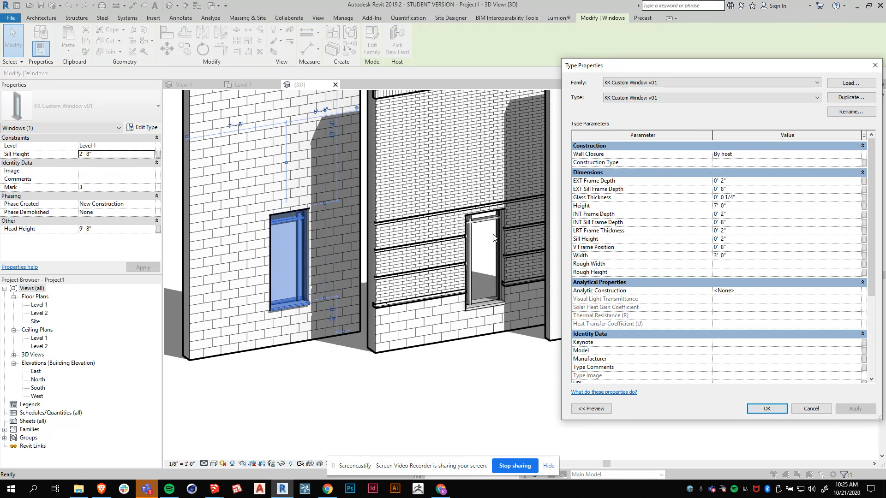
{"action": "double_click", "coordinate": [737, 249]}
{"action": "type", "text": "1' 2"}
{"action": "left_click", "coordinate": [856, 410]}
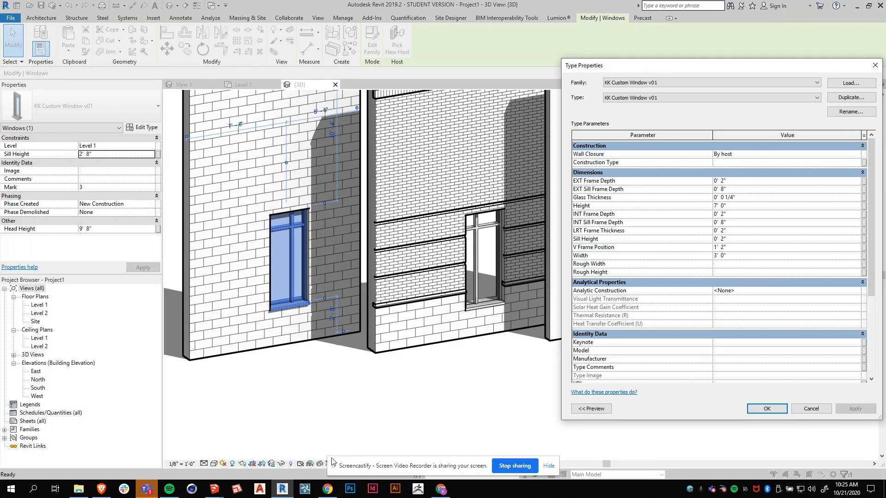
Step: Set the window type's INT Sill Frame Depth to 2' 0" and deselect the window
{"action": "left_click", "coordinate": [631, 226]}
{"action": "type", "text": "2"}
{"action": "left_click", "coordinate": [855, 409]}
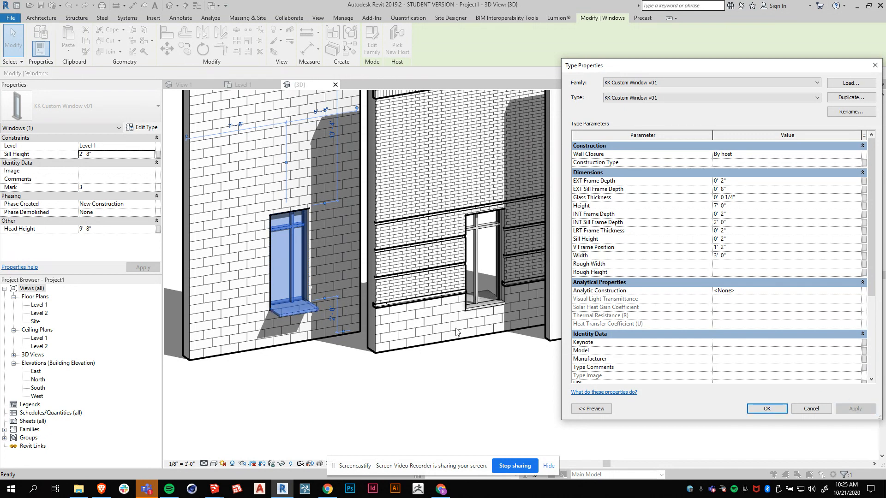
{"action": "left_click", "coordinate": [767, 408]}
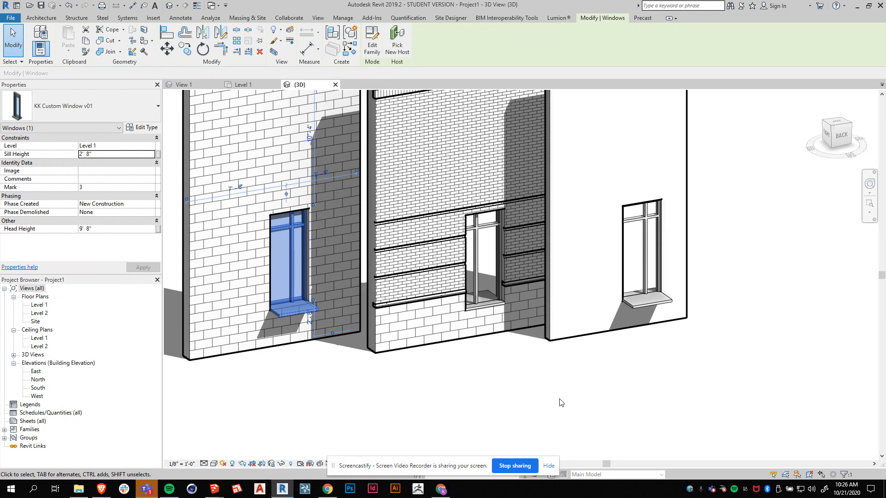
{"action": "left_click", "coordinate": [523, 403]}
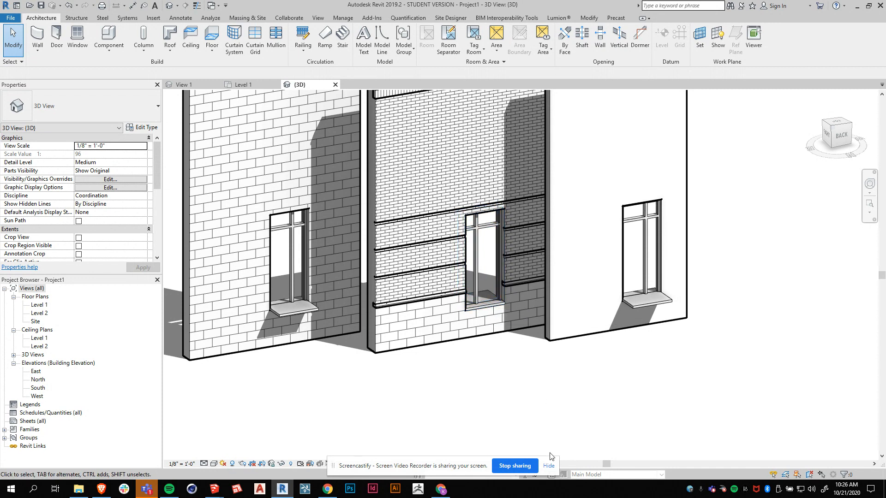
{"action": "left_click", "coordinate": [441, 489]}
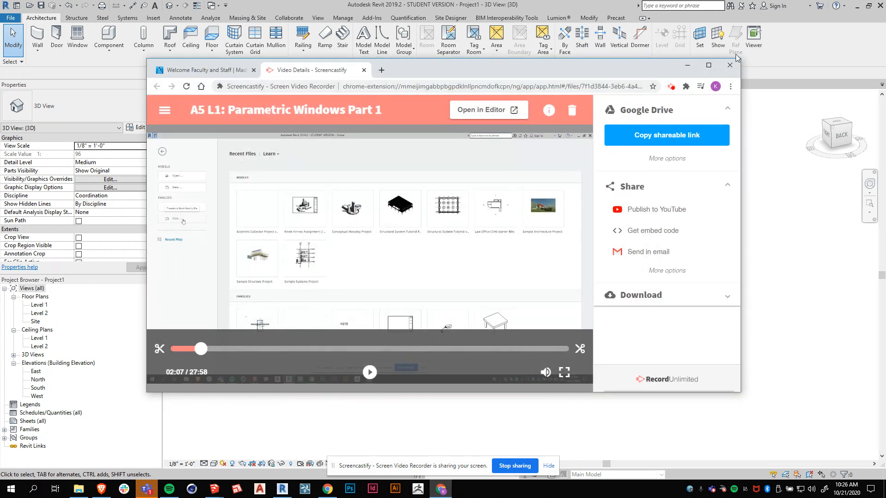
{"action": "left_click", "coordinate": [671, 87]}
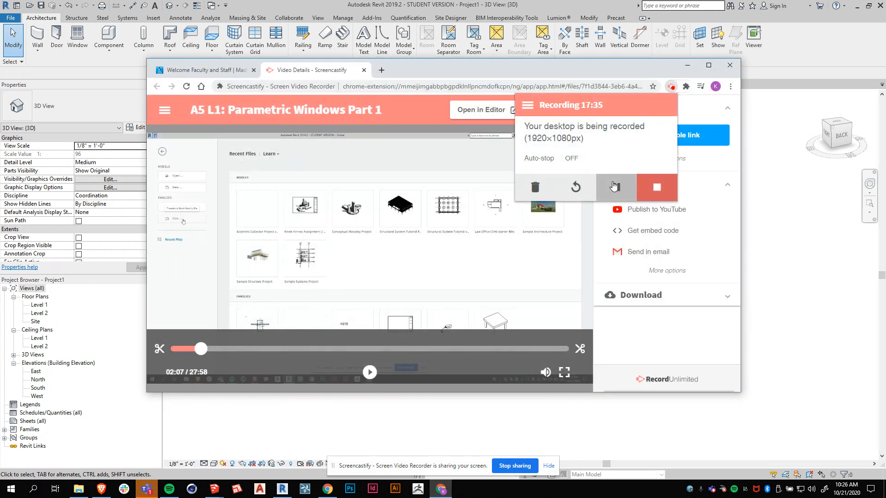
{"action": "left_click", "coordinate": [687, 66]}
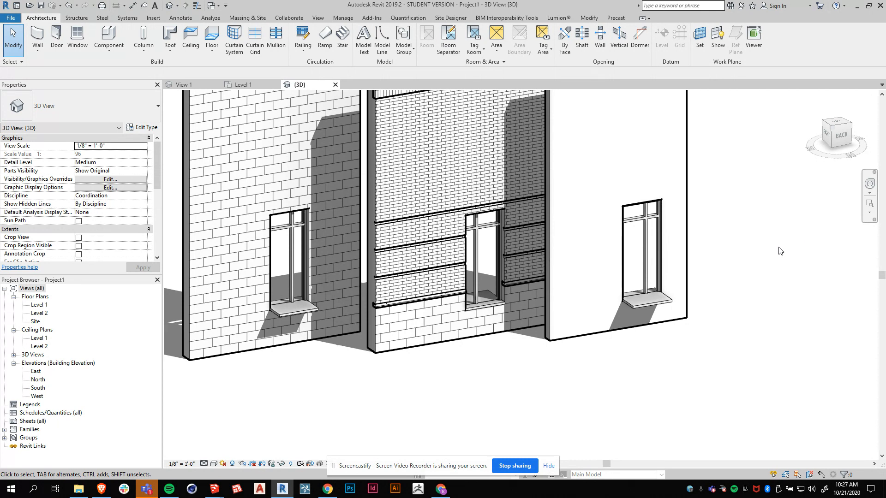
Step: Review the type parameters of the window in the 12" masonry wall
{"action": "left_click", "coordinate": [308, 316]}
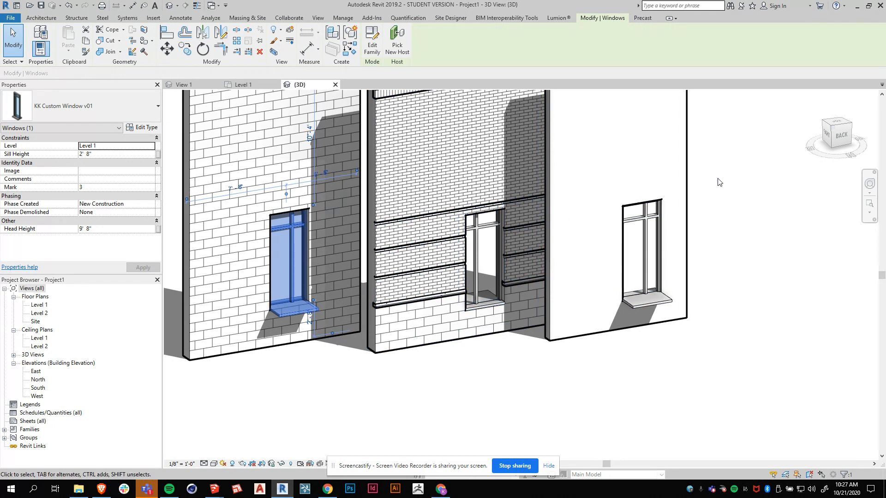
{"action": "left_click", "coordinate": [152, 131]}
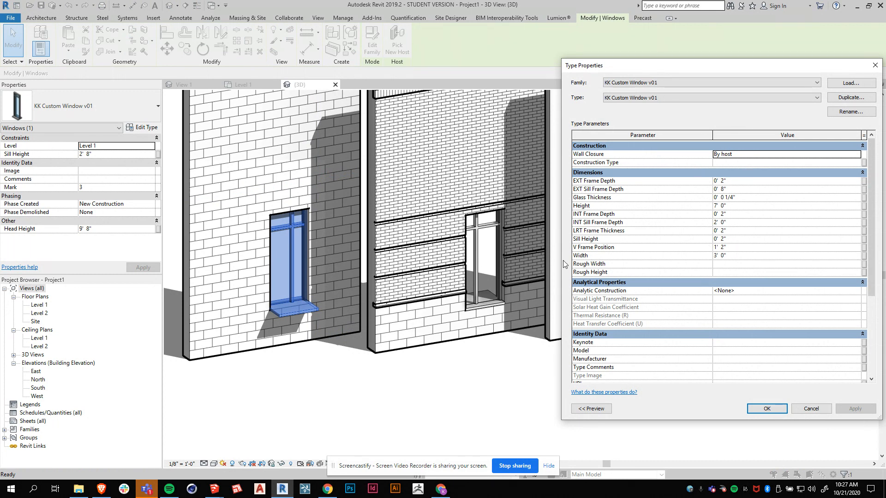
{"action": "left_click", "coordinate": [783, 411]}
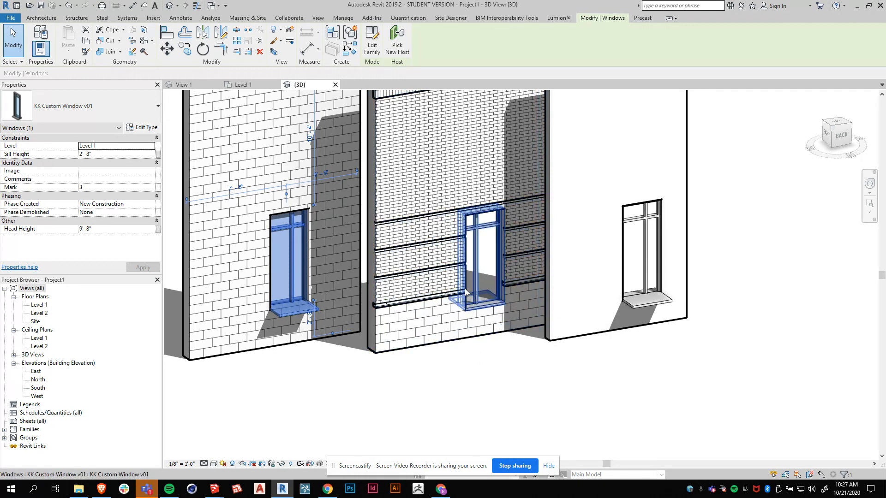
Step: Try a 3' 0" sill height on the brick wall's window, and change it to 3' 4"
{"action": "left_click", "coordinate": [480, 305]}
{"action": "left_click", "coordinate": [117, 155]}
{"action": "type", "text": "3'"}
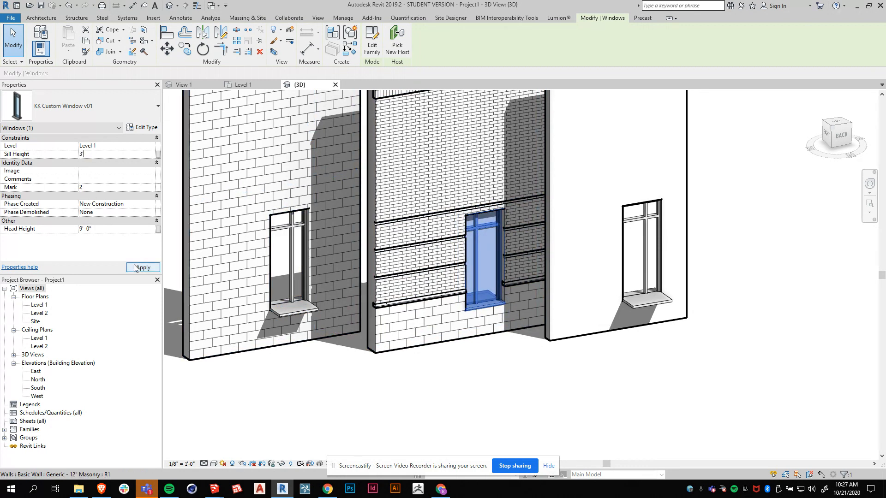
{"action": "left_click", "coordinate": [134, 268]}
{"action": "left_click", "coordinate": [107, 154]}
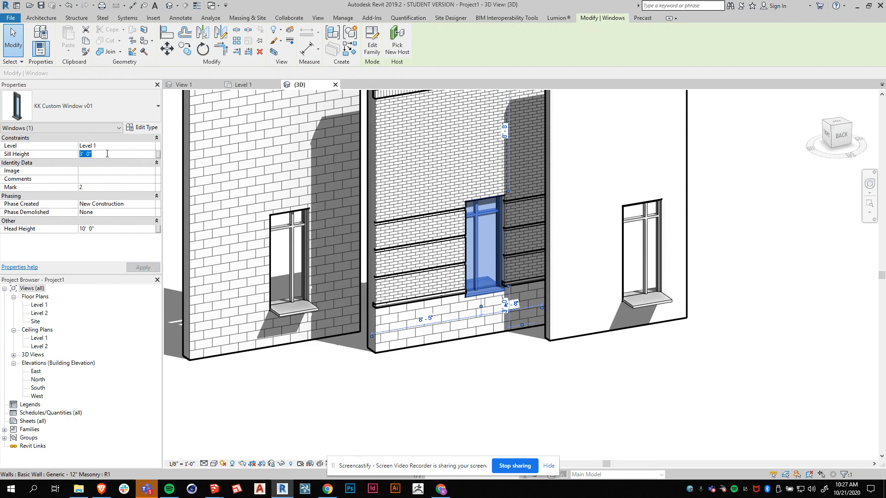
{"action": "type", "text": "3' "}
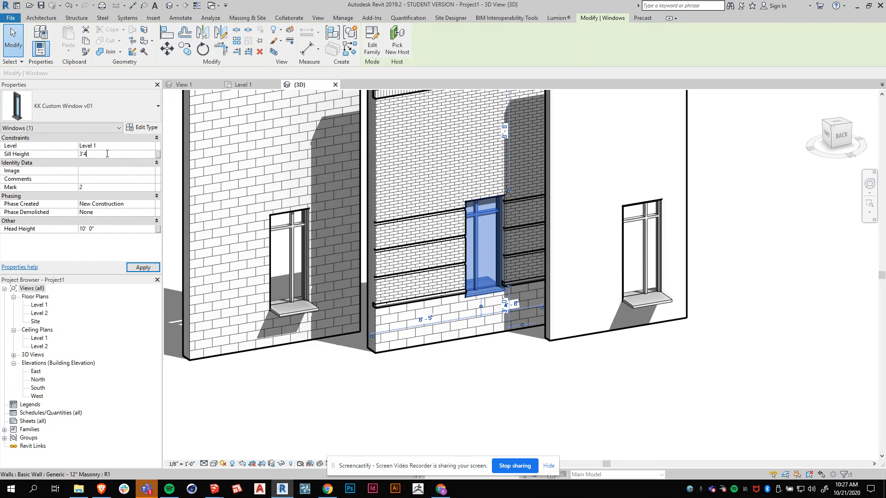
{"action": "type", "text": "4\""}
{"action": "left_click", "coordinate": [146, 268]}
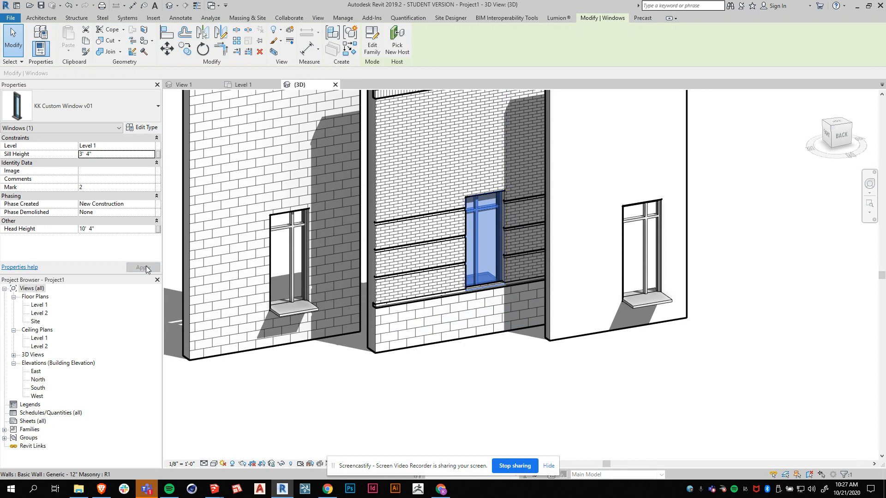
Step: Set the Height of the KK Custom Window v01 type to 7' 4" through the brick wall's window
{"action": "left_click", "coordinate": [529, 265]}
{"action": "scroll", "coordinate": [545, 277], "scroll_direction": "up", "scroll_amount": 3}
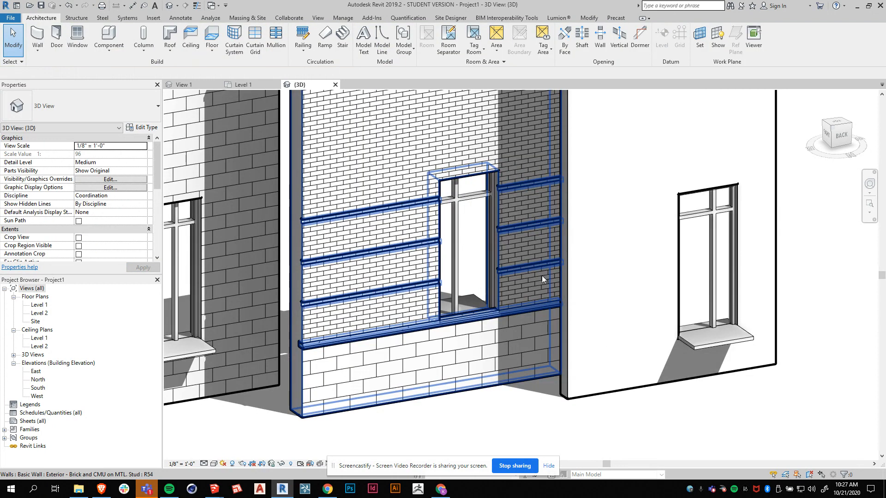
{"action": "key", "text": "Escape"}
{"action": "left_click", "coordinate": [463, 195]}
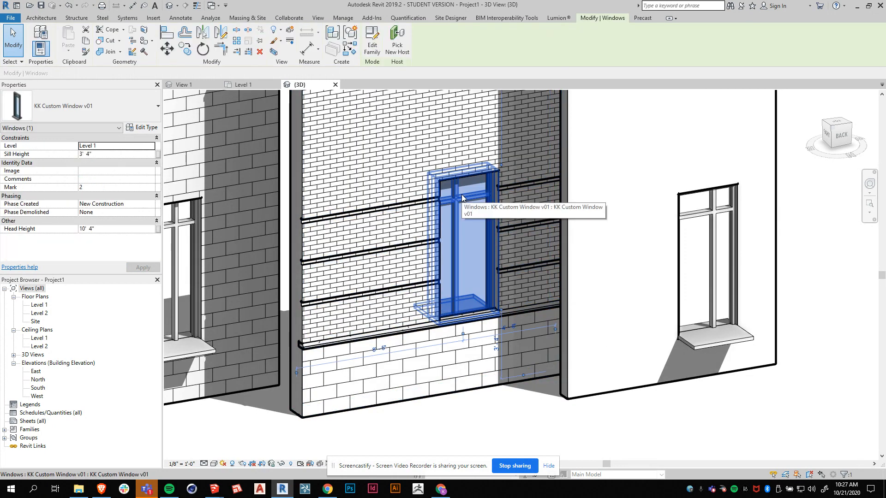
{"action": "left_click", "coordinate": [148, 119]}
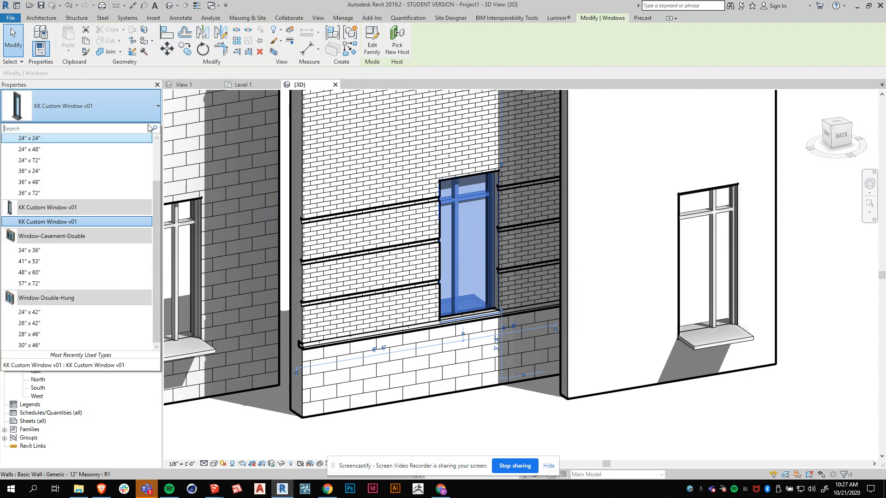
{"action": "left_click", "coordinate": [148, 121]}
{"action": "left_click", "coordinate": [147, 128]}
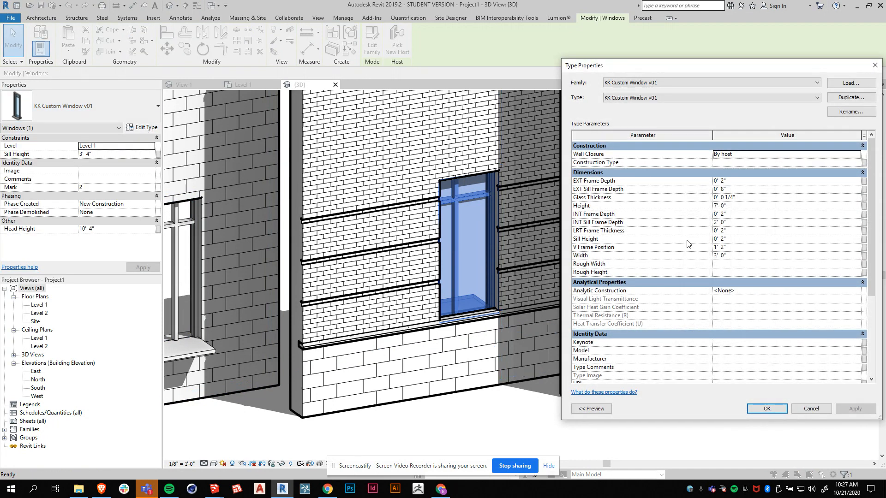
{"action": "left_click", "coordinate": [752, 206]}
{"action": "type", "text": "7"}
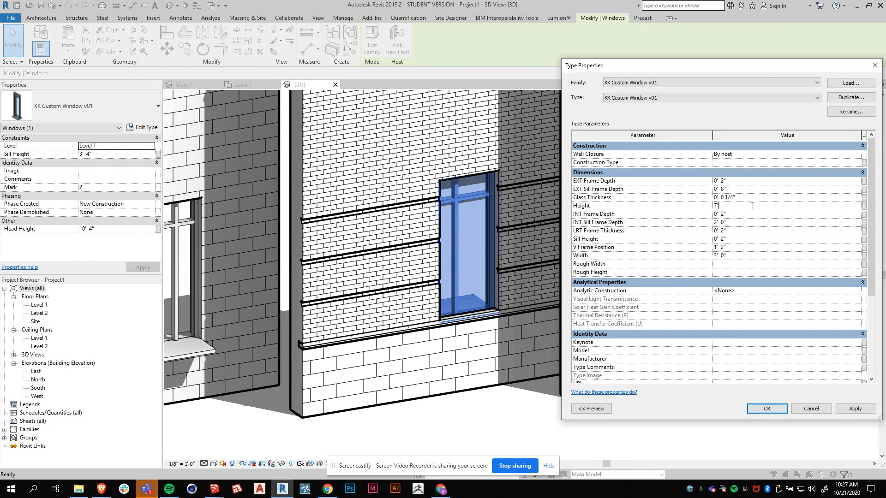
{"action": "left_click", "coordinate": [844, 408]}
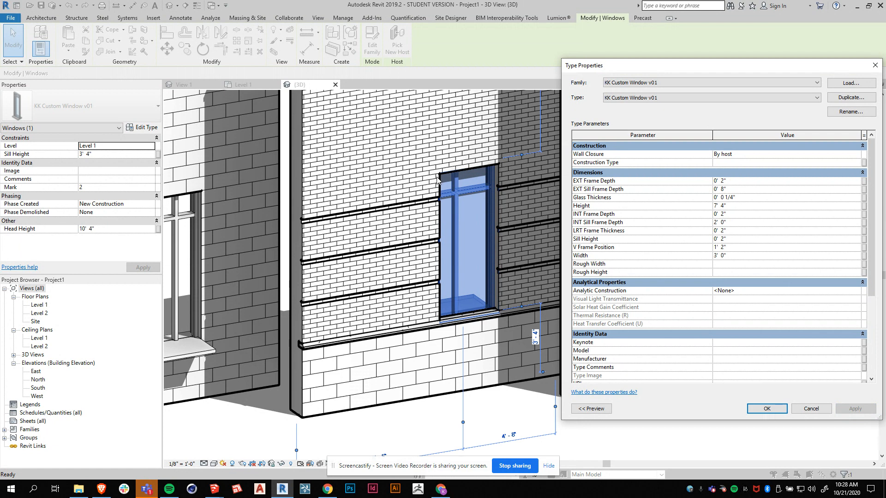
{"action": "left_click", "coordinate": [767, 408]}
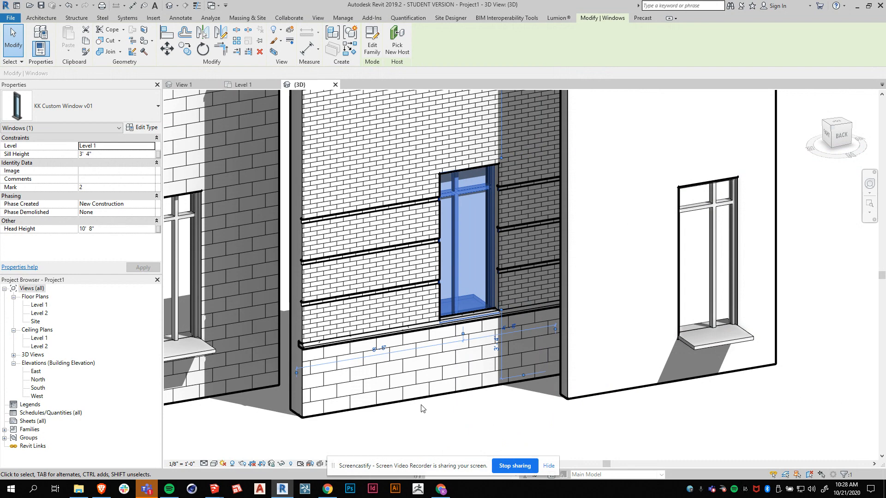
Step: Raise the brick wall window's sill height to 4' 0" and deselect the window
{"action": "scroll", "coordinate": [444, 324], "scroll_direction": "up", "scroll_amount": 4}
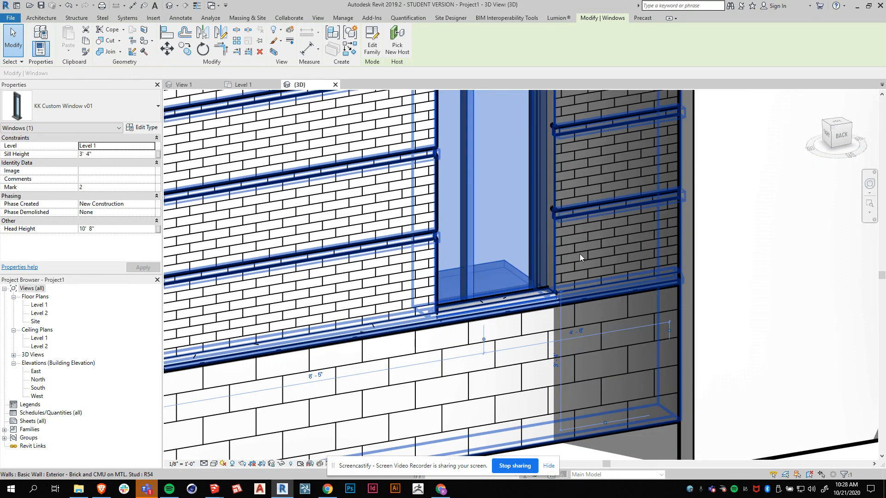
{"action": "scroll", "coordinate": [580, 254], "scroll_direction": "down", "scroll_amount": 2}
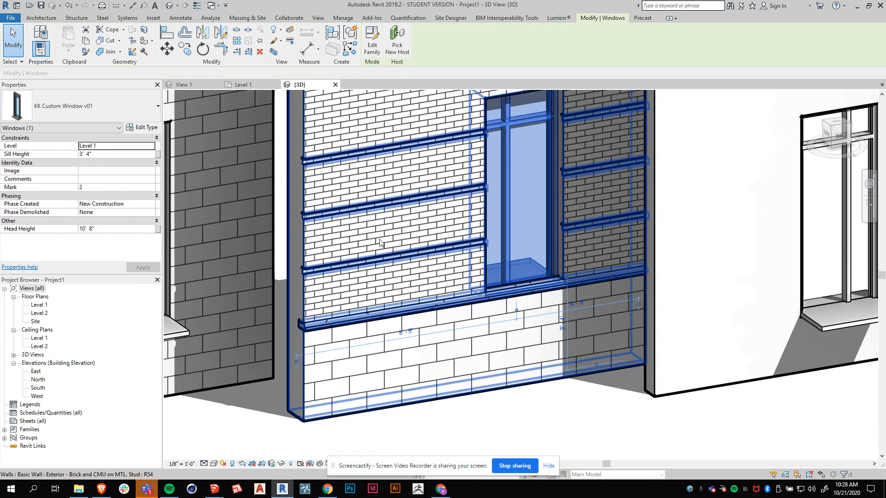
{"action": "left_click", "coordinate": [114, 154]}
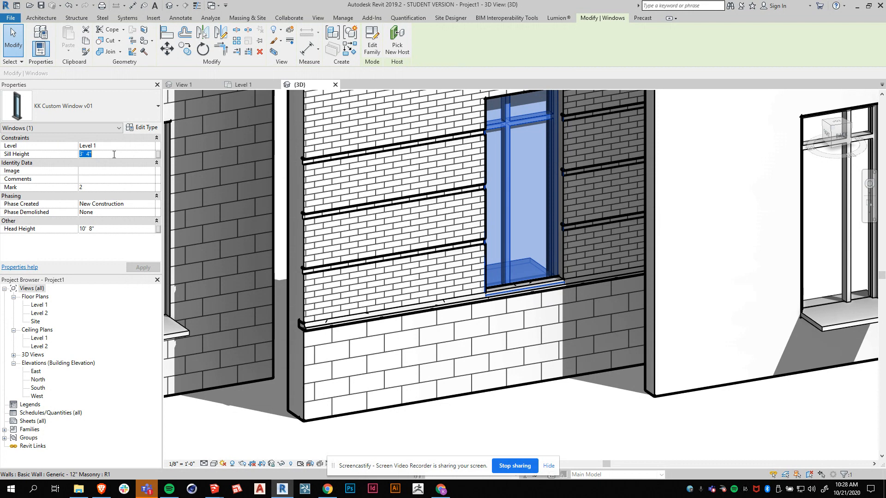
{"action": "type", "text": "4'"}
{"action": "left_click", "coordinate": [143, 268]}
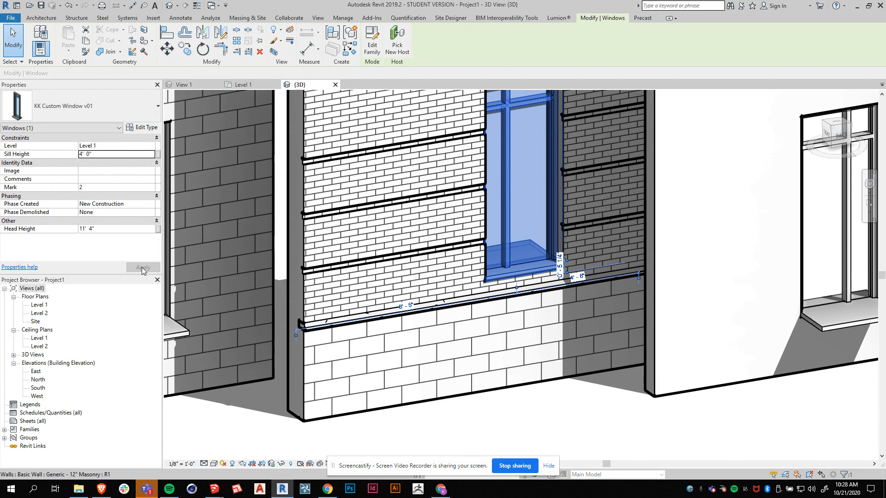
{"action": "left_click", "coordinate": [102, 154]}
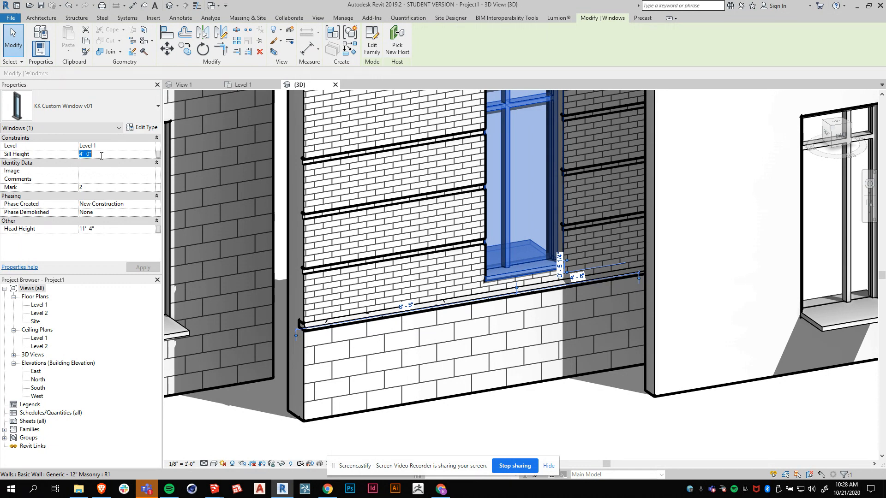
{"action": "scroll", "coordinate": [498, 282], "scroll_direction": "down", "scroll_amount": 3}
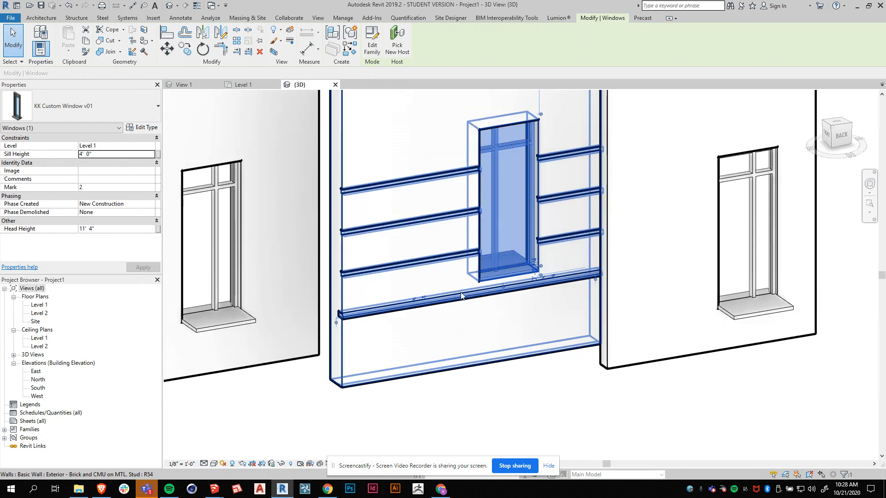
{"action": "scroll", "coordinate": [497, 282], "scroll_direction": "up", "scroll_amount": 3}
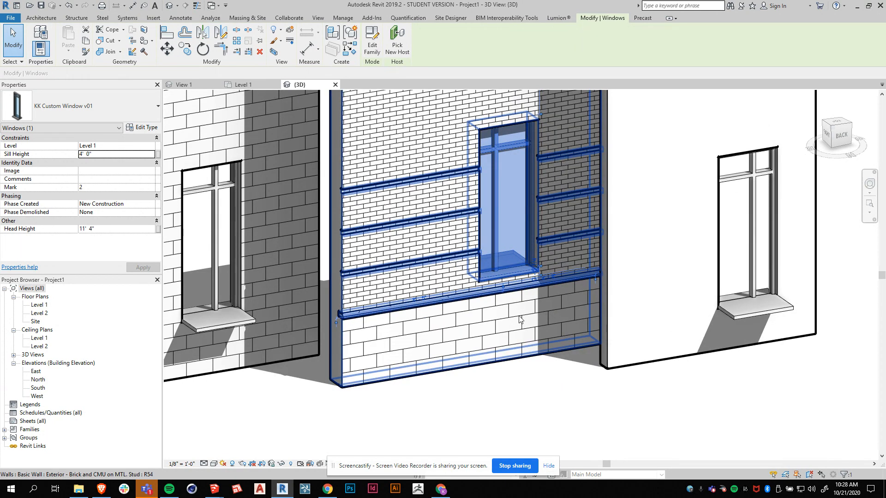
{"action": "left_click", "coordinate": [539, 370]}
{"action": "scroll", "coordinate": [443, 318], "scroll_direction": "down", "scroll_amount": 3}
{"action": "scroll", "coordinate": [434, 309], "scroll_direction": "up", "scroll_amount": 2}
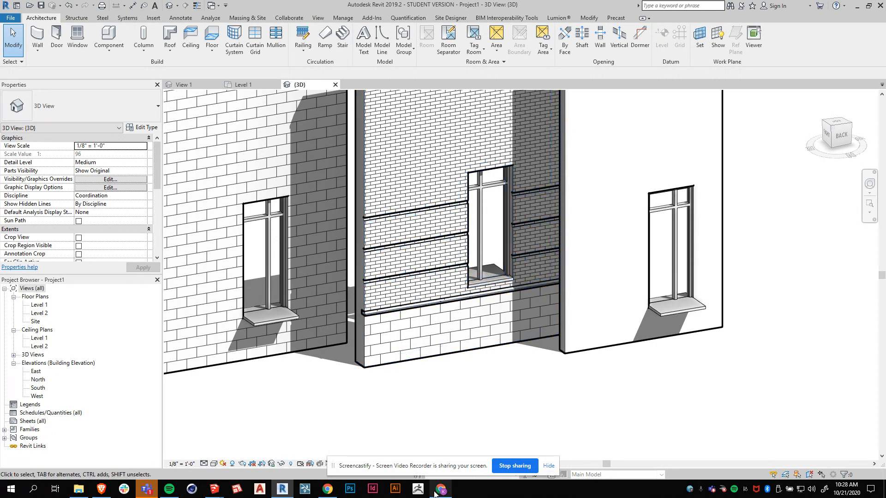
Step: Switch to the Parametric Windows v02 model in SketchUp and examine the window's exterior frame and vertical fin
{"action": "mouse_move", "coordinate": [439, 491]}
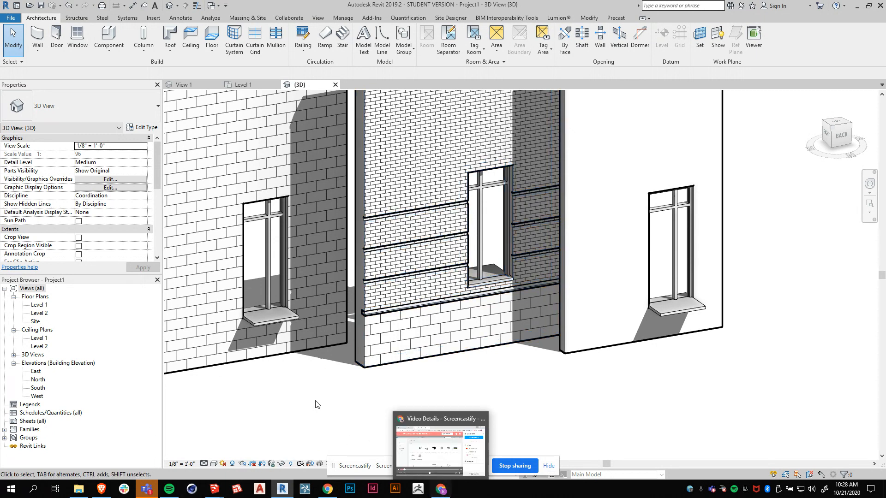
{"action": "mouse_move", "coordinate": [215, 489]}
{"action": "left_click", "coordinate": [250, 448]}
{"action": "mouse_move", "coordinate": [354, 282]}
{"action": "middle_mouse_down"}
{"action": "mouse_move", "coordinate": [368, 338]}
{"action": "mouse_move", "coordinate": [347, 320]}
{"action": "mouse_move", "coordinate": [637, 254]}
{"action": "mouse_move", "coordinate": [759, 251]}
{"action": "mouse_move", "coordinate": [420, 203]}
{"action": "mouse_move", "coordinate": [8, 220]}
{"action": "mouse_move", "coordinate": [277, 240]}
{"action": "mouse_move", "coordinate": [510, 323]}
{"action": "mouse_move", "coordinate": [460, 353]}
{"action": "middle_mouse_up"}
{"action": "key", "text": "space"}
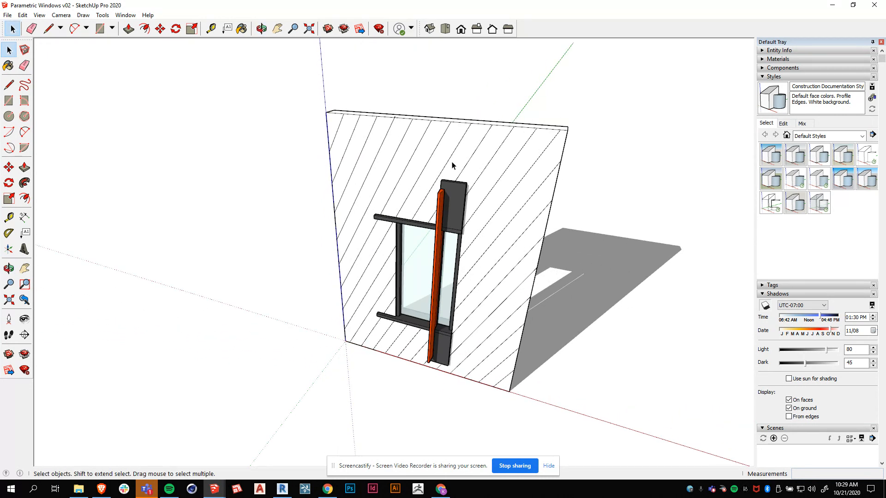
{"action": "middle_click_drag", "start_coordinate": [447, 337], "coordinate": [402, 281]}
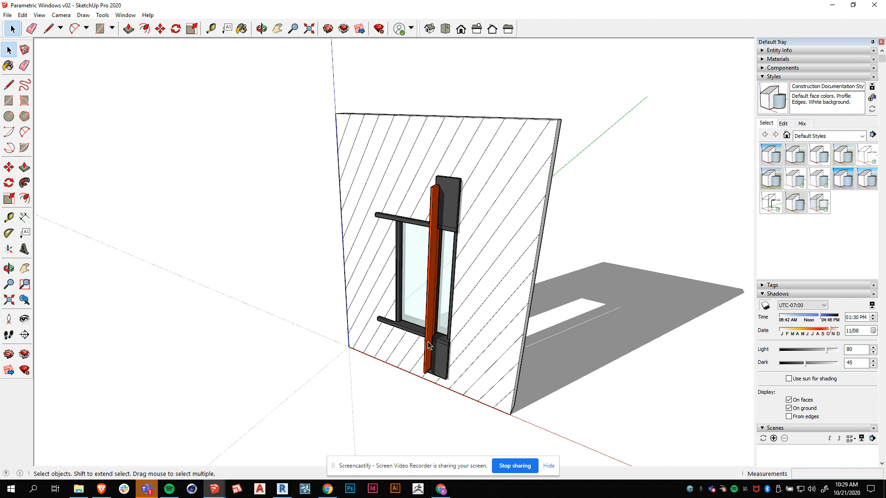
Step: Examine the SketchUp window from the interior side of the wall, and return to its exterior side
{"action": "key", "text": "o"}
{"action": "left_click_drag", "start_coordinate": [429, 345], "coordinate": [92, 234]}
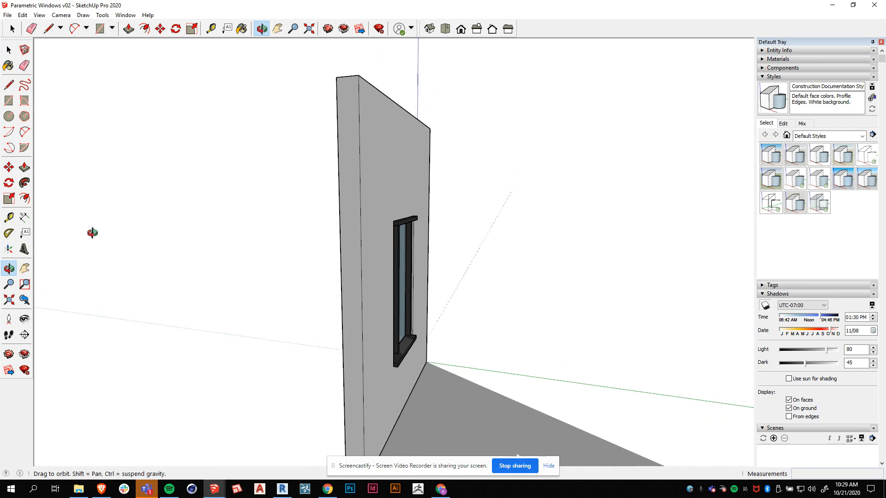
{"action": "key", "text": "space"}
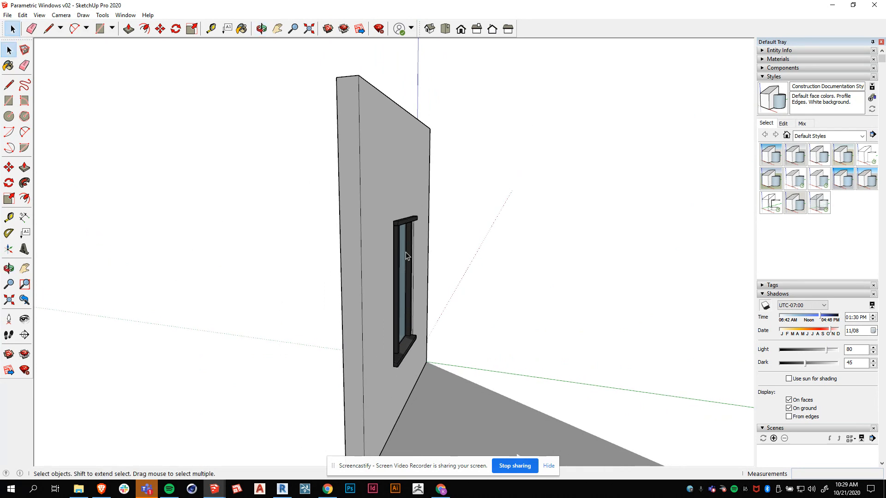
{"action": "middle_click_drag", "start_coordinate": [336, 282], "coordinate": [698, 323]}
{"action": "middle_click_drag", "start_coordinate": [317, 303], "coordinate": [441, 379]}
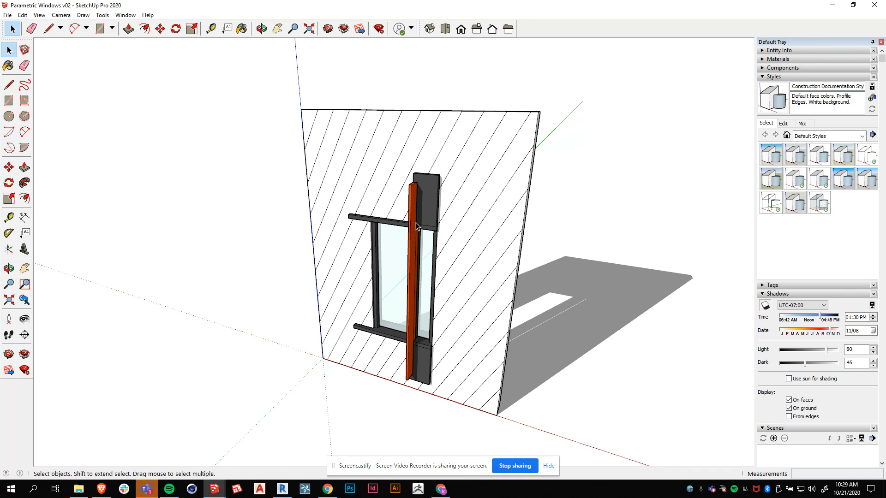
{"action": "middle_click_drag", "start_coordinate": [451, 219], "coordinate": [445, 351]}
{"action": "middle_click_drag", "start_coordinate": [377, 369], "coordinate": [506, 353]}
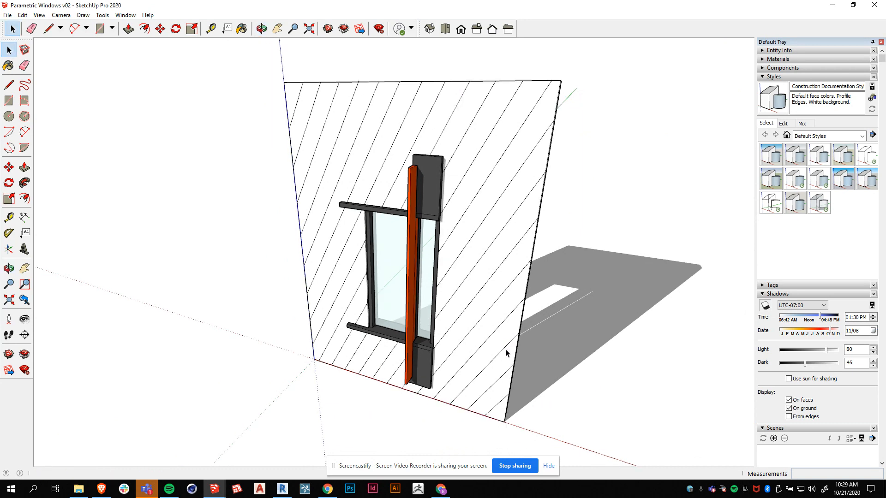